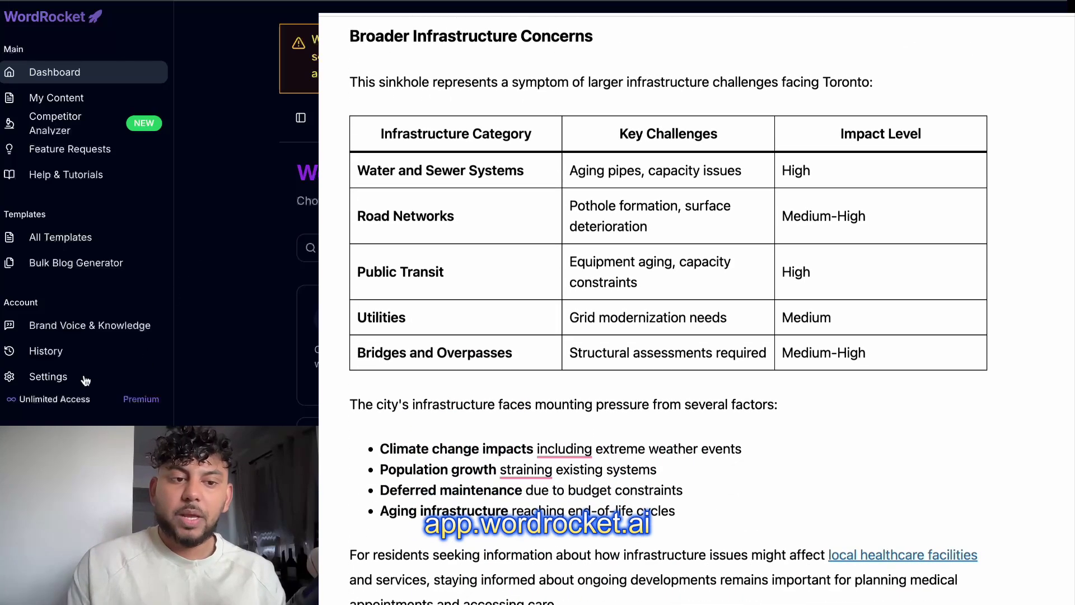
Step: Review the WordPress Integration and API Configuration settings and follow the OpenRouter API key link
left_click(72, 383)
scroll(420, 408, "down", 10)
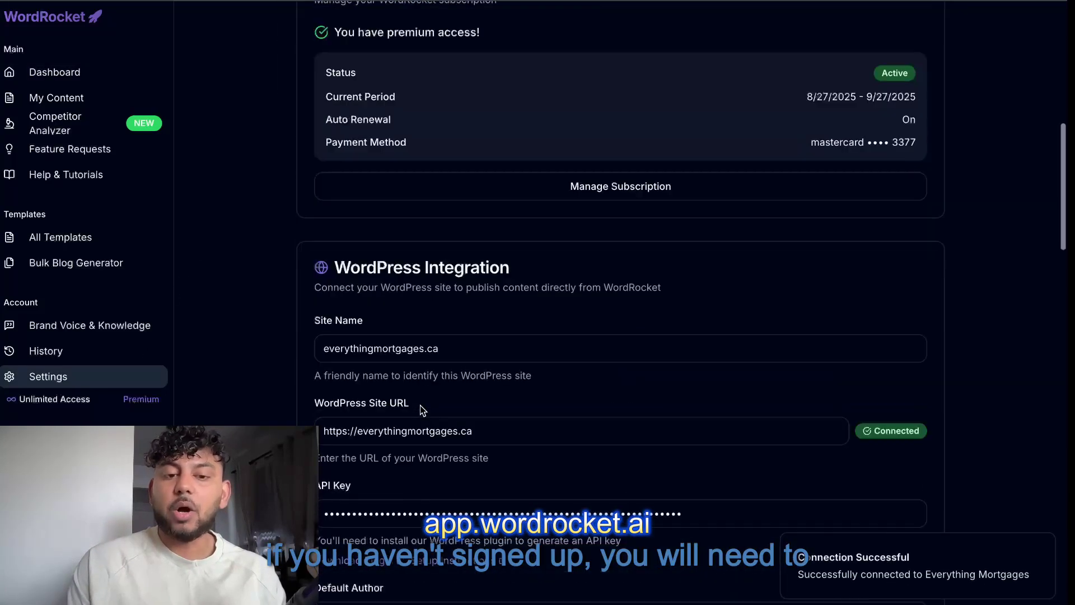
scroll(499, 353, "down", 18)
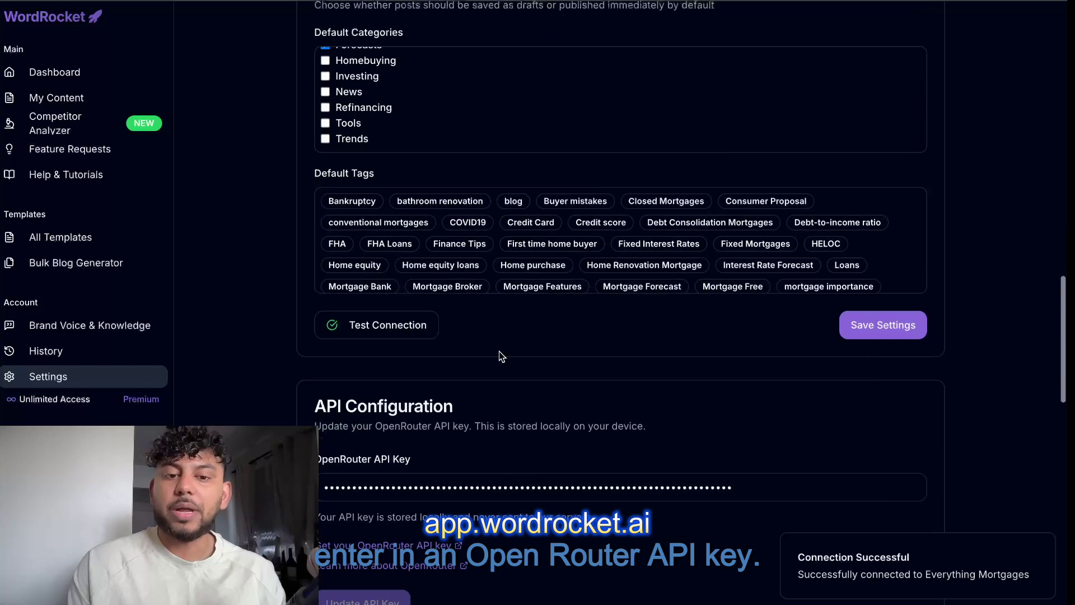
left_click(401, 179)
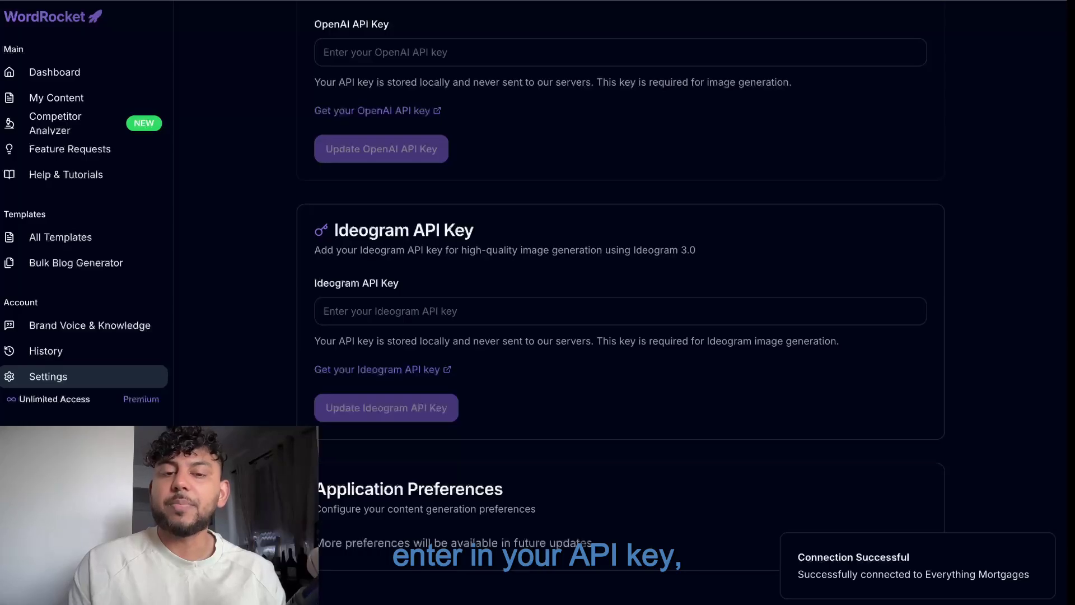
scroll(513, 369, "up", 10)
Step: Return to the template dashboard and open the Real-Time Blog Generator With Web Search card
left_click(72, 72)
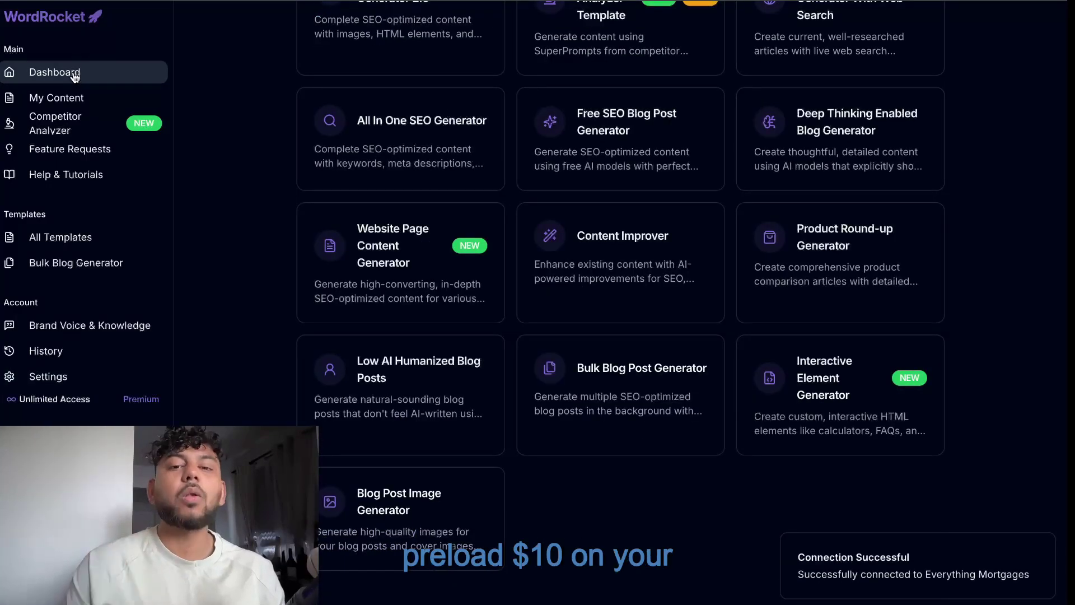
scroll(307, 175, "up", 5)
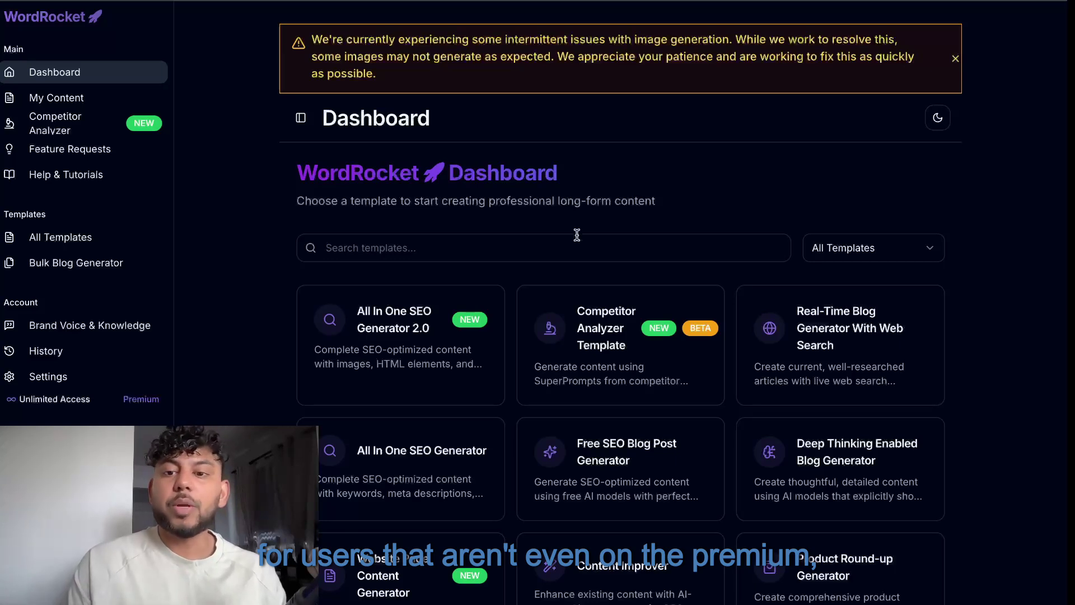
left_click(828, 331)
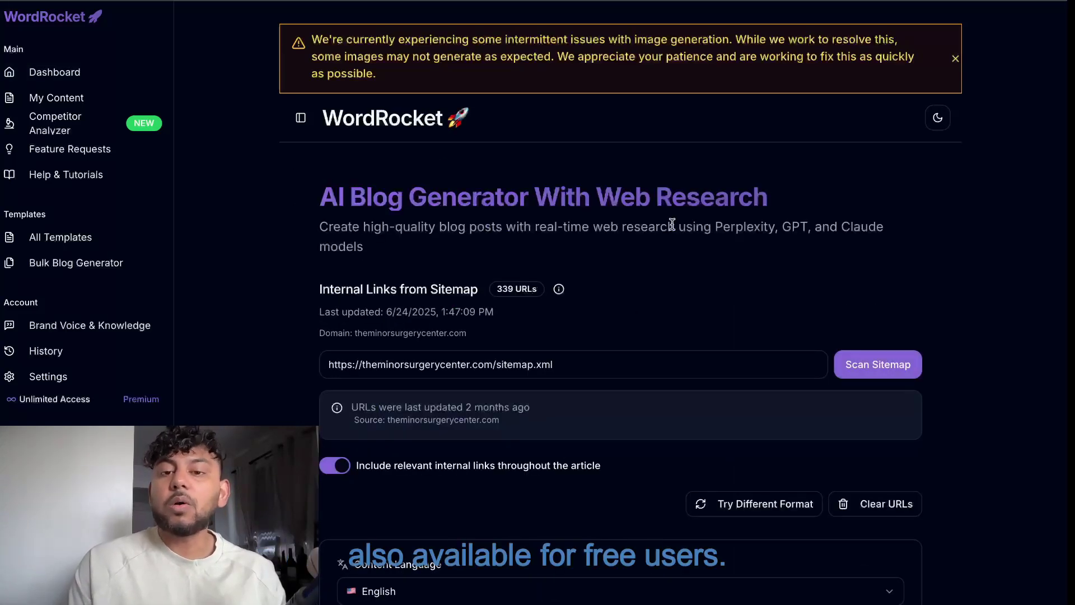
scroll(671, 224, "down", 1)
scroll(671, 224, "down", 1)
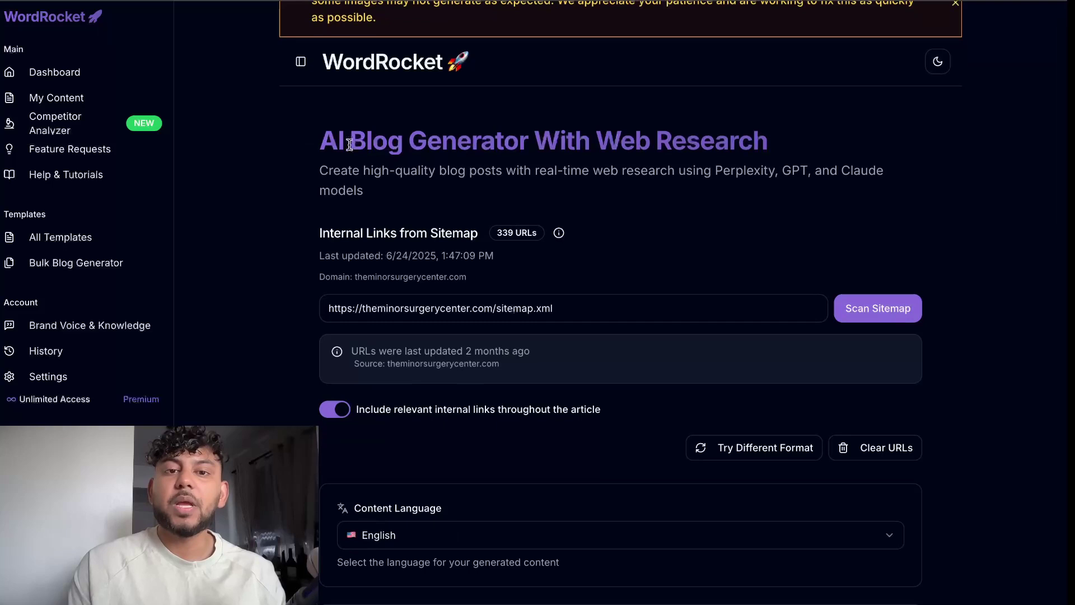
left_click_drag(320, 147, 807, 185)
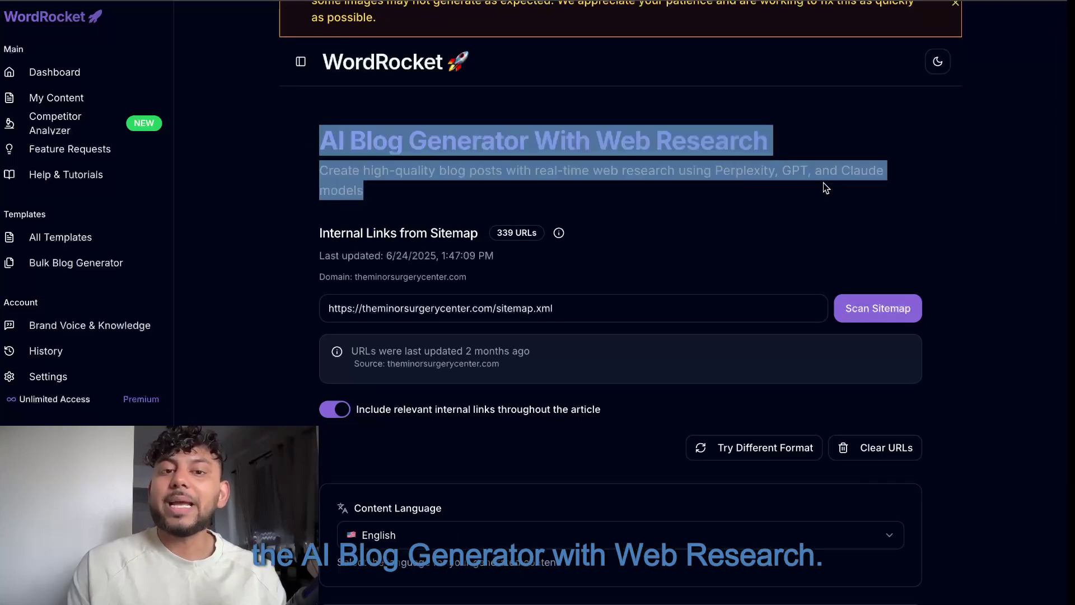
left_click(822, 182)
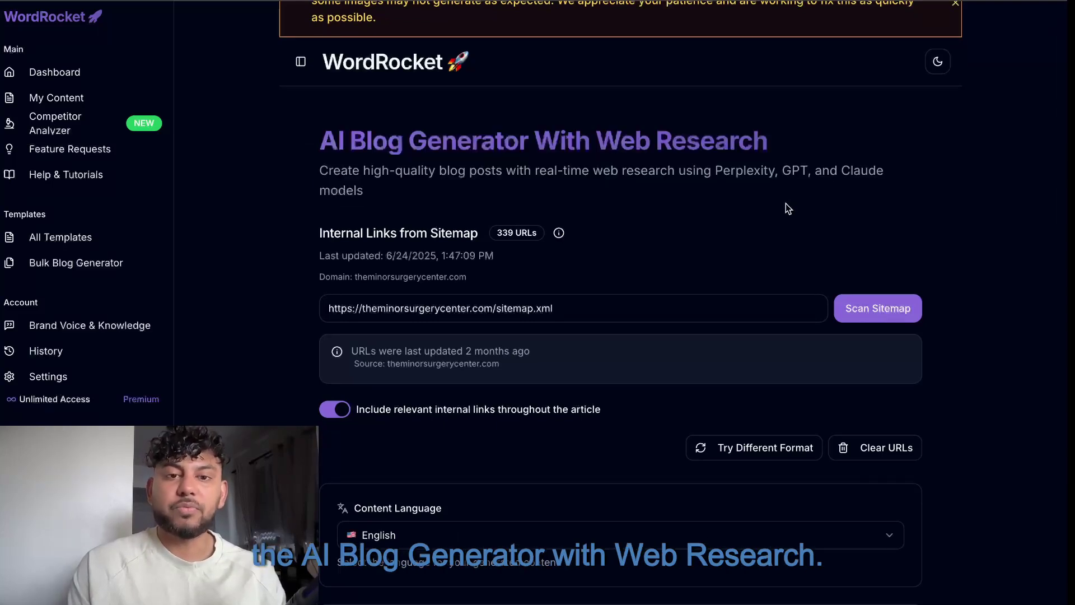
scroll(785, 204, "down", 2)
scroll(495, 167, "up", 1)
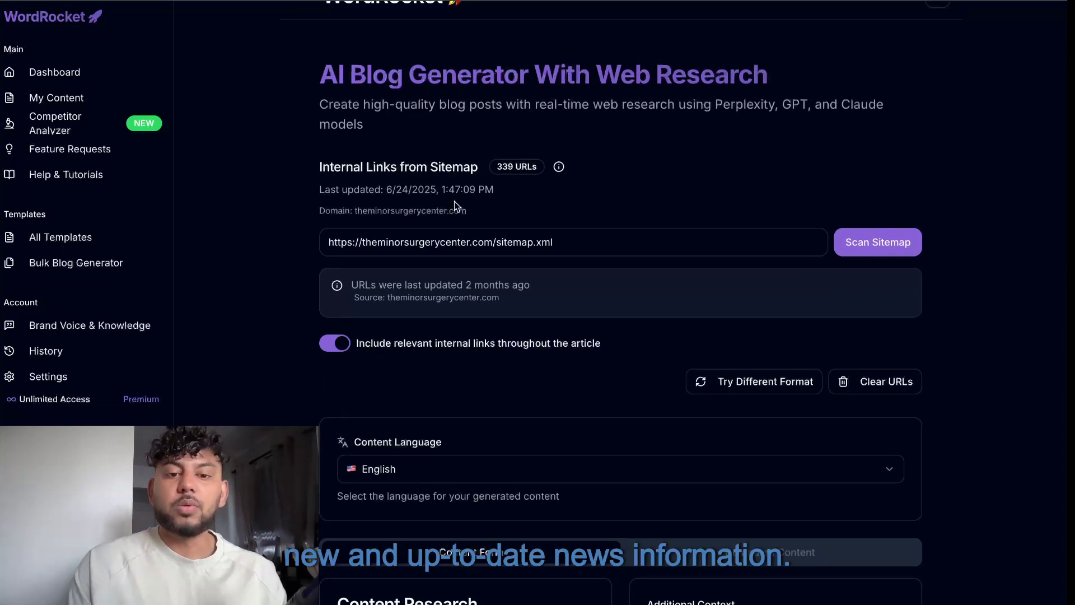
scroll(455, 200, "down", 9)
scroll(454, 201, "up", 9)
scroll(455, 200, "down", 4)
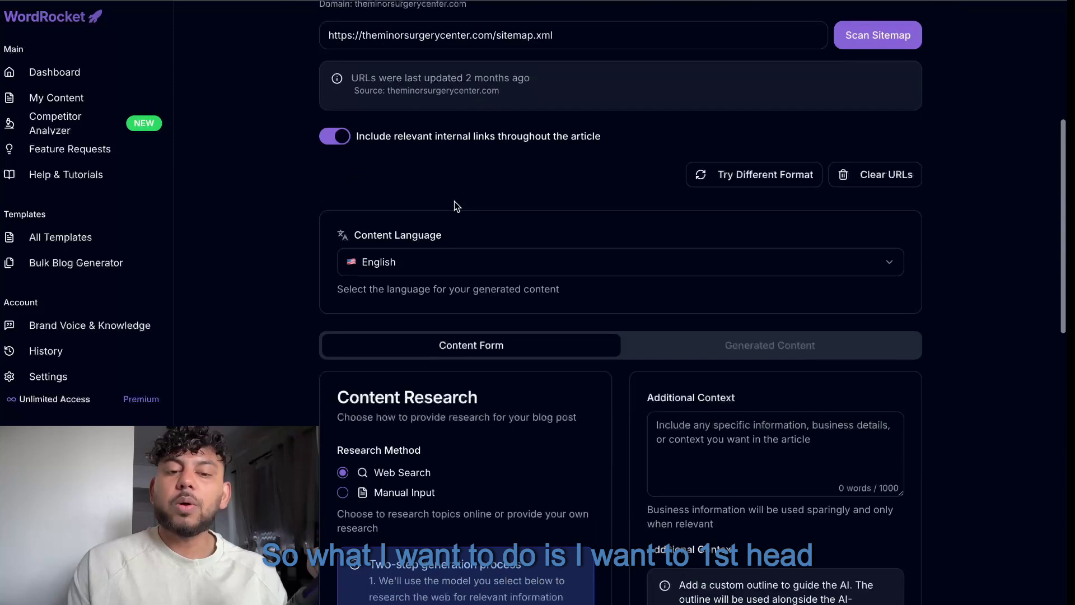
scroll(455, 201, "down", 5)
left_click_drag(349, 112, 500, 156)
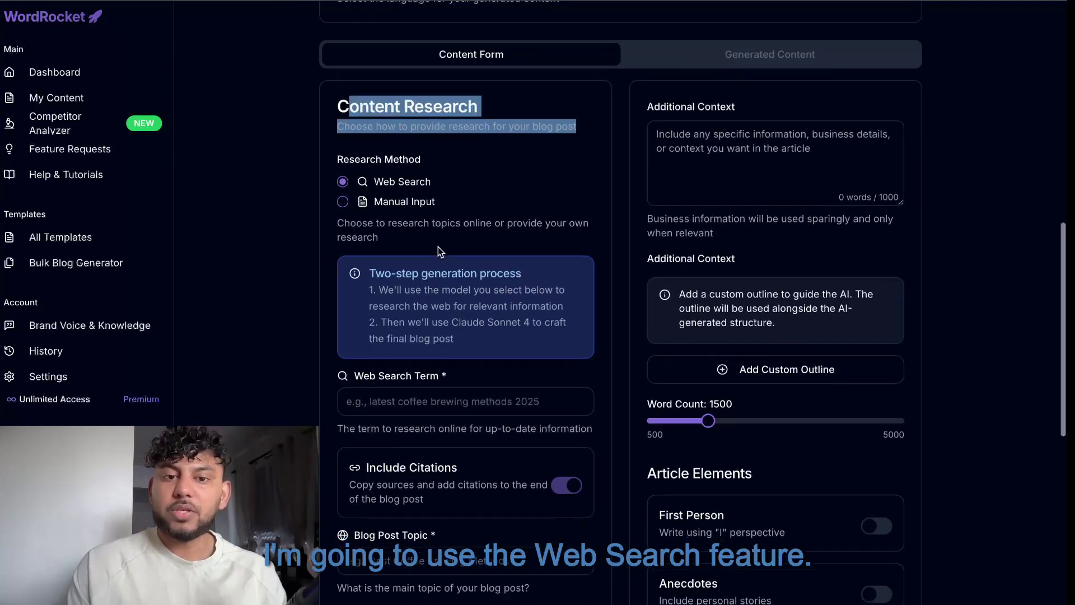
Step: Enter 'top toronto news today' as the web search term, removing stray typed words
scroll(438, 246, "down", 3)
left_click(357, 252)
type("top toronto news today")
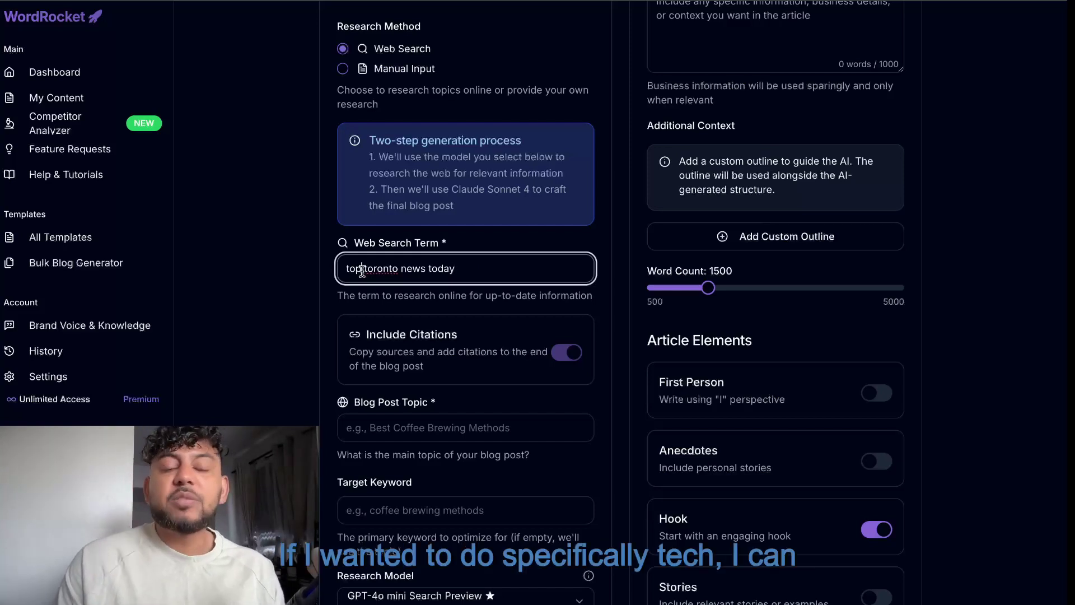
type("tech")
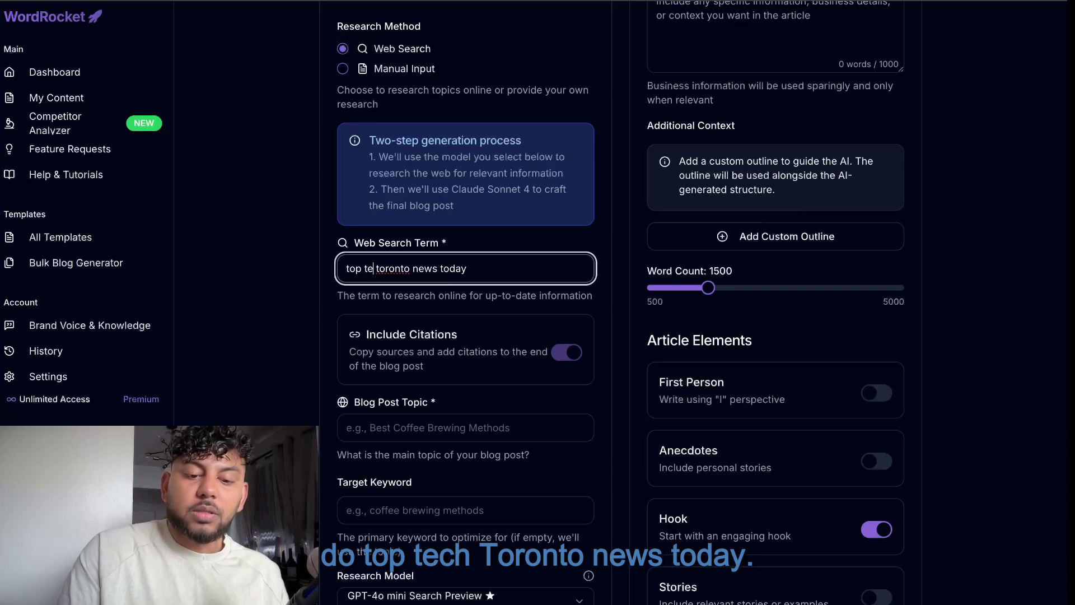
key("BackSpace")
key("BackSpace")
key("BackSpace")
key("BackSpace")
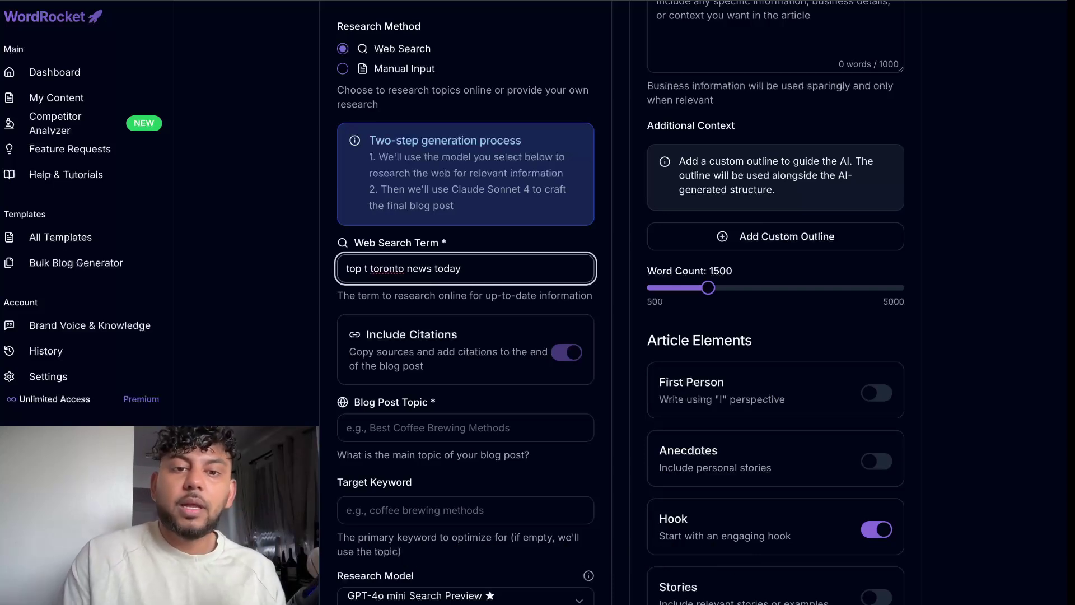
type("mortg")
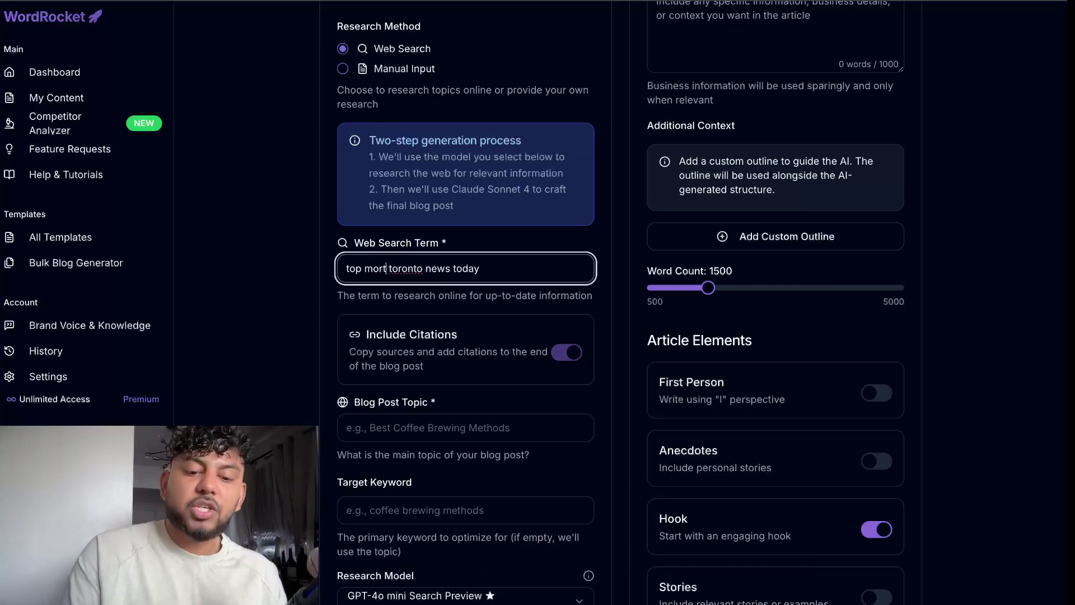
key("BackSpace")
key("BackSpace")
key("BackSpace")
key("BackSpace")
key("BackSpace")
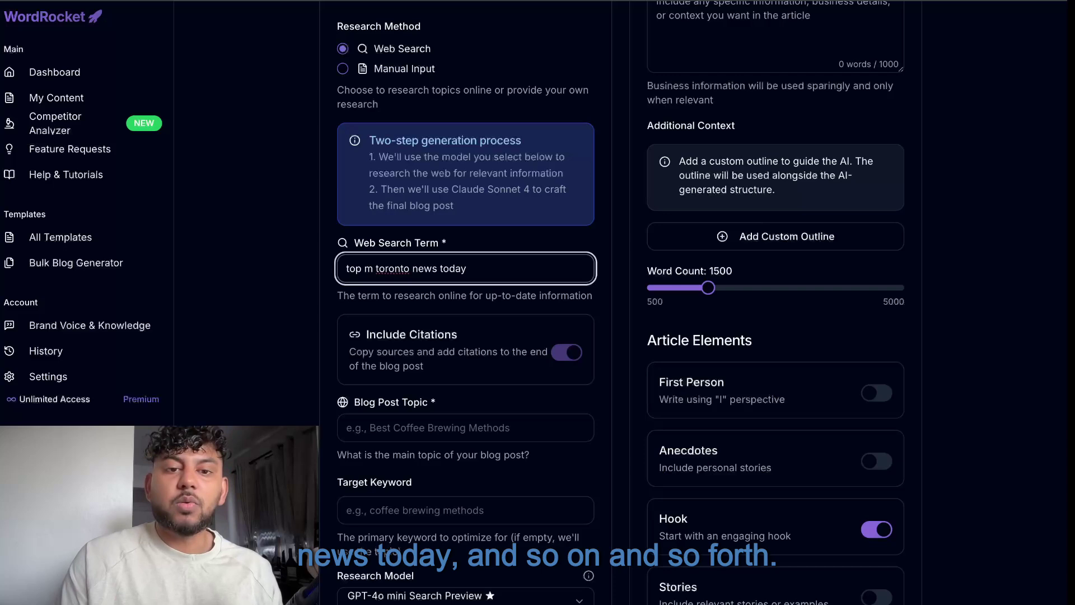
left_click_drag(354, 243, 411, 248)
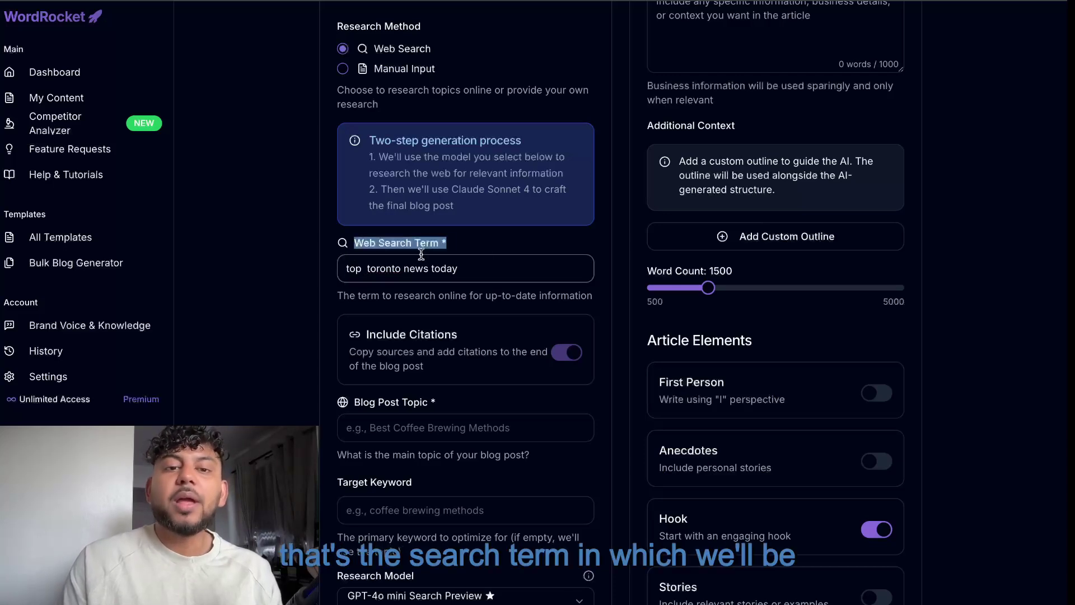
left_click(392, 268)
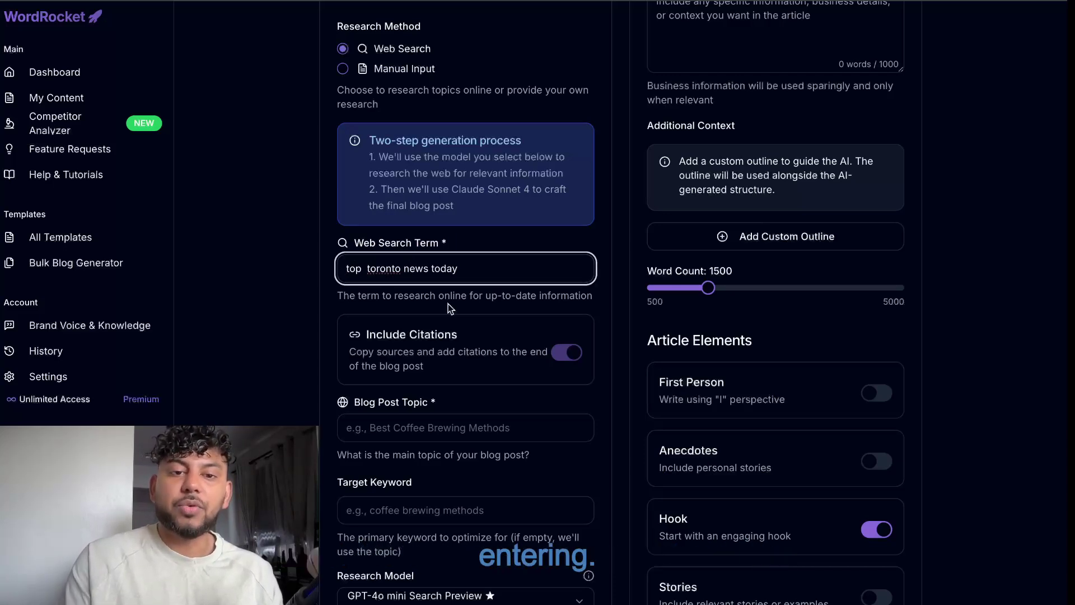
left_click(465, 428)
Step: Set the blog topic to 'Round up of torontos top news today' and keyword to 'top toronto news today'
type("Round up of torontos top news today")
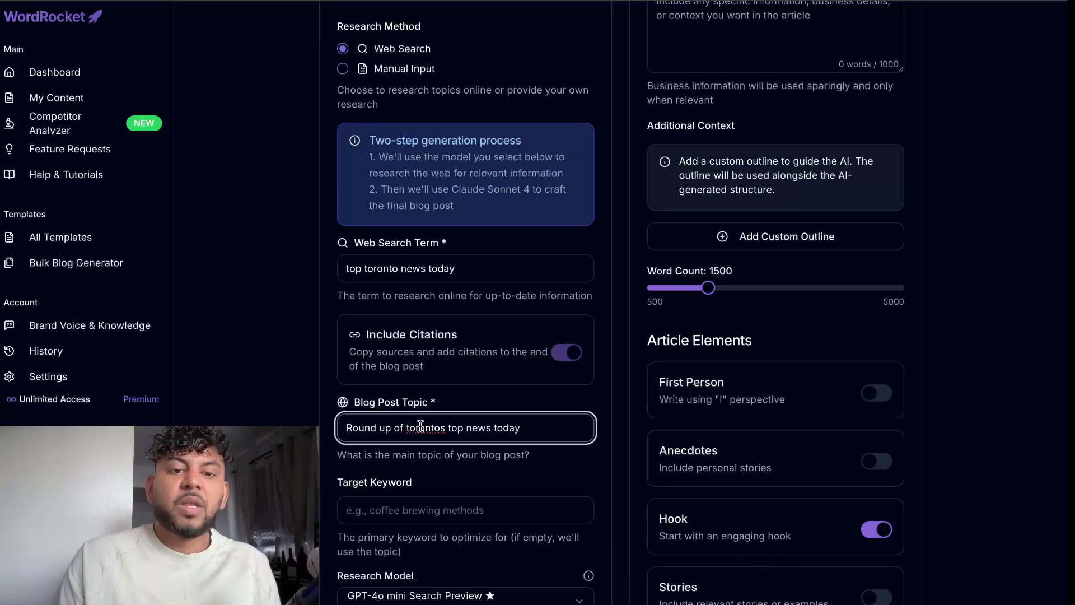
triple_click(421, 427)
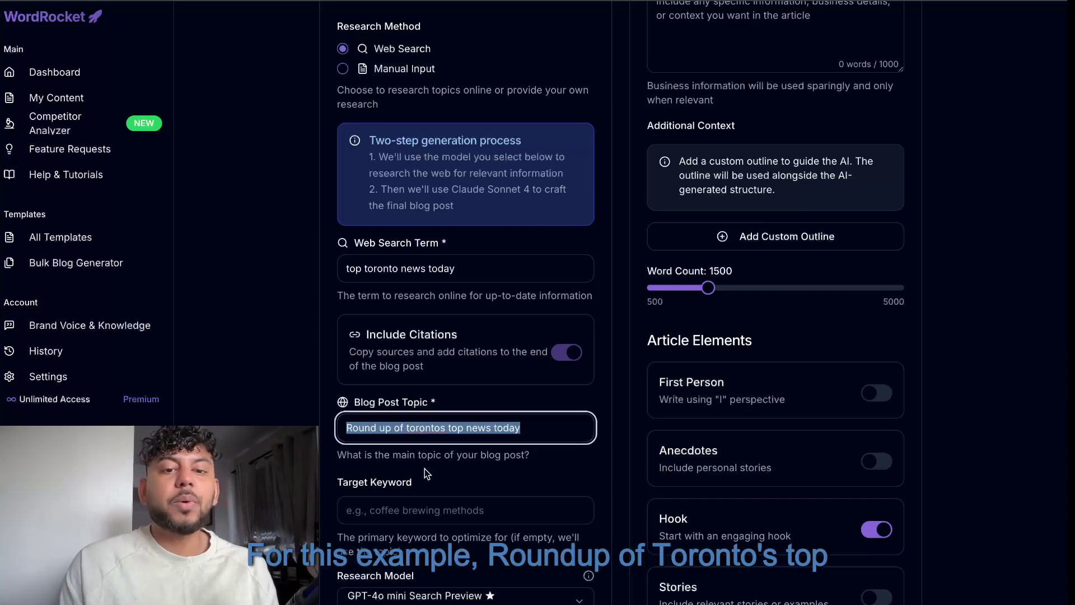
left_click(465, 461)
triple_click(382, 275)
key("ctrl+c")
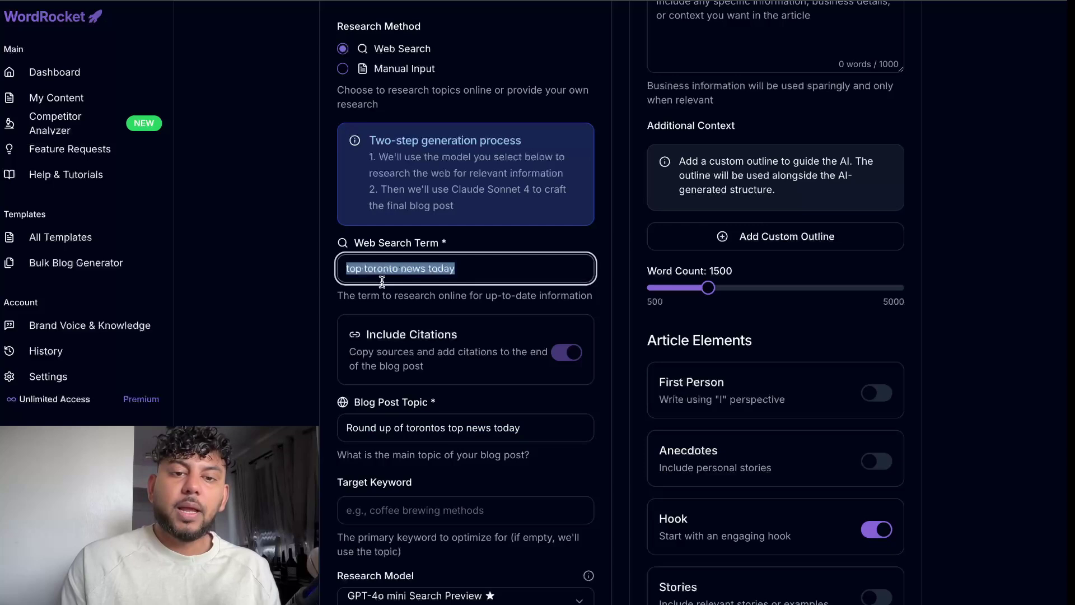
left_click(412, 518)
key("ctrl+v")
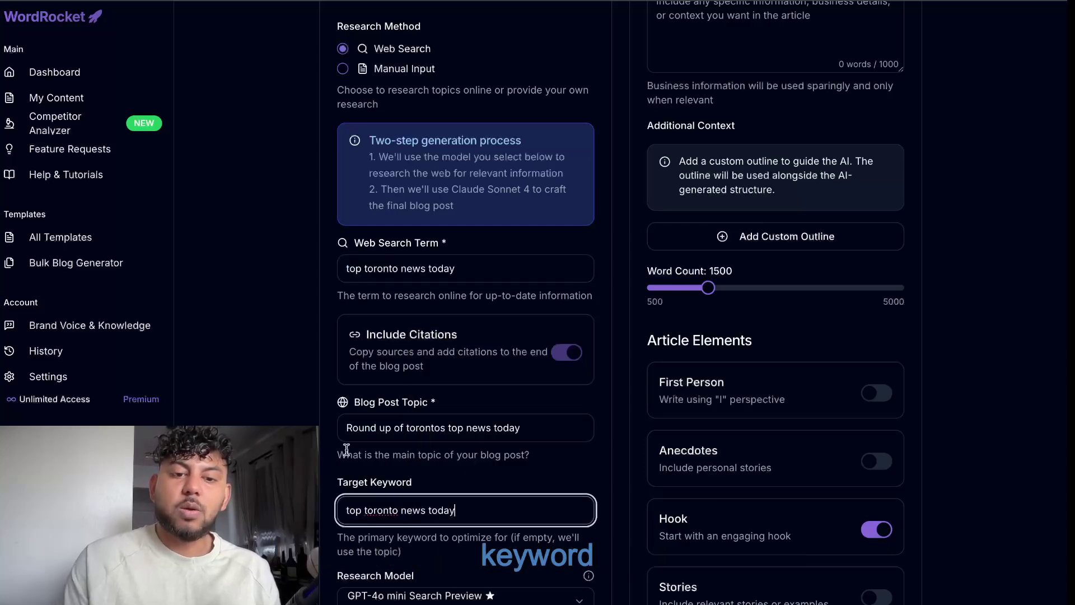
Step: Choose Perplexity Sonar Reasoning Pro as the research model
scroll(330, 448, "down", 4)
scroll(440, 321, "down", 1)
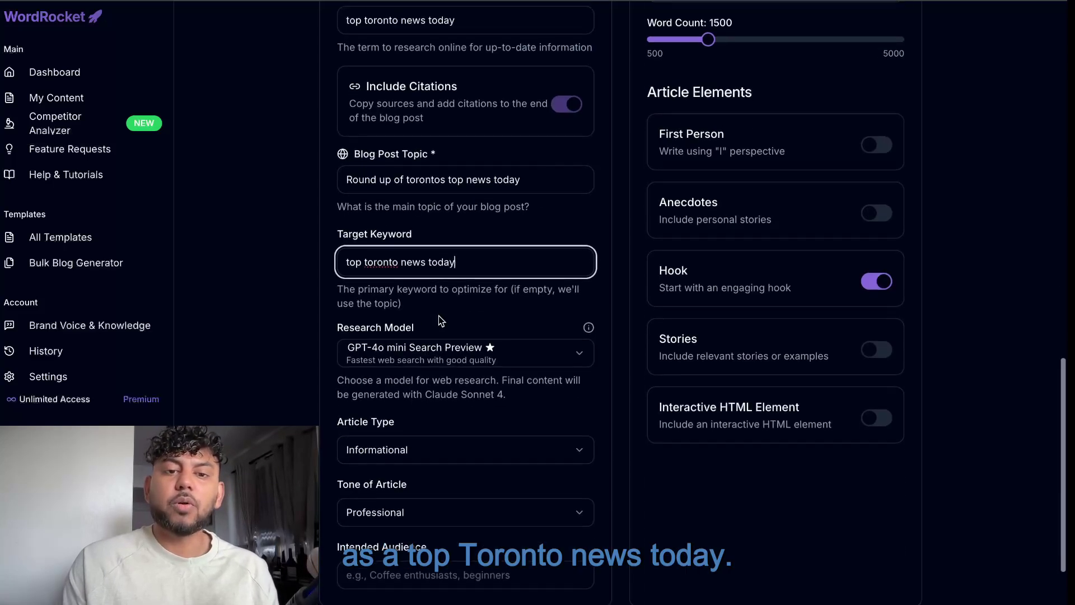
left_click(454, 357)
left_click(428, 420)
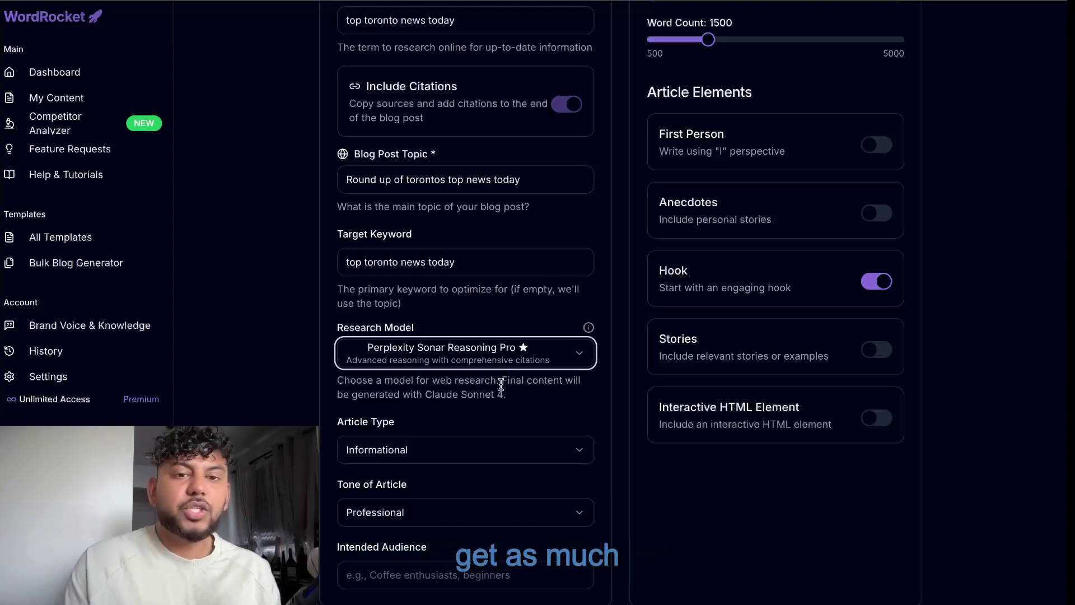
Step: Set the Word Count slider to 3000 words
scroll(500, 384, "up", 7)
scroll(599, 371, "down", 4)
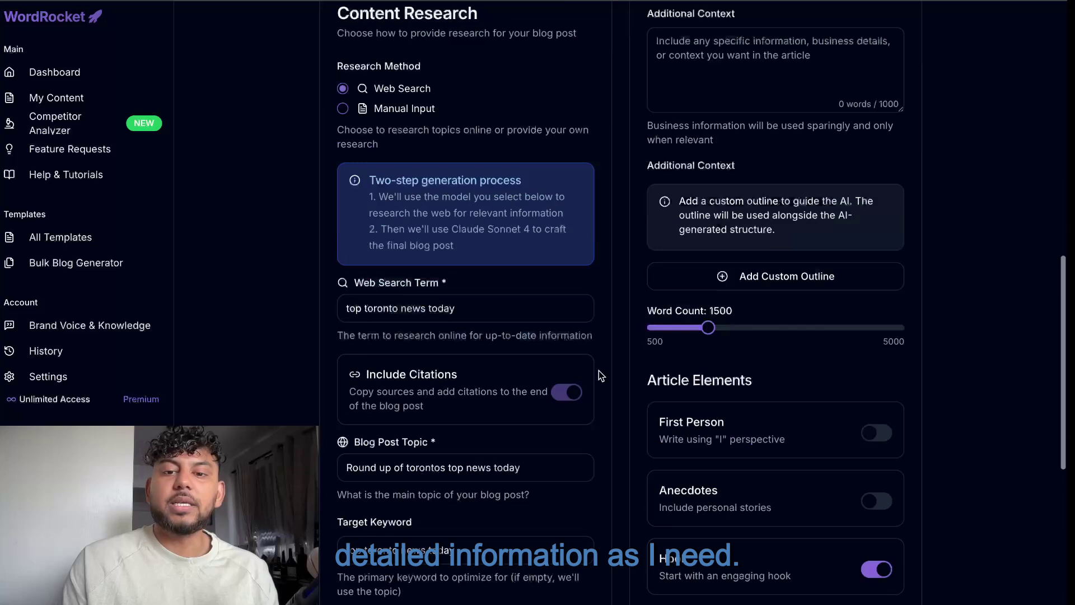
left_click_drag(708, 261, 822, 266)
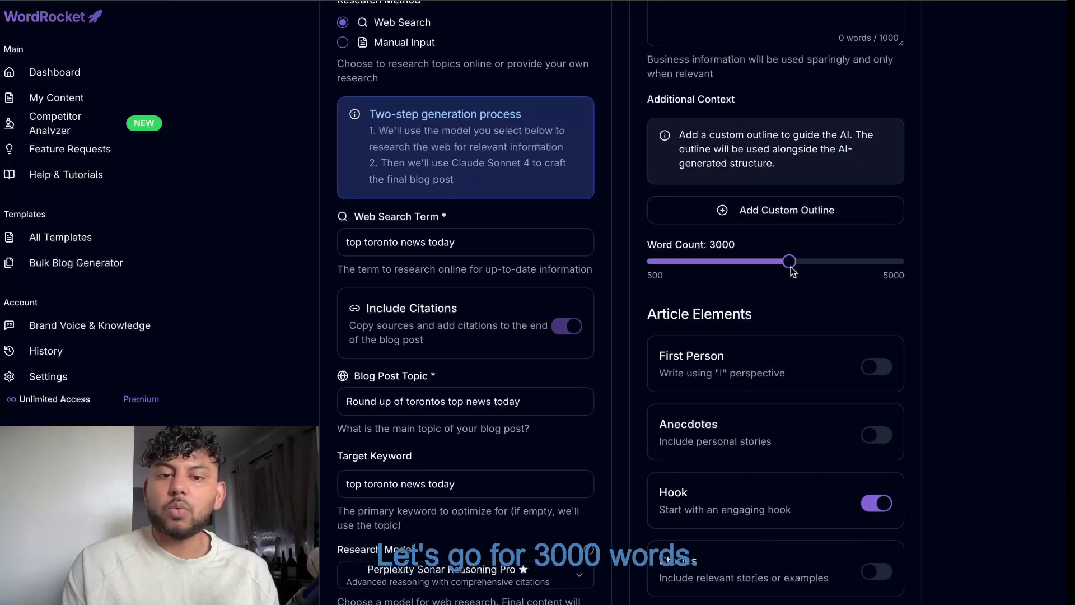
Step: Switch on the First Person article element
scroll(784, 280, "down", 3)
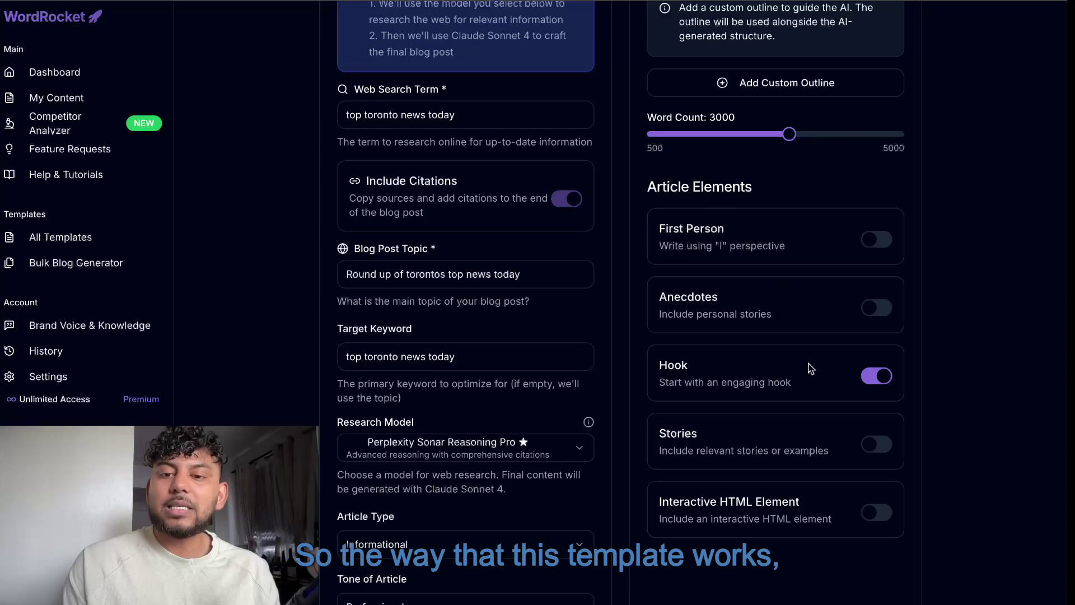
scroll(810, 368, "down", 5)
scroll(809, 384, "up", 2)
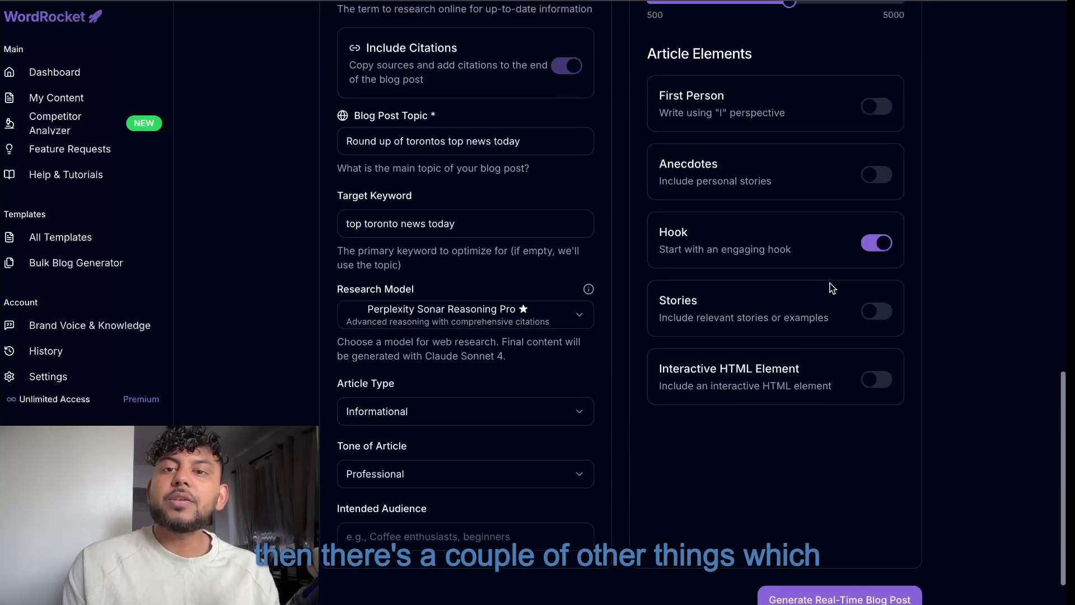
left_click(875, 109)
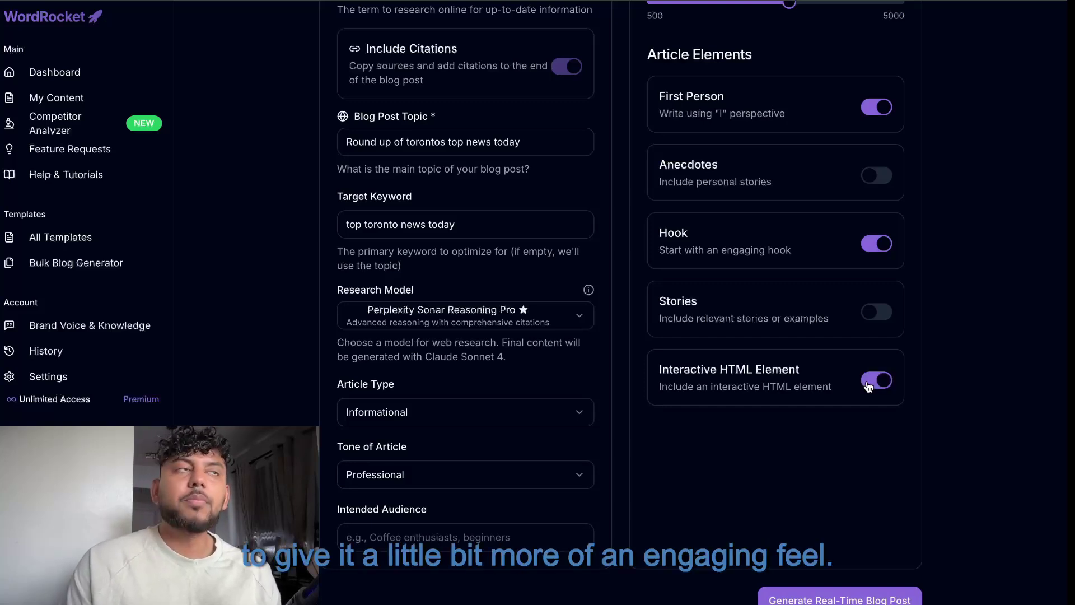
scroll(866, 384, "up", 15)
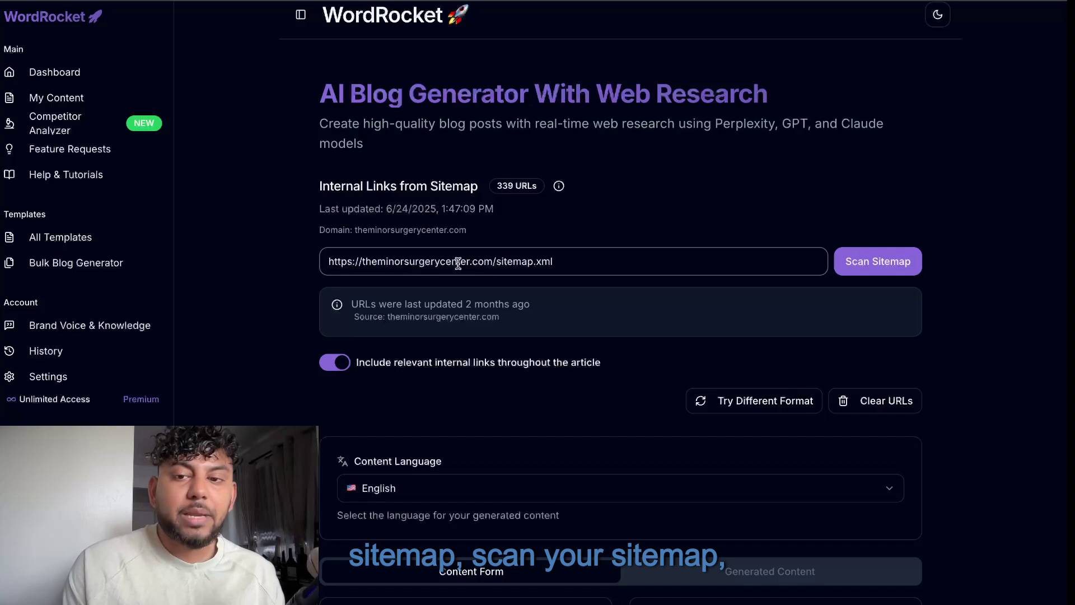
scroll(747, 288, "down", 3)
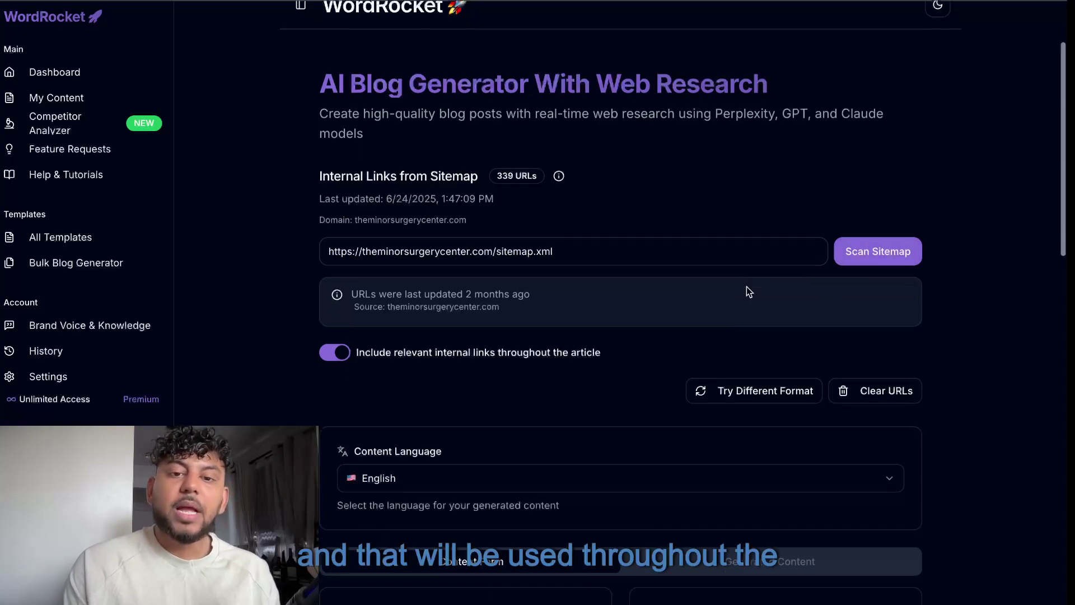
scroll(746, 287, "down", 15)
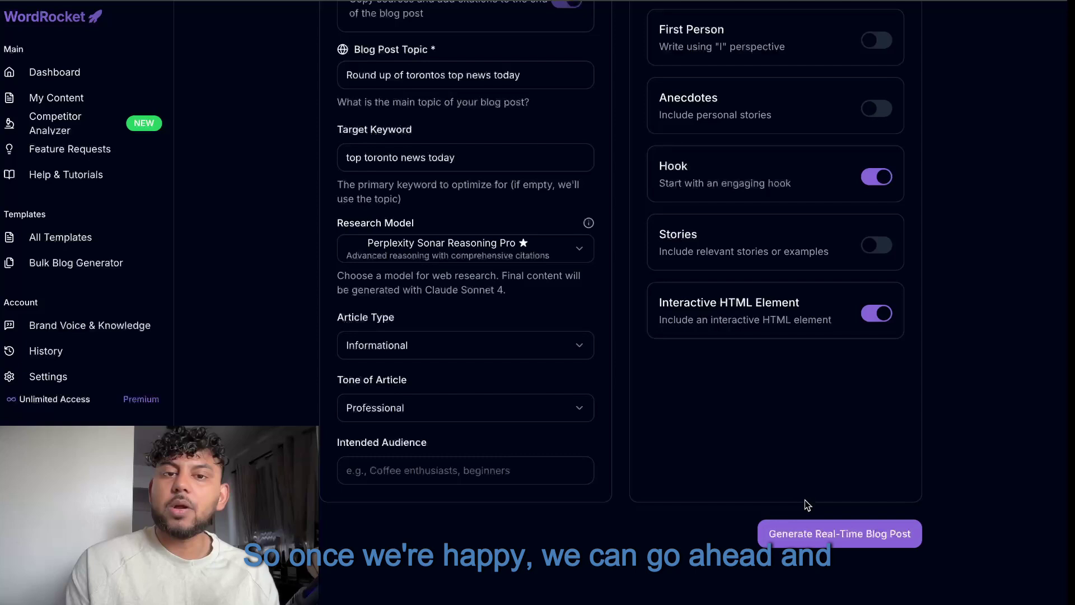
Step: Start generating the Toronto news blog post and browse the page while it runs
left_click(807, 528)
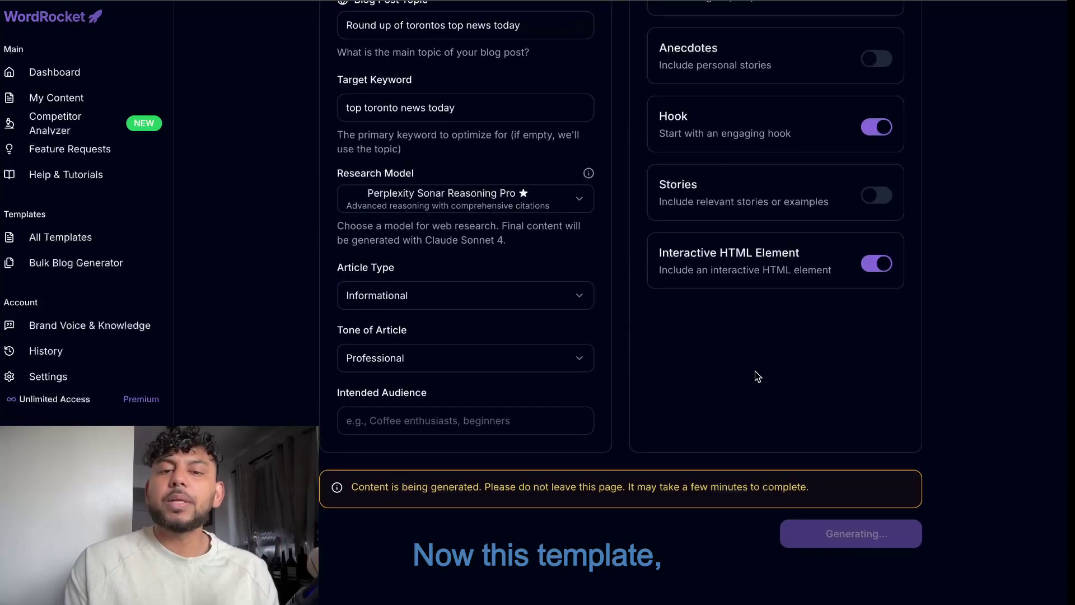
scroll(393, 288, "up", 3)
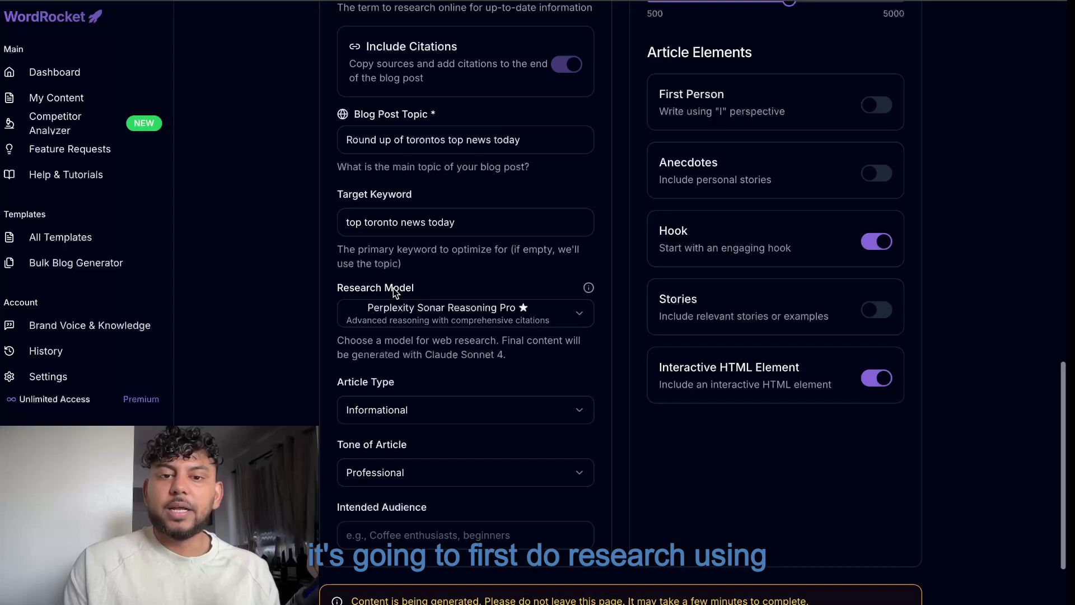
scroll(427, 318, "up", 2)
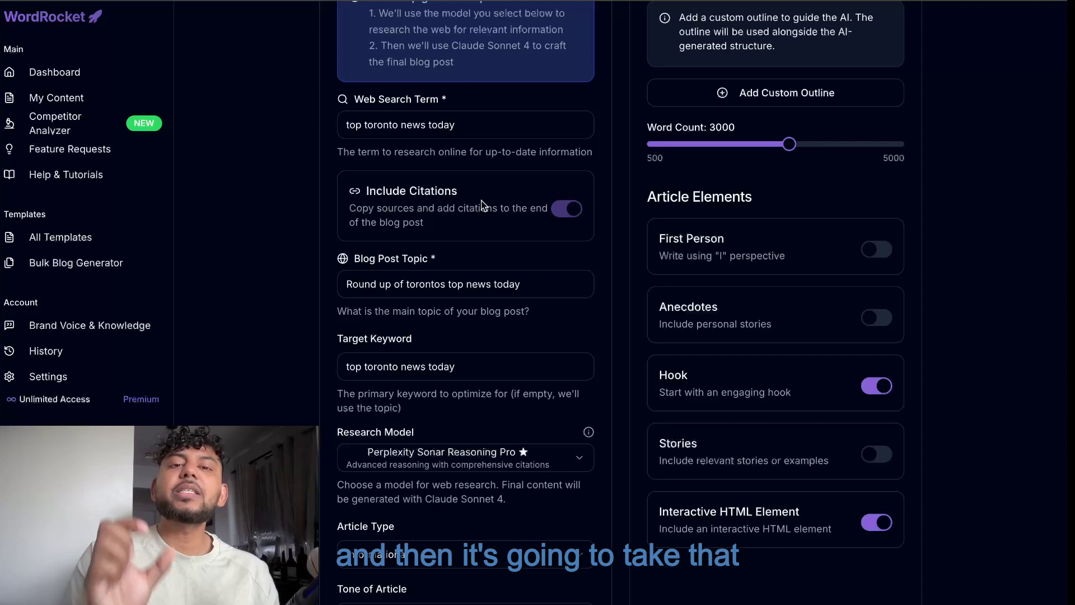
scroll(481, 206, "down", 5)
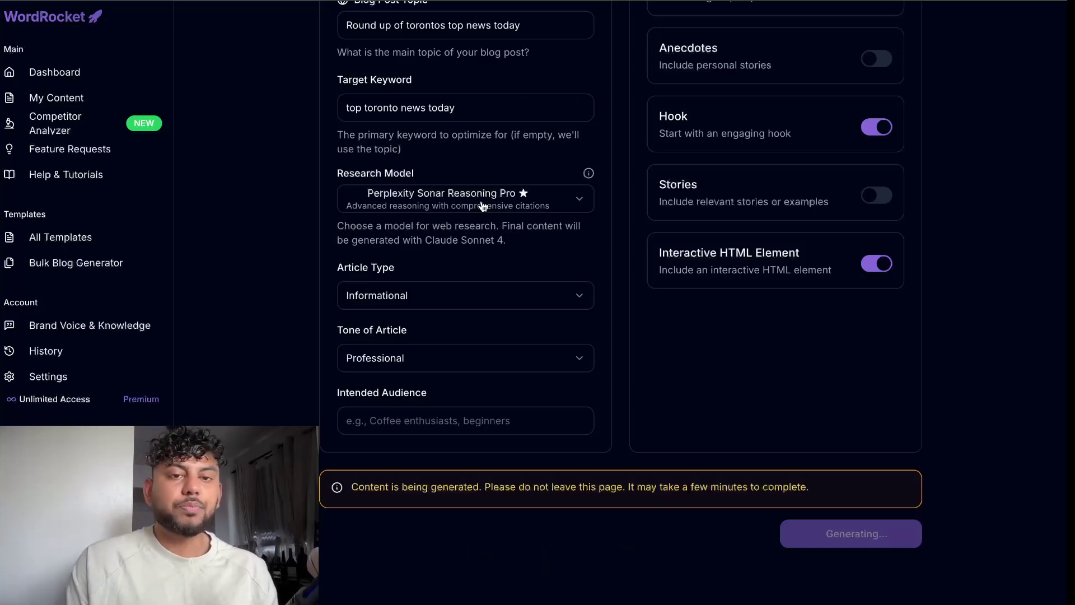
scroll(483, 206, "up", 7)
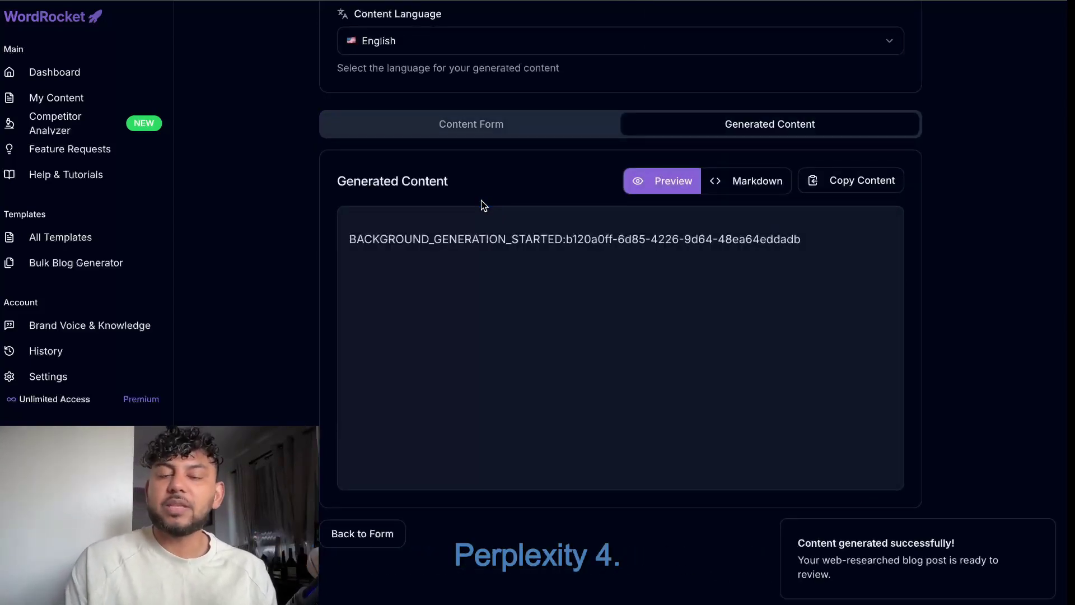
scroll(484, 205, "up", 5)
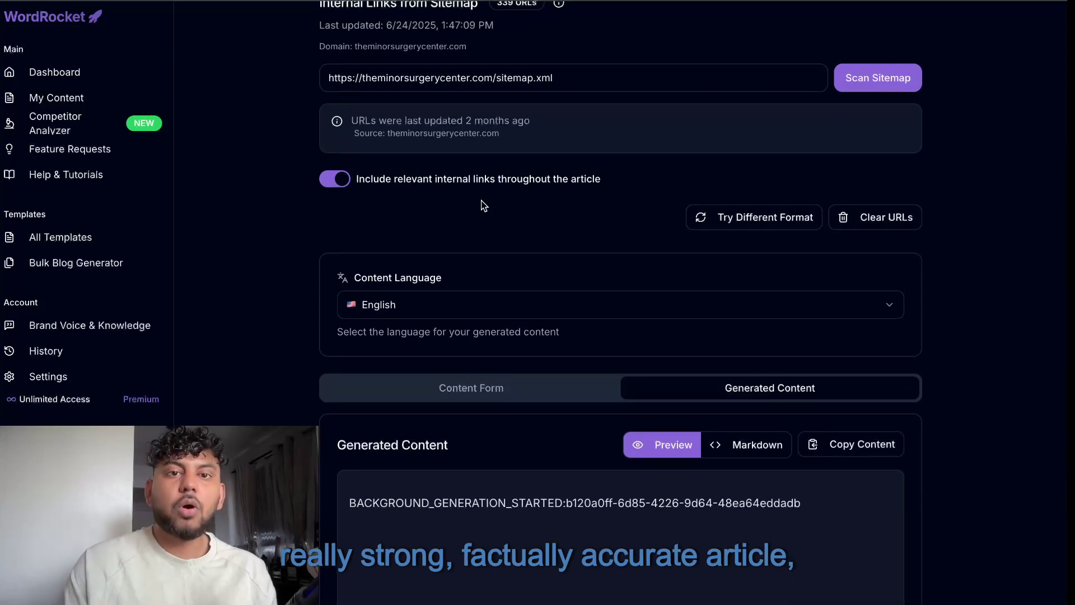
scroll(483, 207, "up", 5)
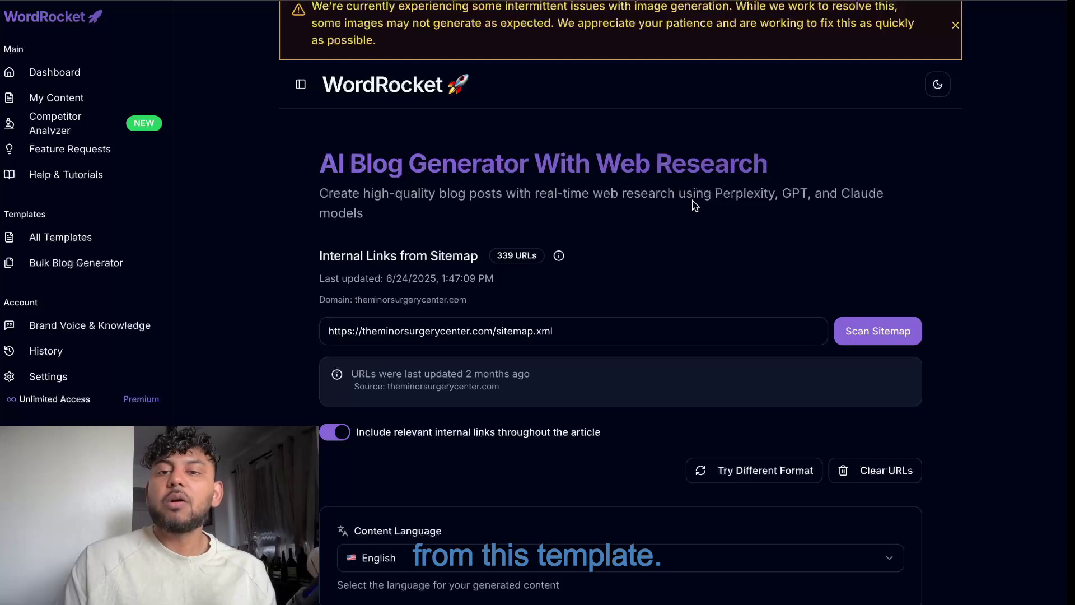
scroll(693, 204, "down", 9)
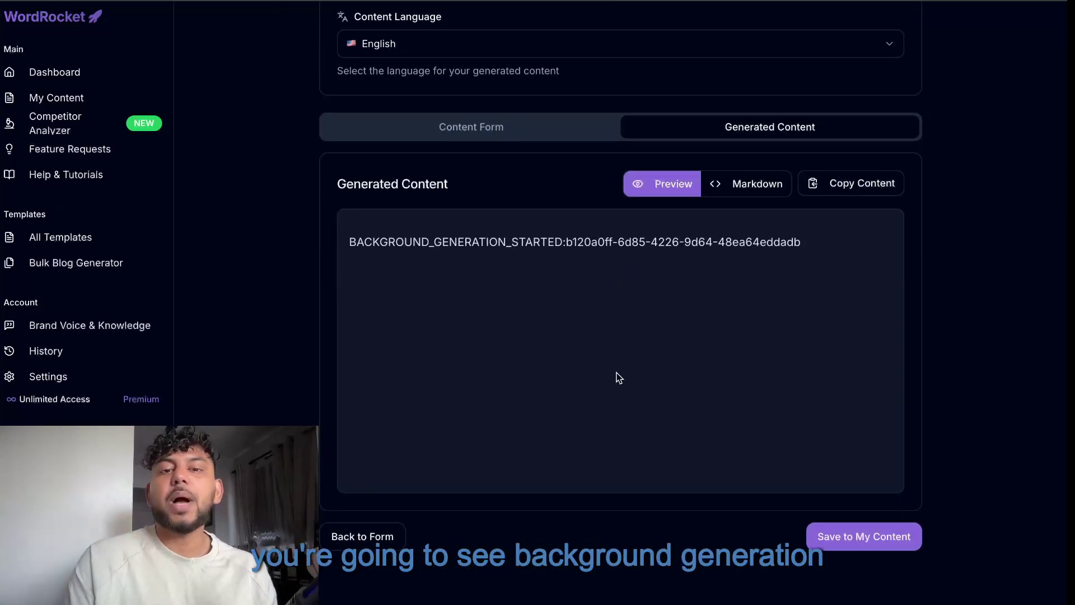
scroll(560, 347, "up", 4)
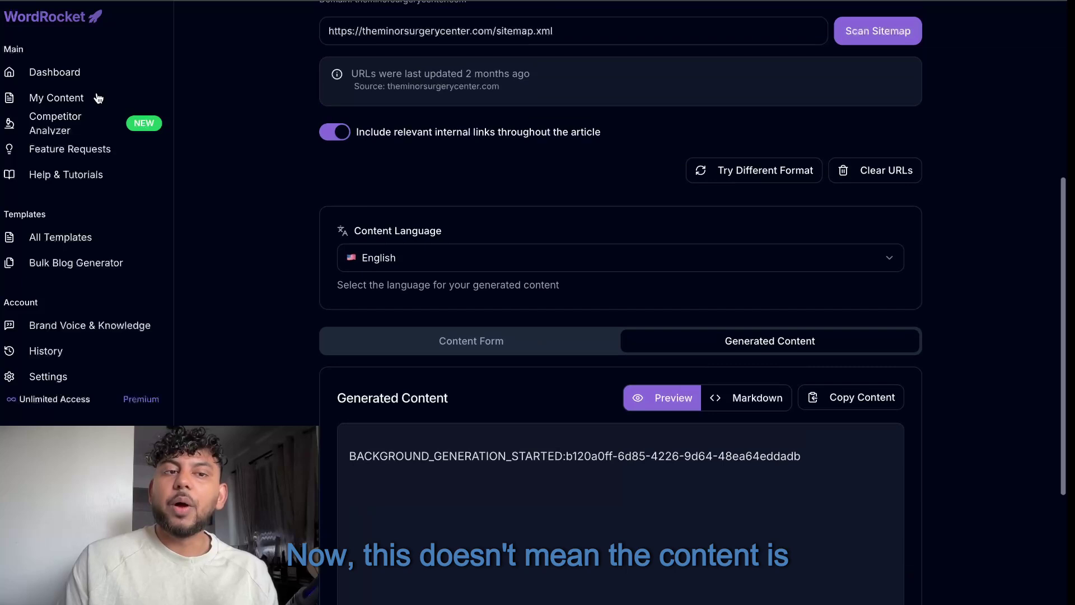
Step: Check the Toronto news post's progress in My Content, then return to the Dashboard
left_click(82, 99)
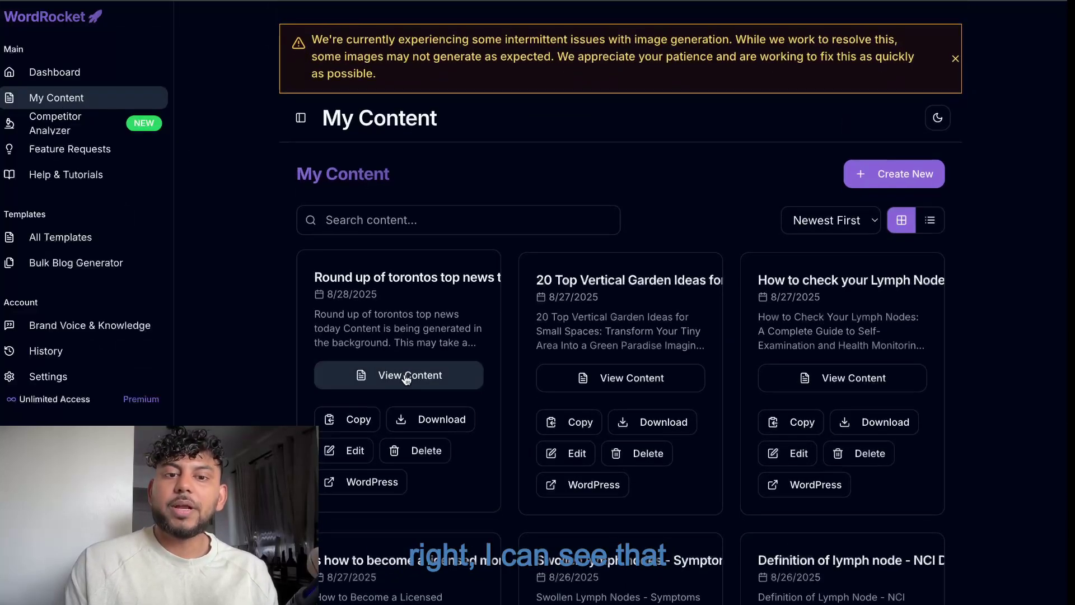
left_click(406, 374)
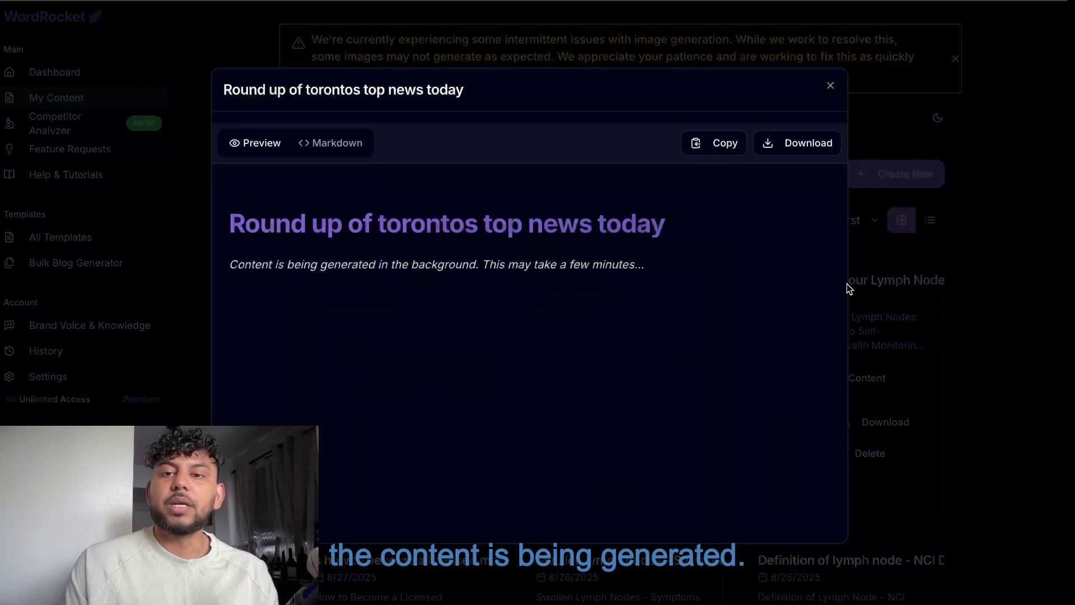
left_click(955, 291)
left_click(108, 83)
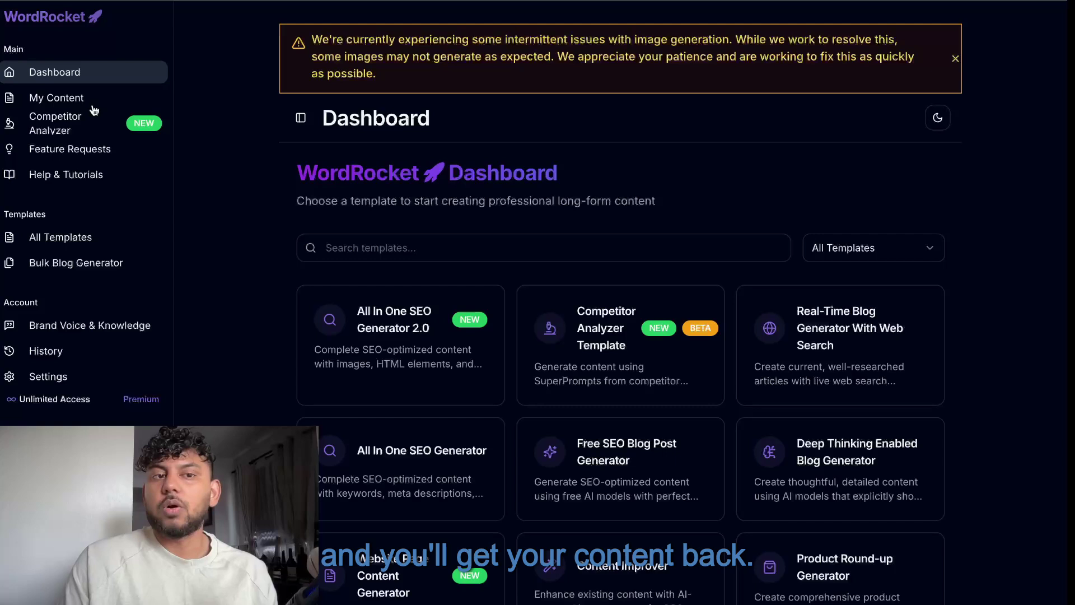
Step: Start a new Real-Time Blog Generator form with 'top ai news in the world today' as search term
left_click(838, 332)
scroll(584, 310, "down", 8)
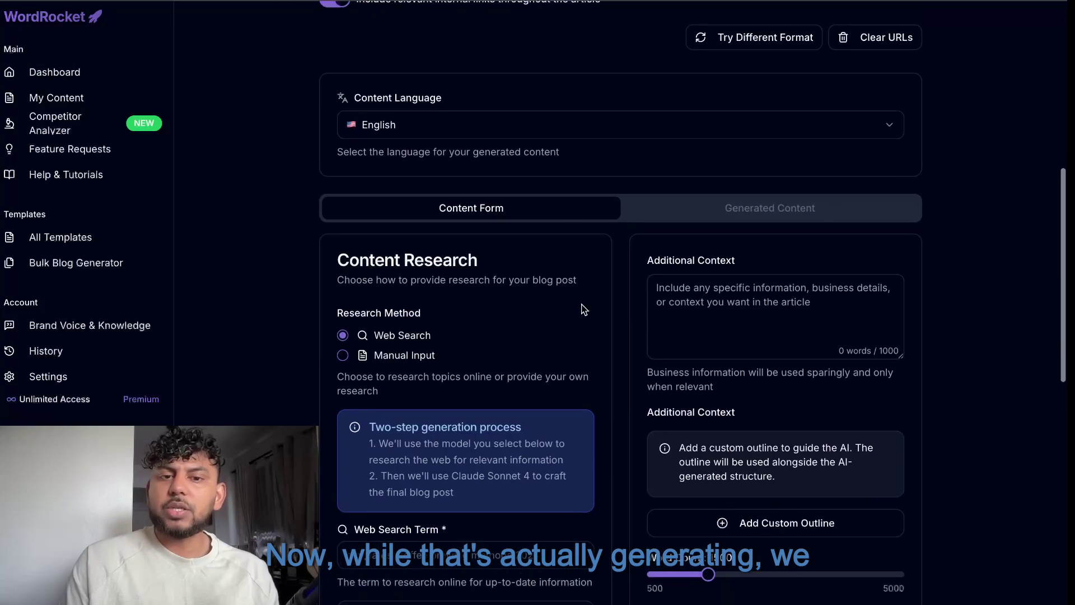
scroll(401, 176, "down", 4)
scroll(399, 171, "up", 5)
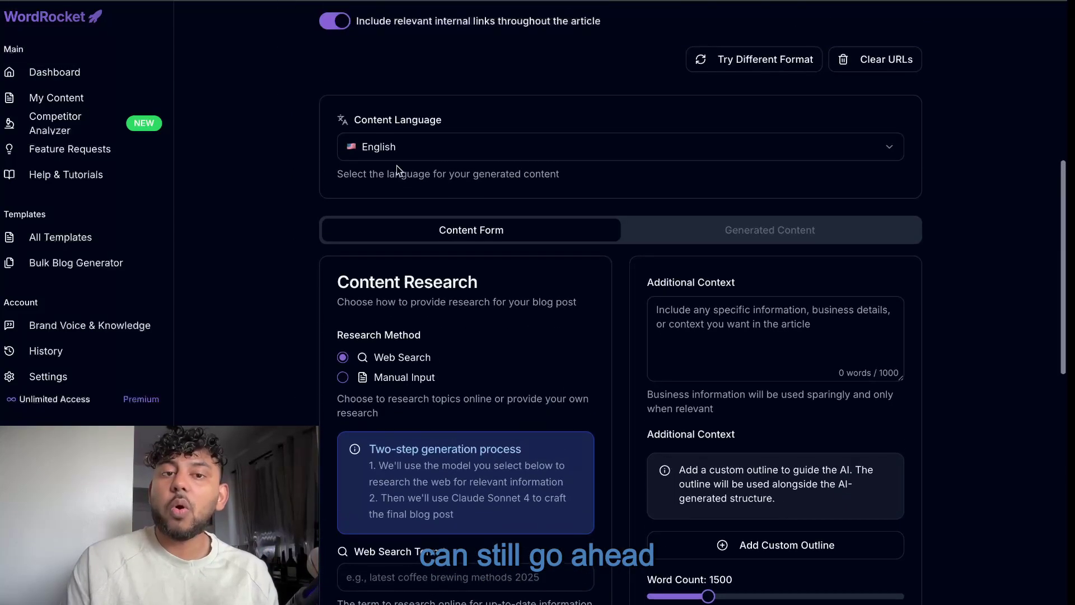
scroll(398, 171, "up", 1)
scroll(427, 235, "down", 6)
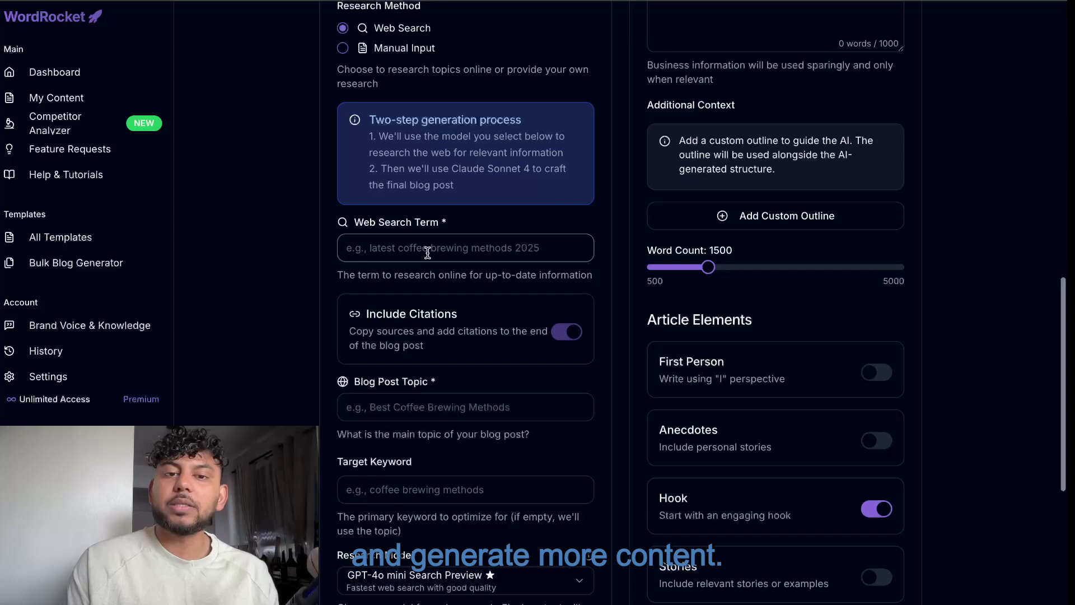
left_click(427, 251)
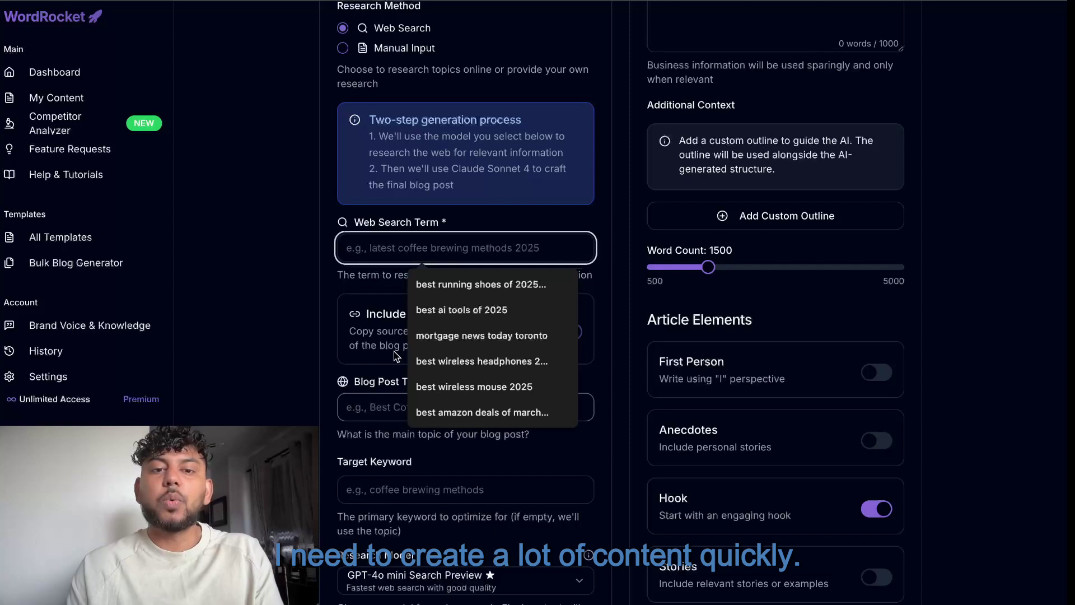
type("top ai news in the world today")
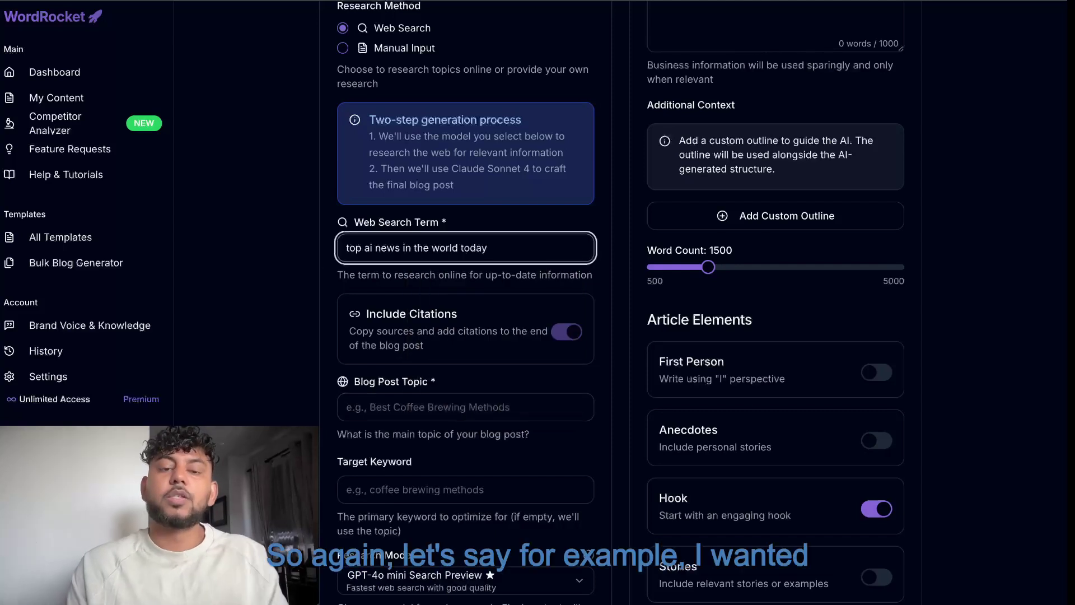
Step: Reuse 'top ai news in the world today' as the Blog Post Topic and Target Keyword
triple_click(442, 249)
key("ctrl+c")
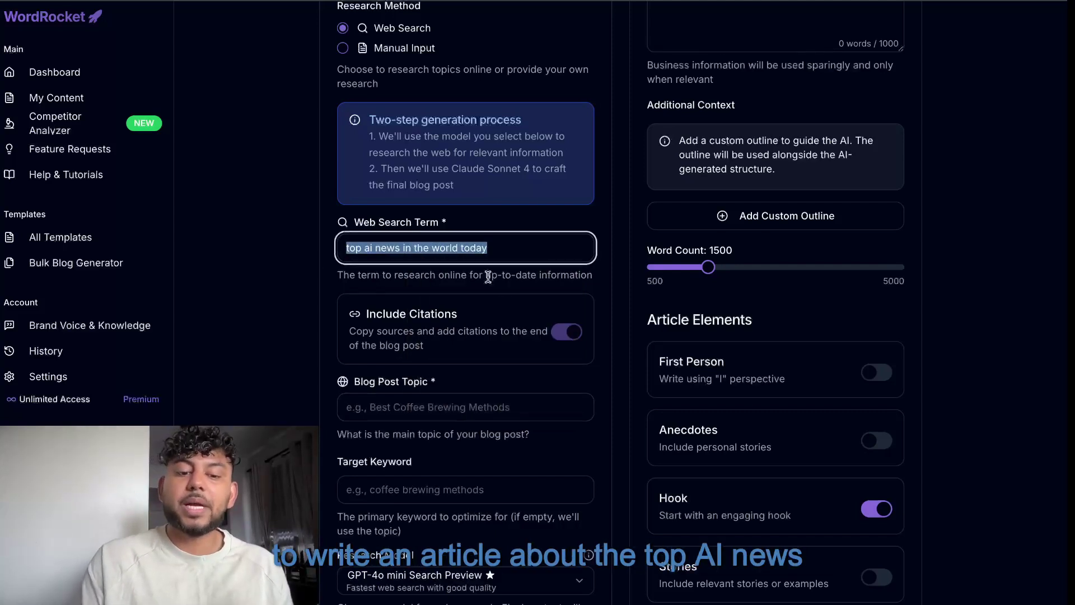
left_click(406, 403)
key("ctrl+v")
left_click(385, 489)
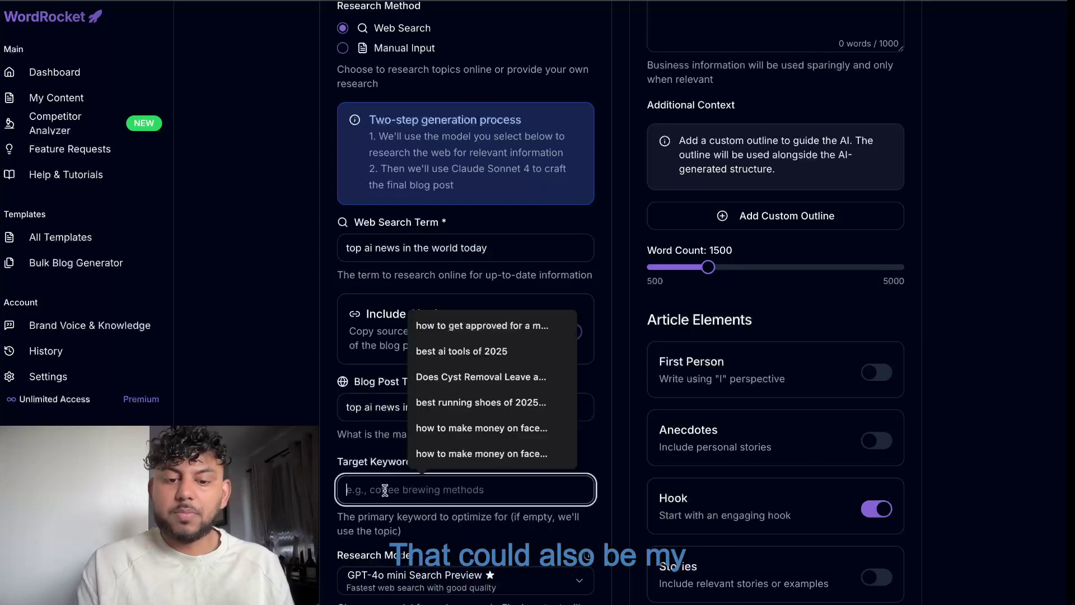
key("ctrl+v")
Step: Choose Perplexity Sonar Reasoning Pro for research and set the word count to 3400
scroll(392, 392, "down", 2)
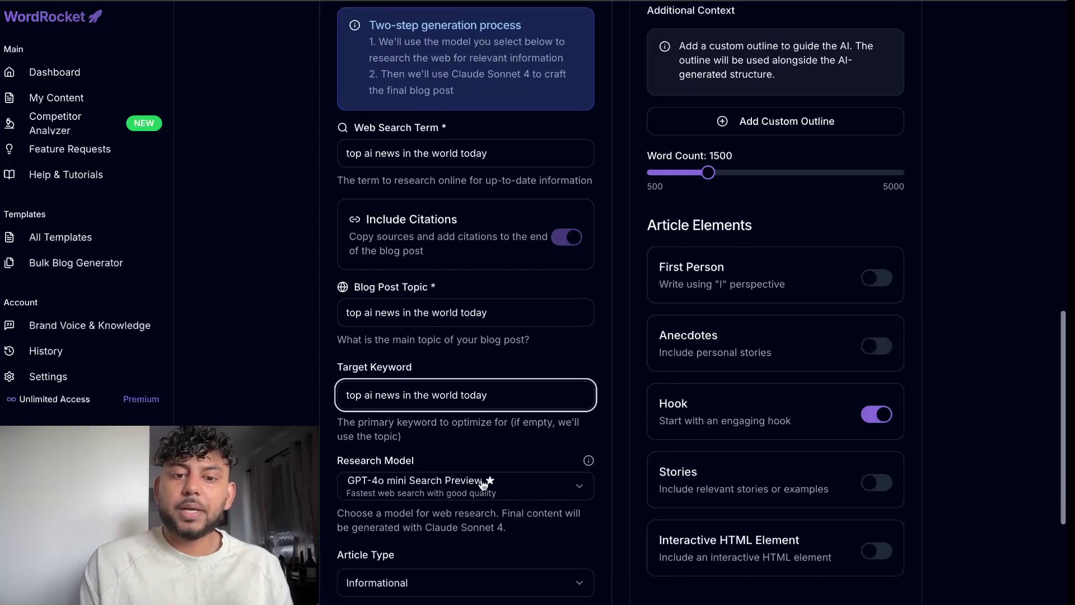
left_click(465, 485)
left_click(464, 415)
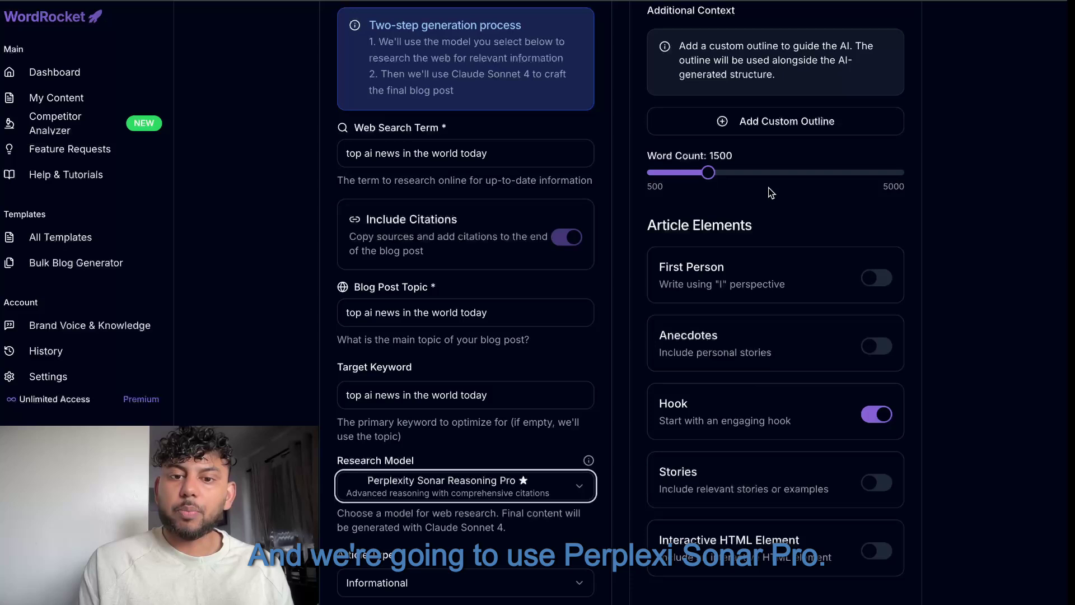
left_click_drag(709, 172, 813, 171)
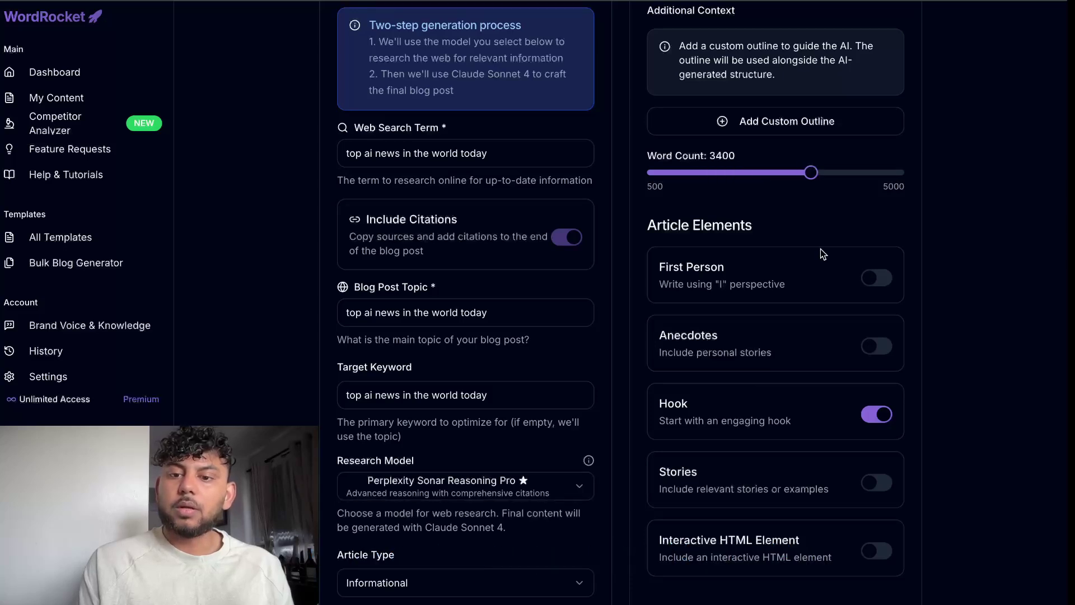
Step: Switch on the Interactive HTML Element option for the article
scroll(822, 253, "down", 1)
left_click(879, 506)
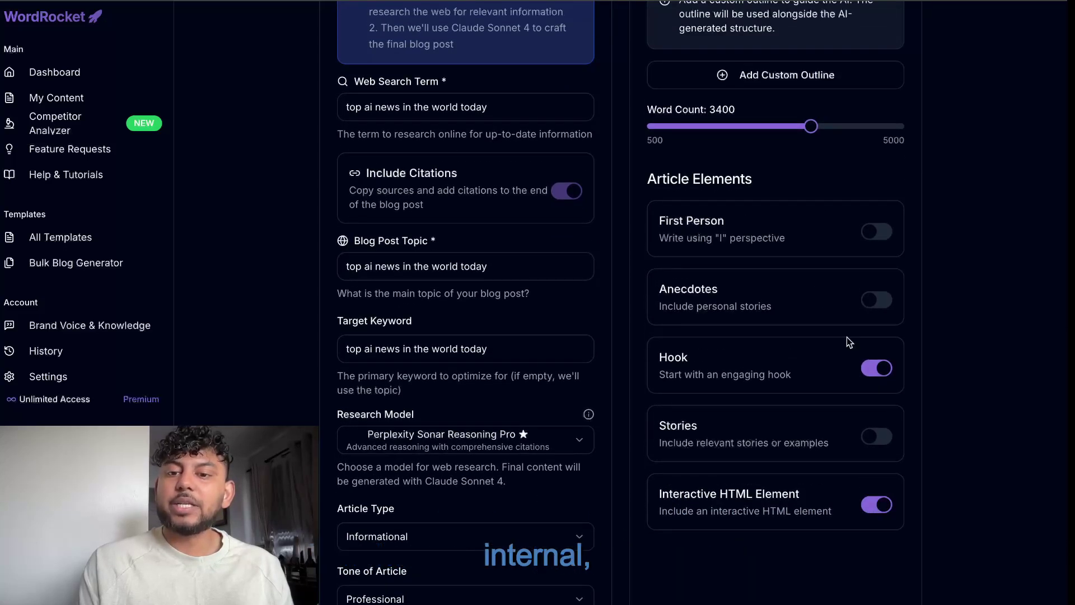
scroll(846, 337, "down", 2)
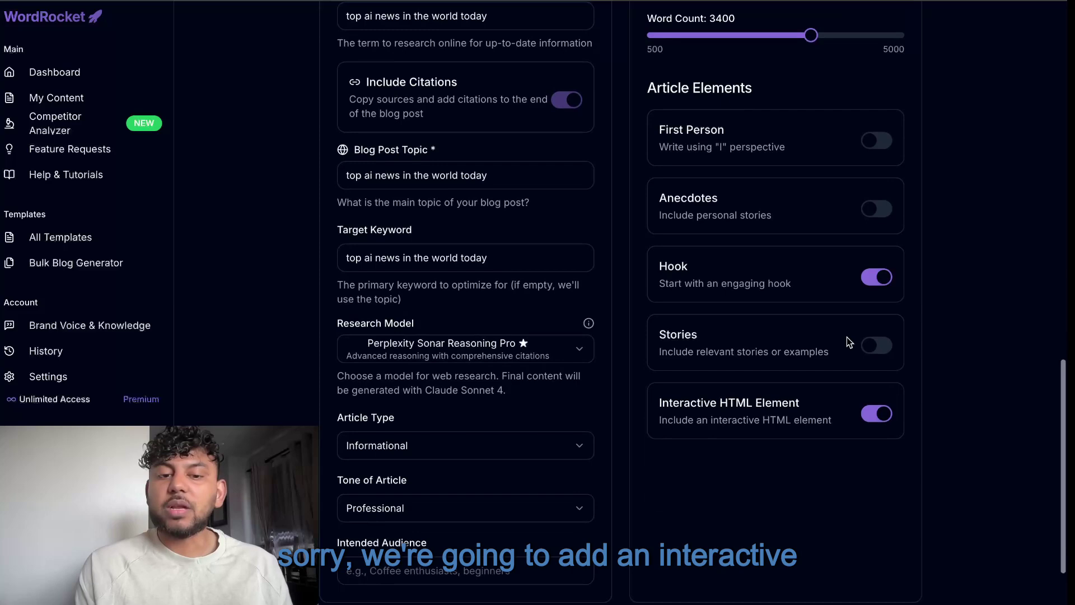
scroll(846, 337, "up", 9)
scroll(811, 227, "down", 12)
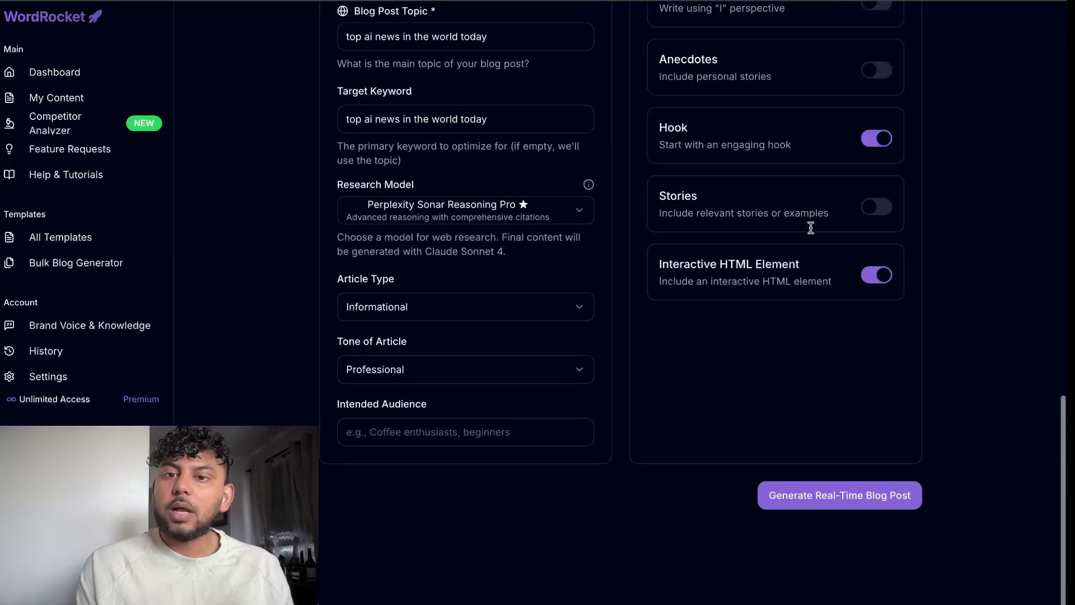
scroll(811, 230, "up", 14)
scroll(811, 232, "down", 12)
scroll(761, 361, "up", 3)
scroll(761, 361, "up", 15)
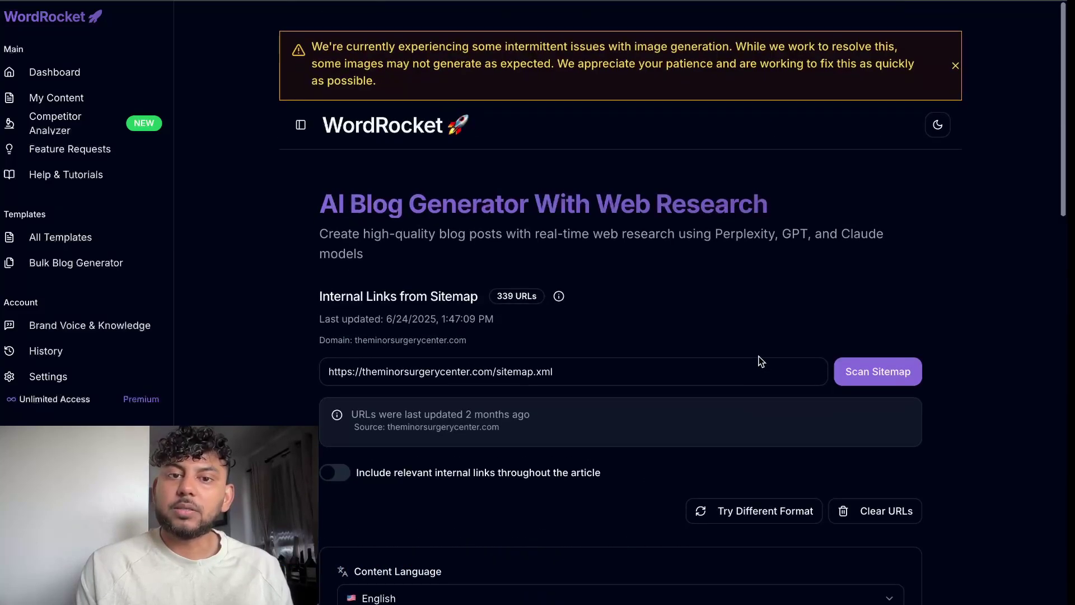
Step: Keep English as the content language
scroll(758, 358, "down", 4)
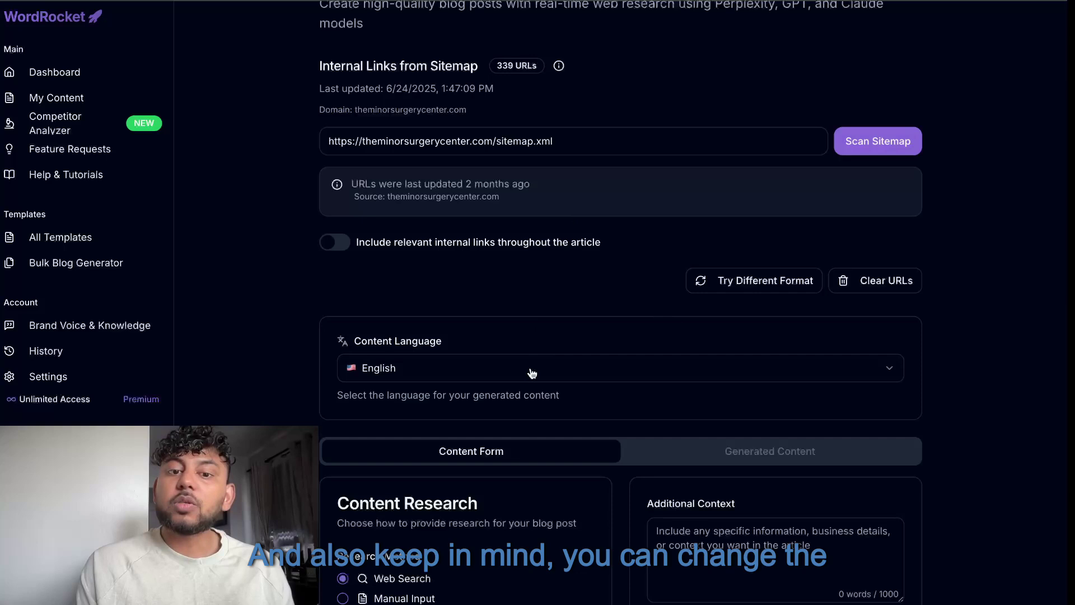
left_click(532, 372)
scroll(488, 204, "down", 4)
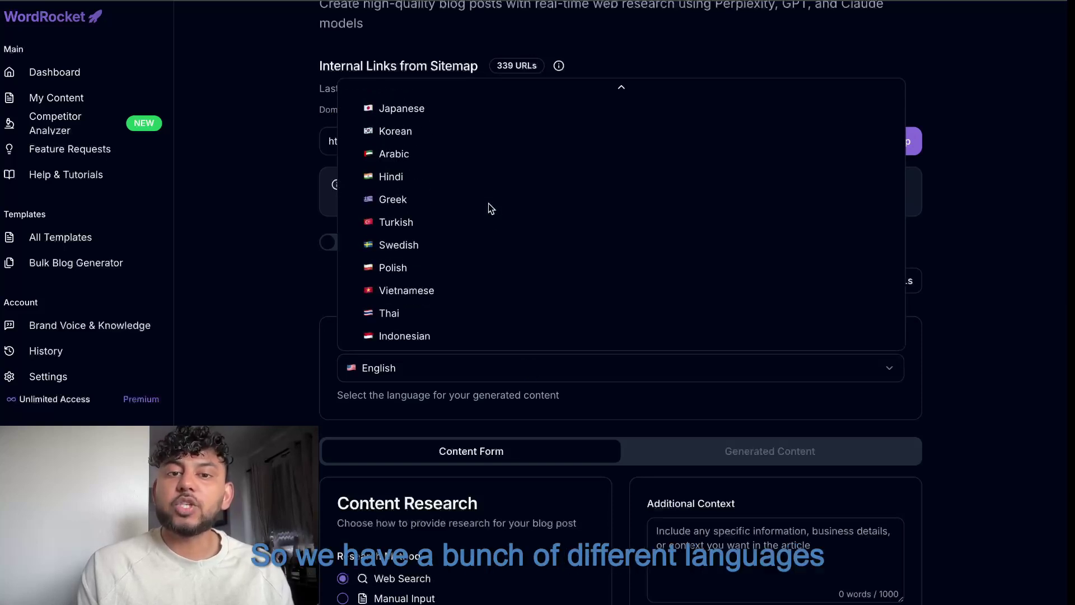
scroll(488, 205, "up", 4)
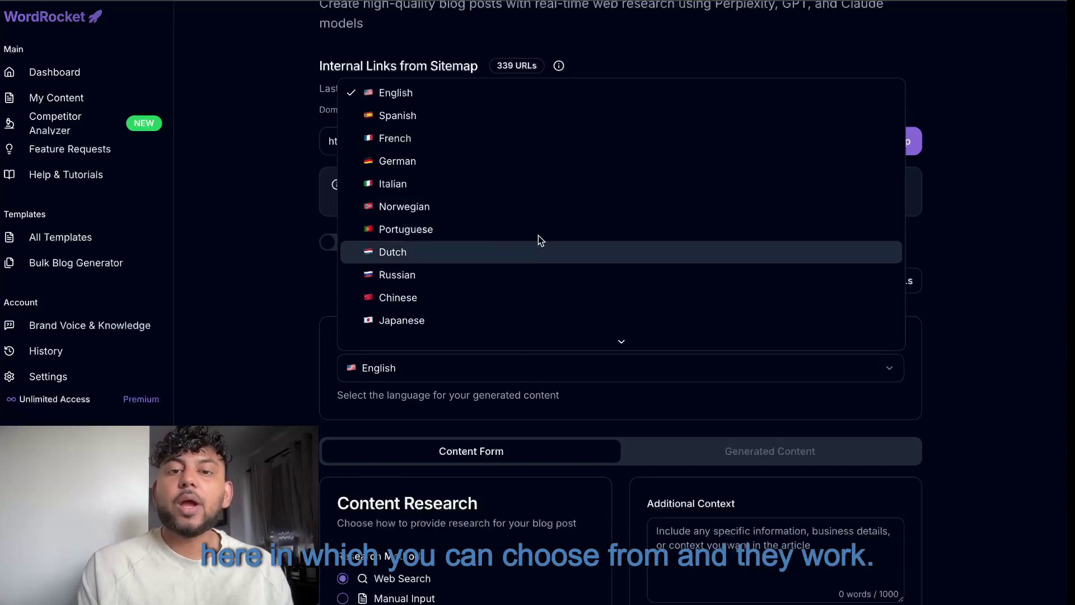
left_click(979, 372)
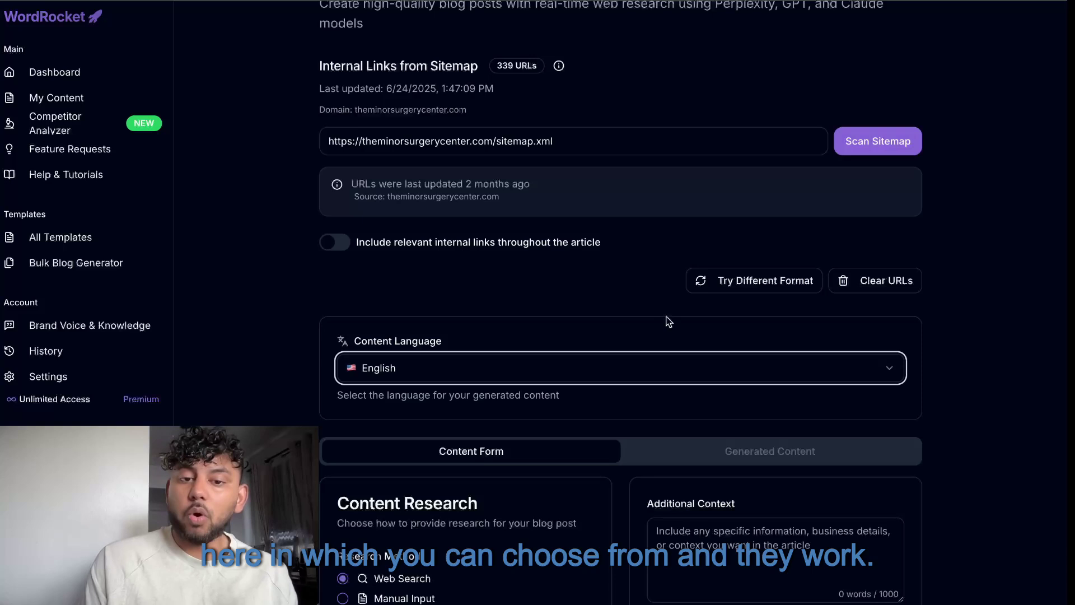
left_click(609, 376)
left_click(814, 388)
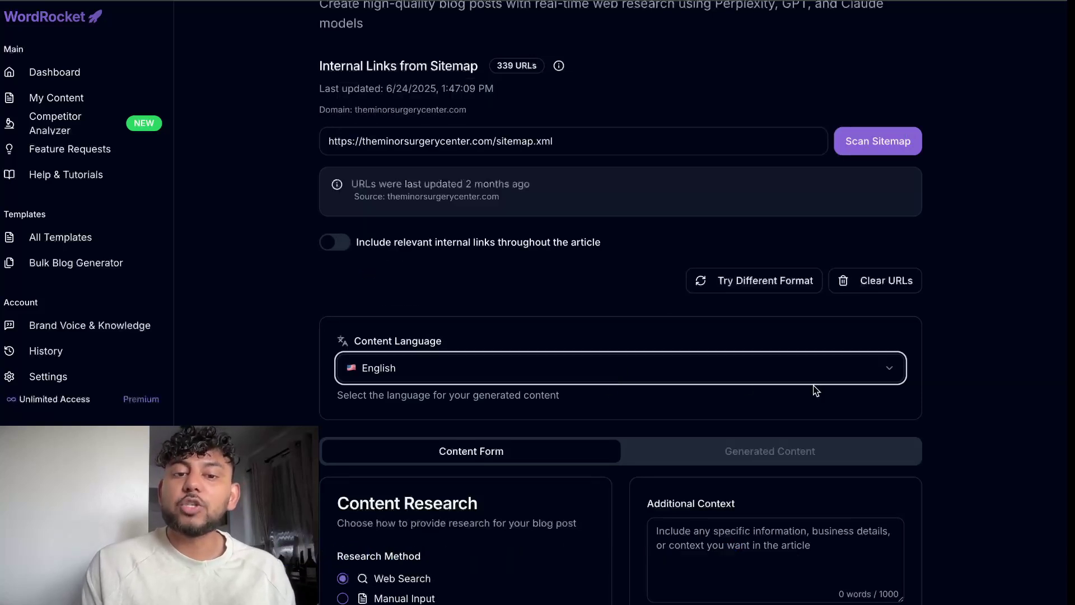
Step: Start generating the AI news blog post
scroll(815, 389, "down", 9)
scroll(815, 371, "down", 6)
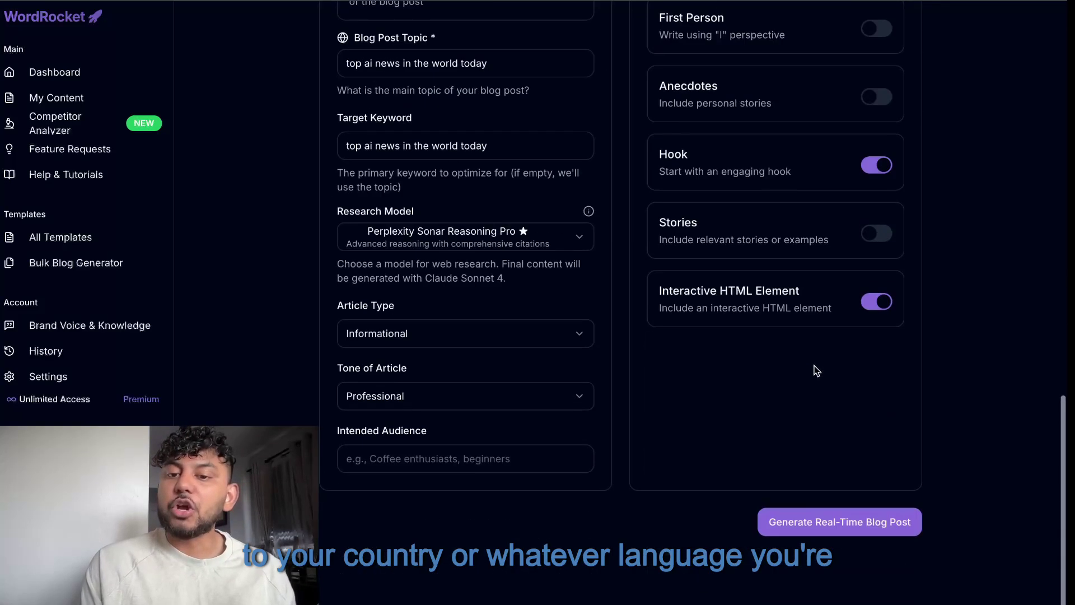
left_click(847, 532)
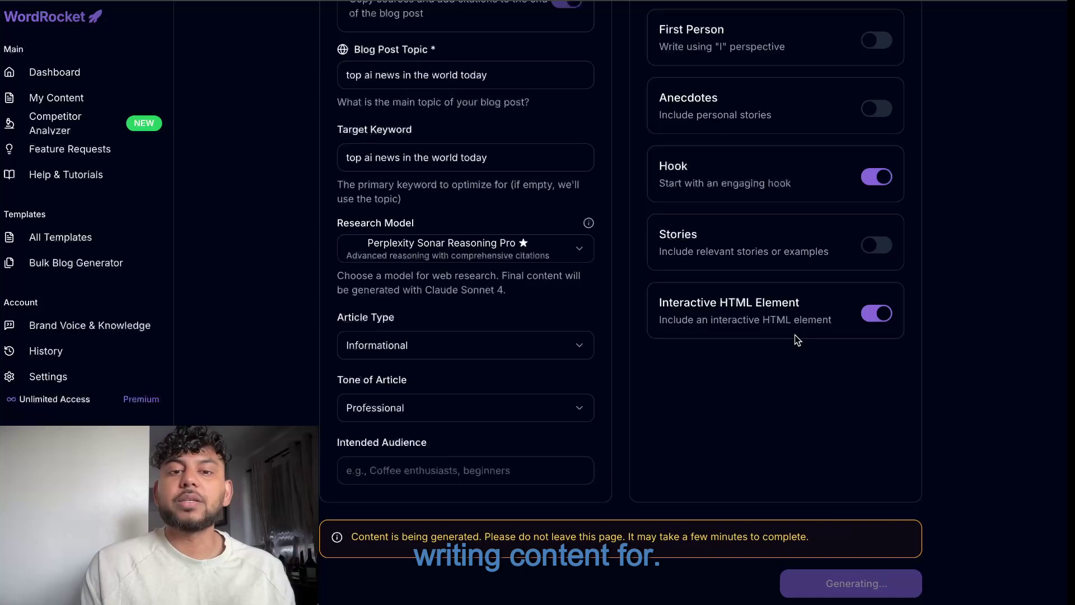
scroll(600, 507, "down", 1)
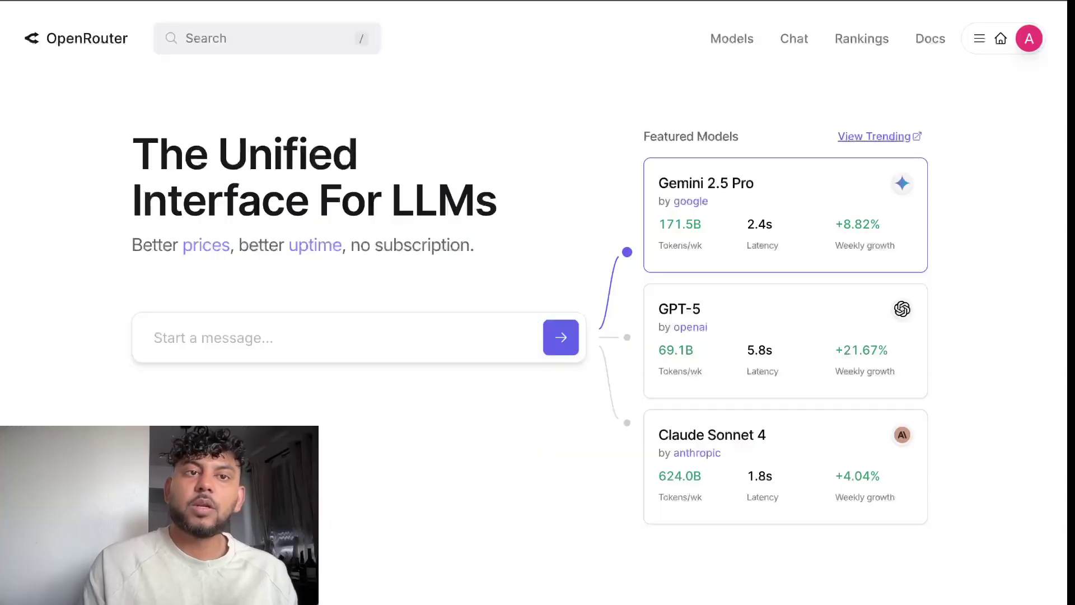
Step: Show OpenRouter's request activity, with the newest Sonar Reasoning Pro call at $0.0126 (74→808 tokens)
left_click(978, 38)
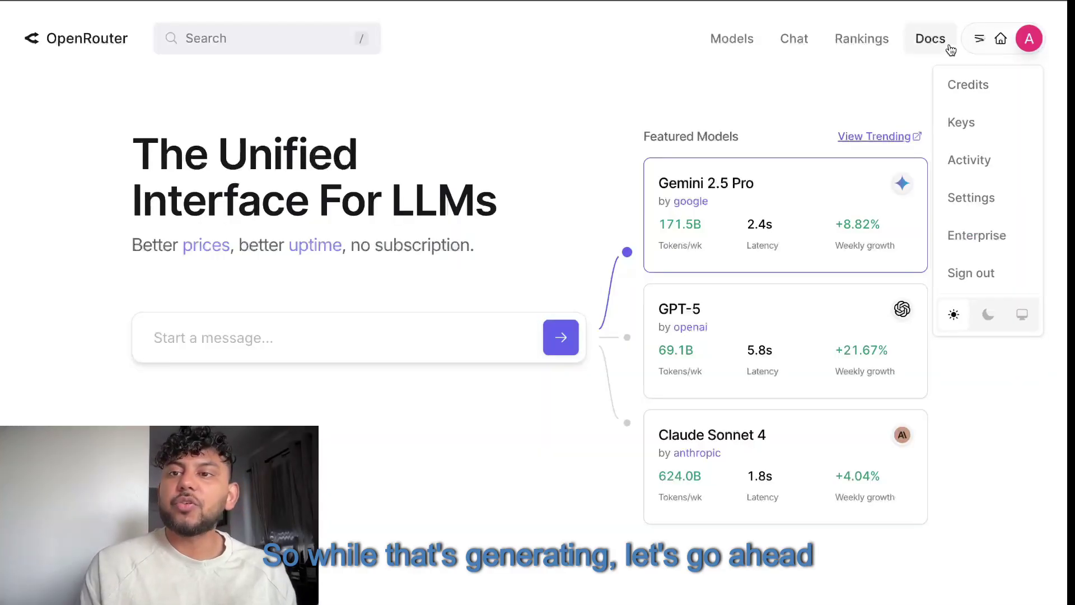
left_click(968, 159)
scroll(720, 201, "down", 6)
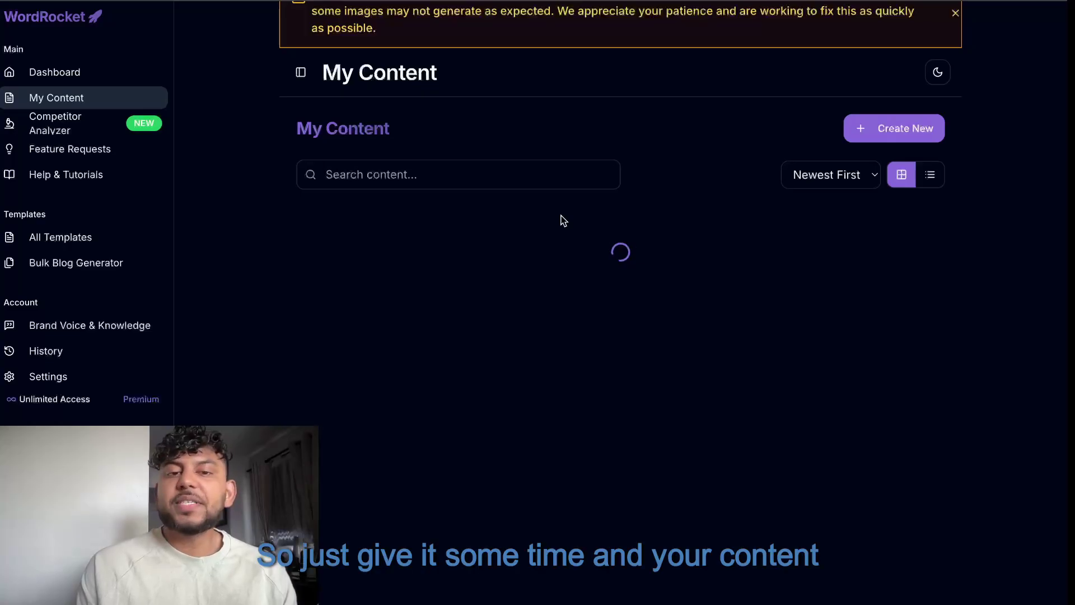
Step: Open the Toronto top news roundup article from WordRocket's My Content
scroll(560, 218, "down", 4)
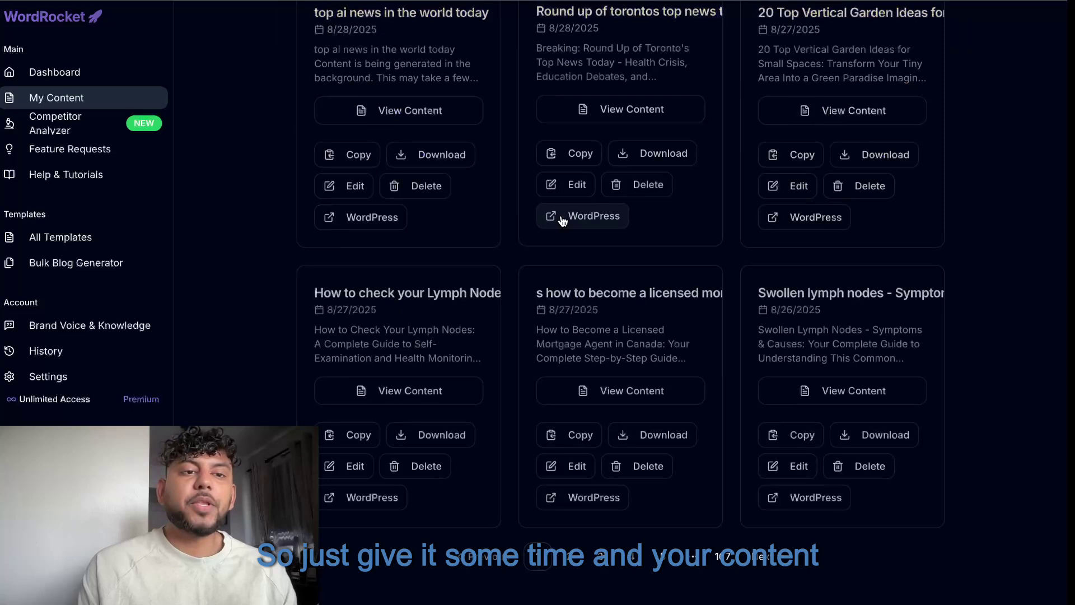
scroll(551, 216, "up", 1)
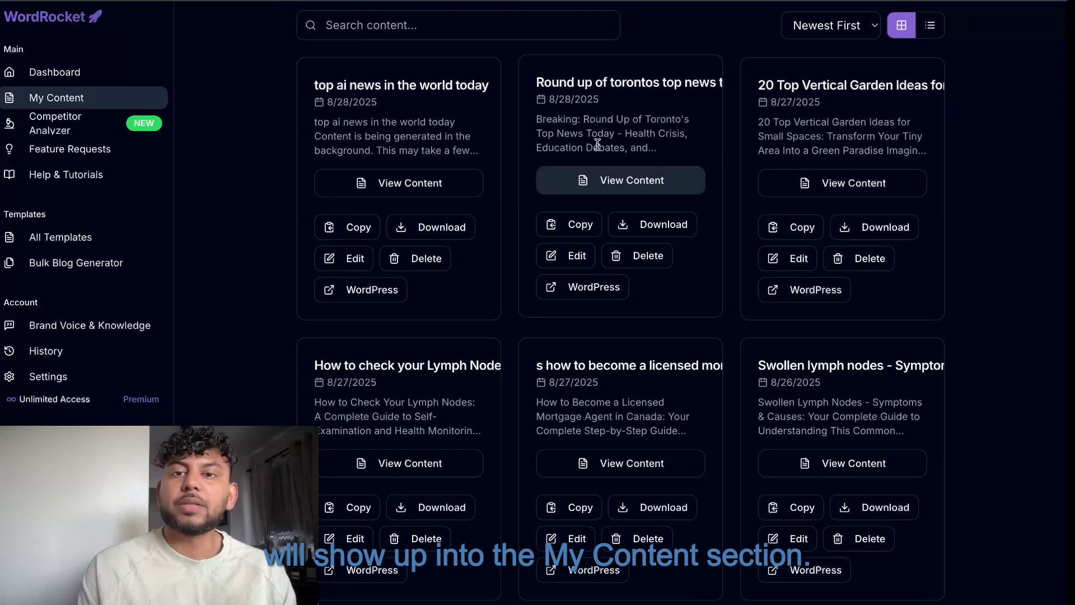
scroll(634, 167, "up", 1)
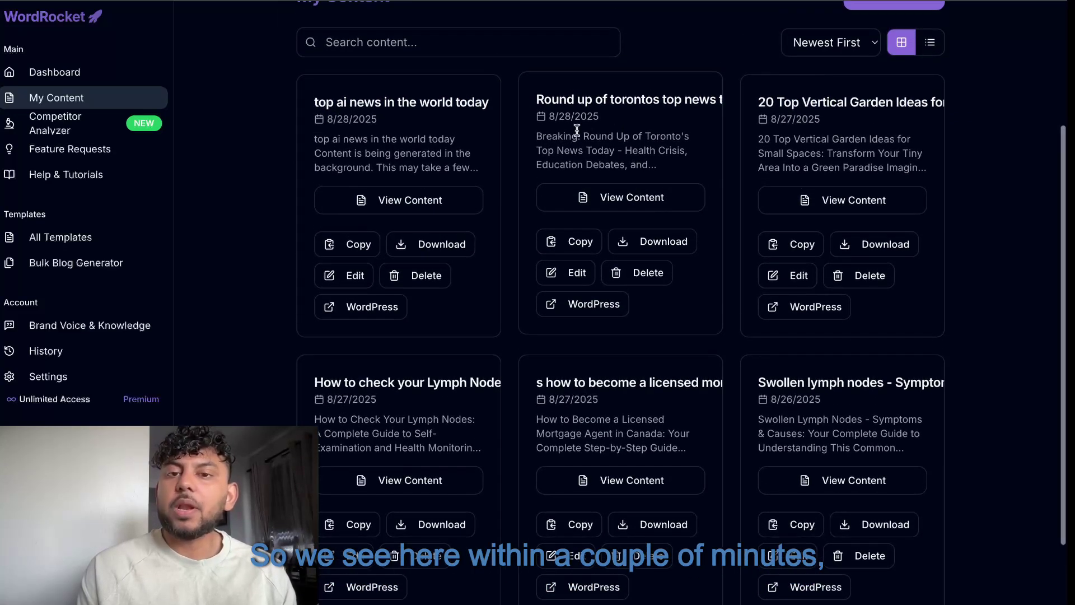
left_click(623, 198)
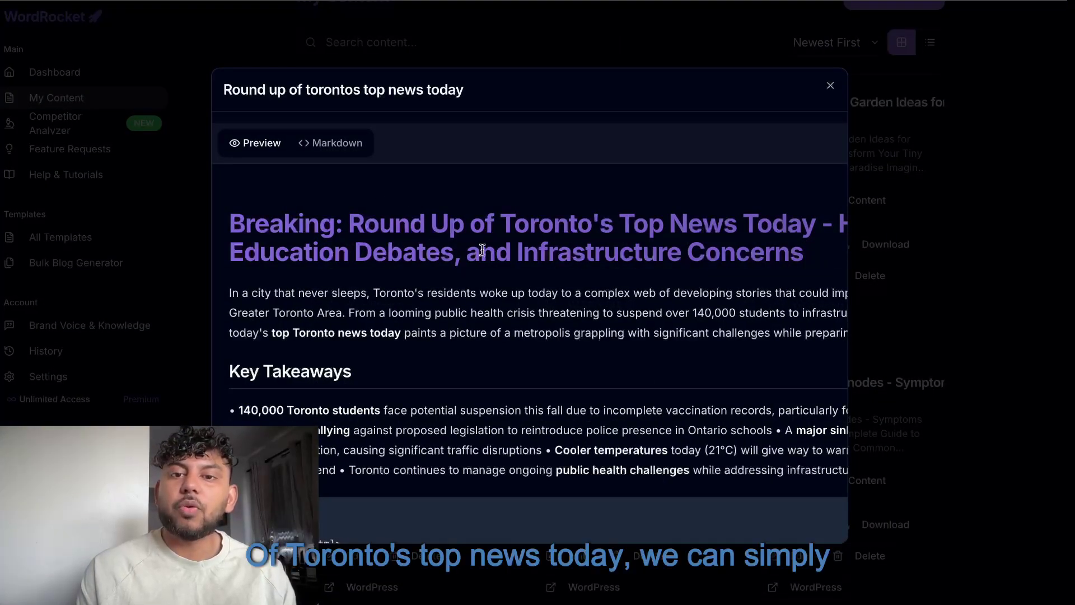
Step: Copy the Toronto roundup's raw Markdown to the clipboard and start a new WordPress post
scroll(475, 255, "down", 1)
left_click(349, 146)
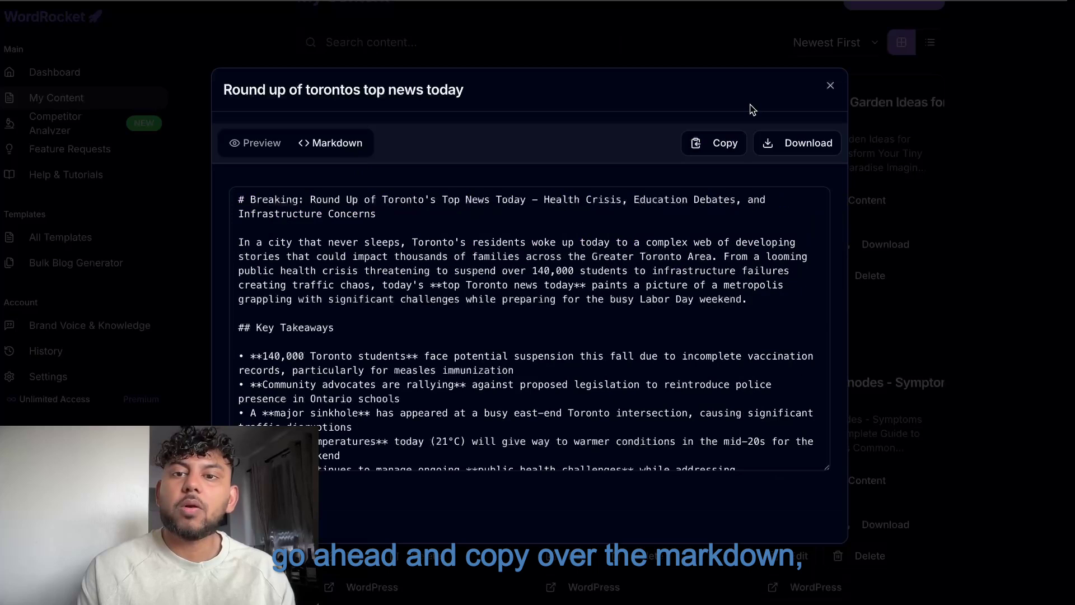
left_click(714, 143)
left_click(288, 147)
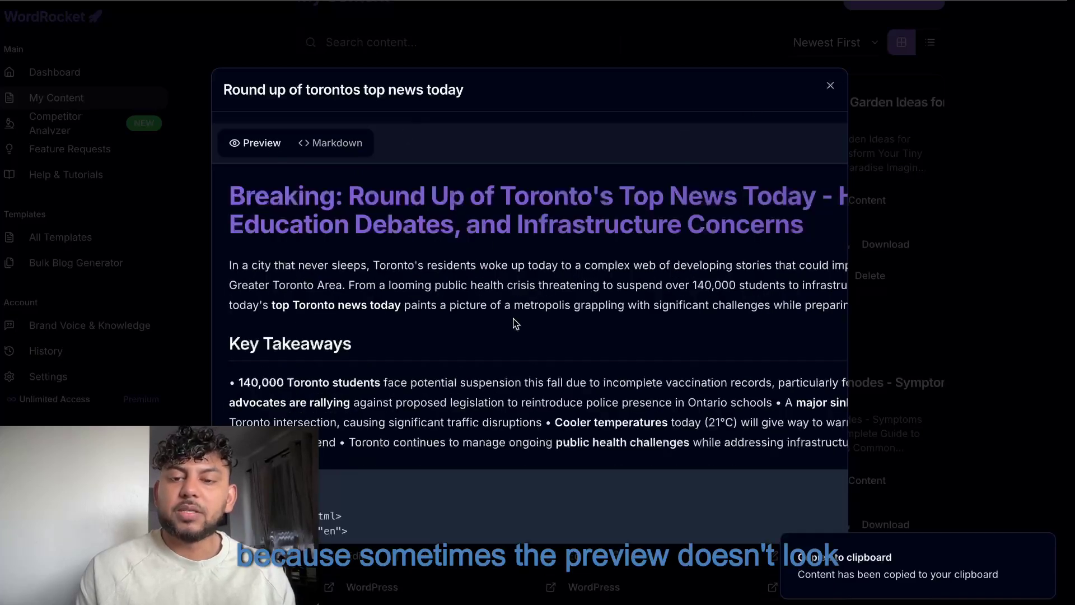
scroll(511, 319, "down", 3)
scroll(514, 318, "up", 3)
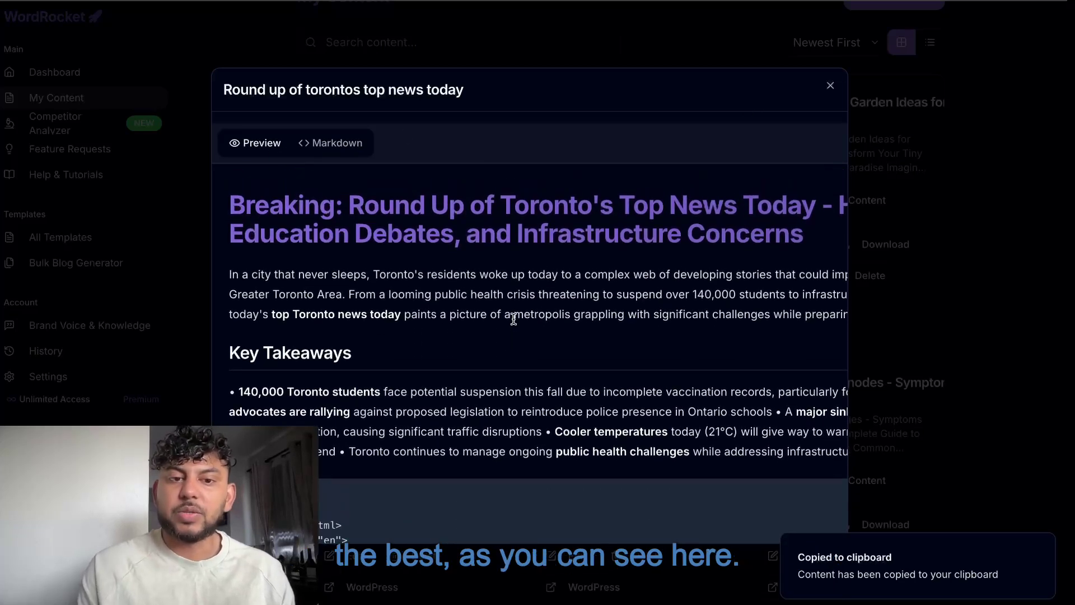
left_click(322, 143)
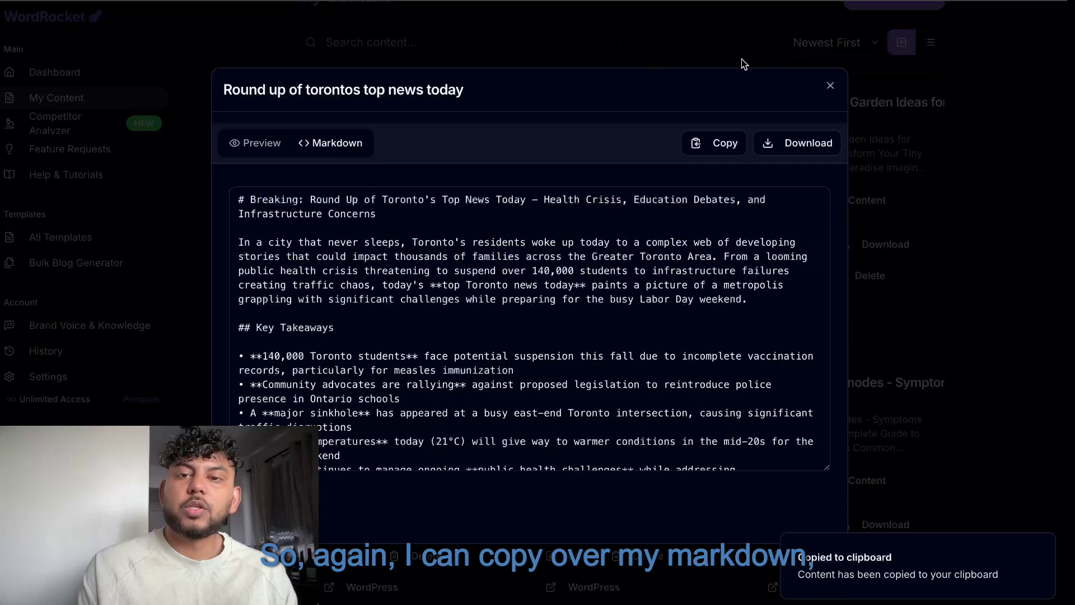
left_click(712, 144)
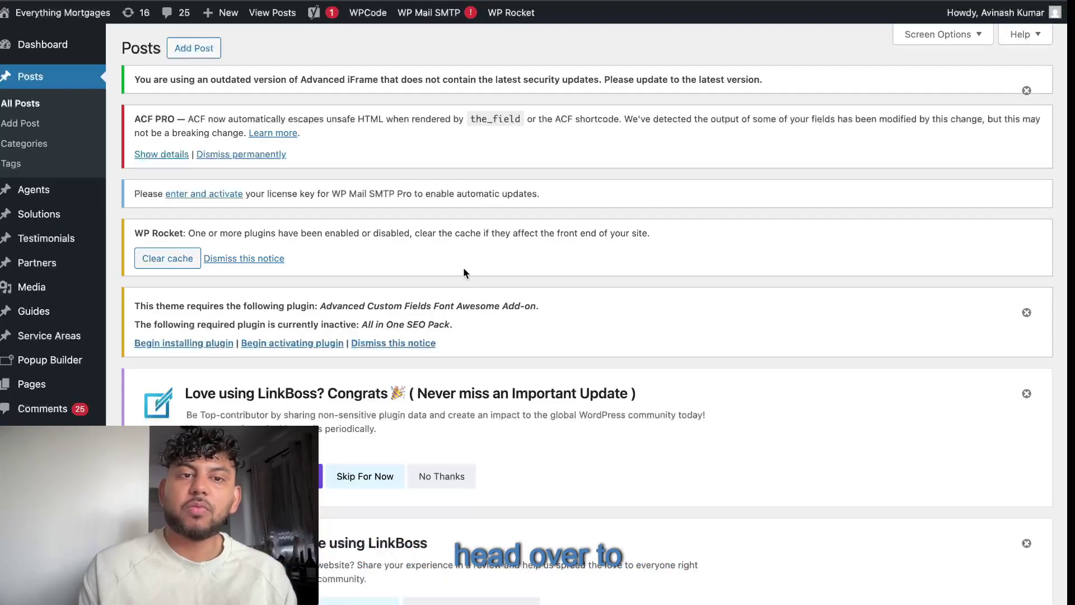
left_click(193, 48)
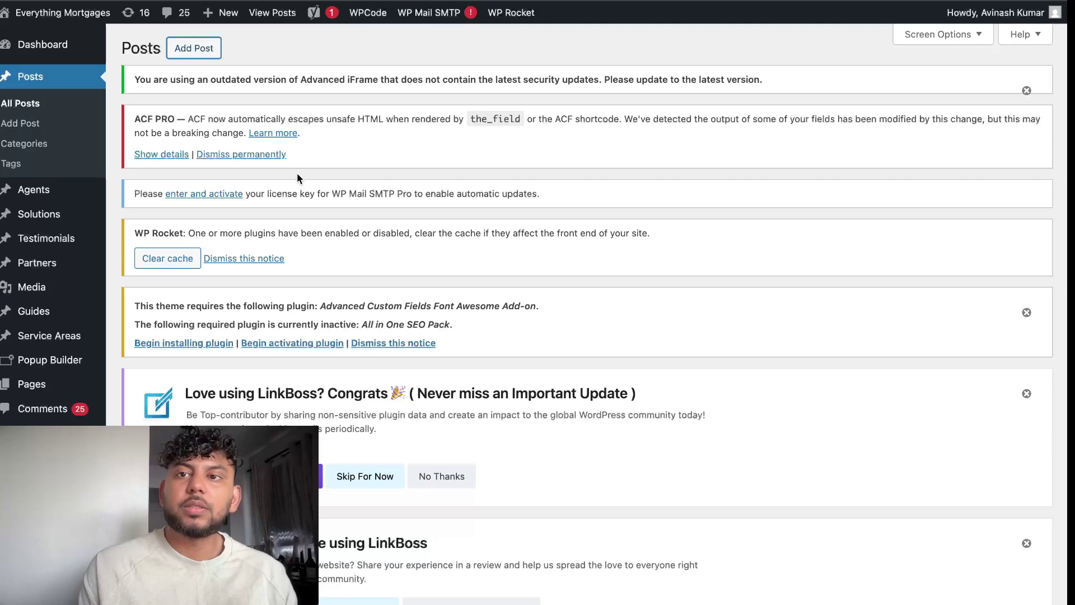
Step: Paste the Toronto roundup into the post and review its headline, intro, Key Takeaways and HTML code
key("super+v")
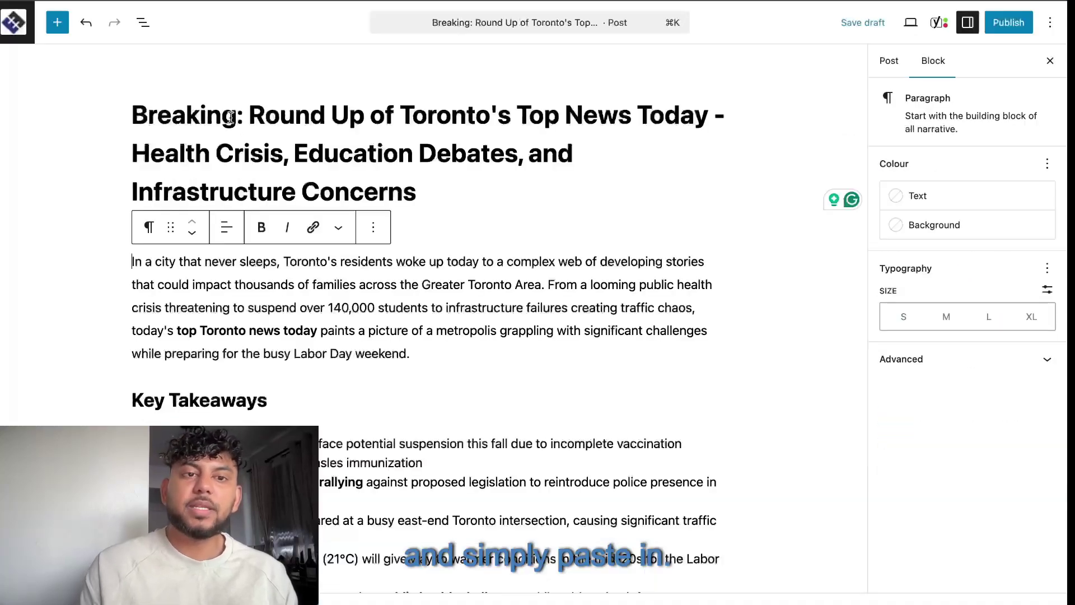
scroll(566, 325, "down", 5)
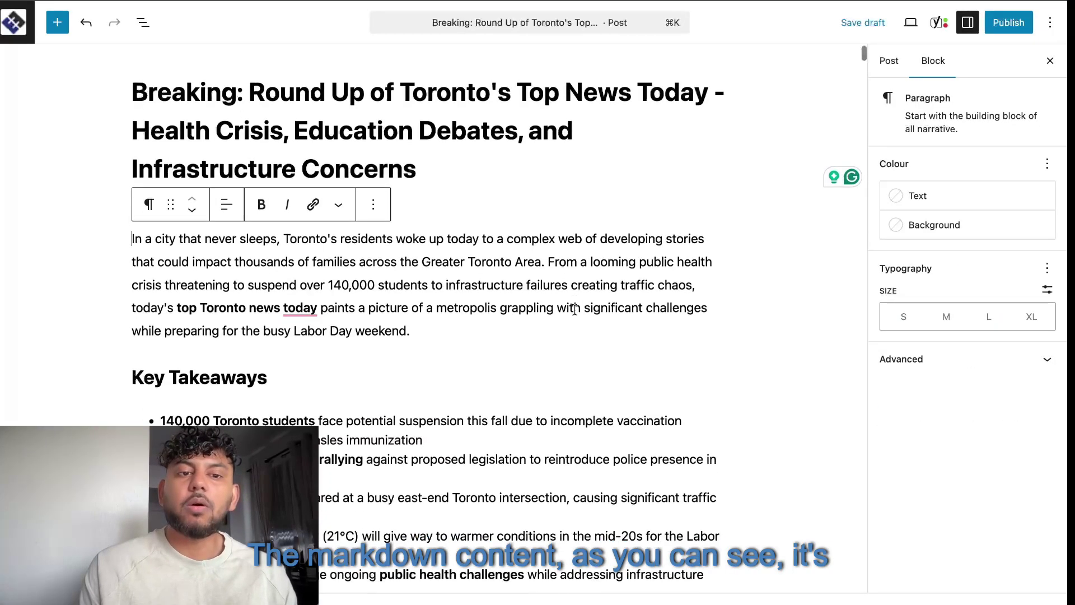
scroll(574, 309, "down", 2)
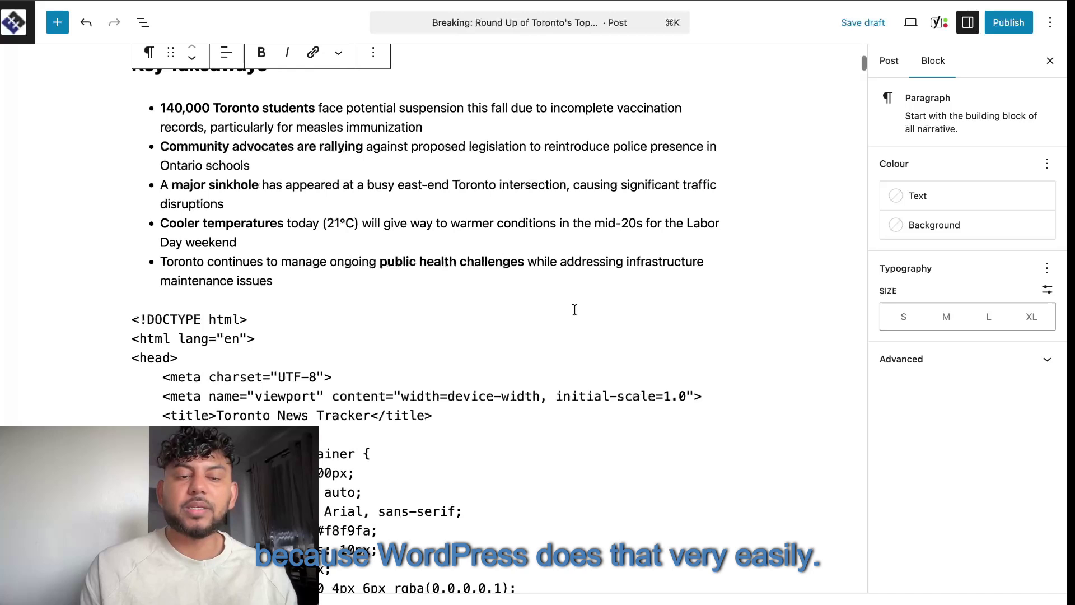
scroll(576, 313, "up", 5)
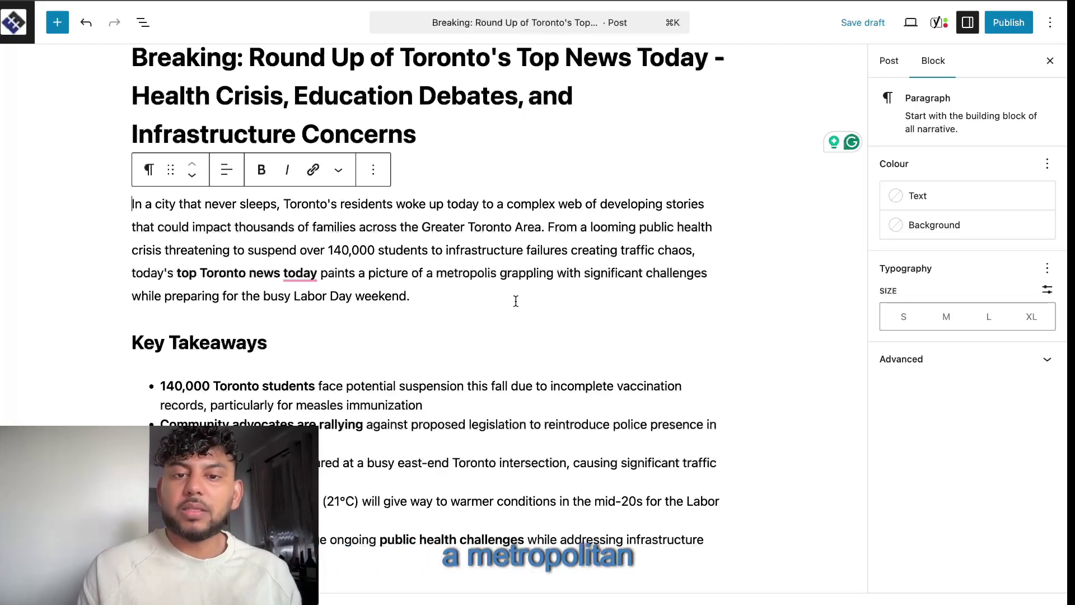
scroll(516, 300, "down", 2)
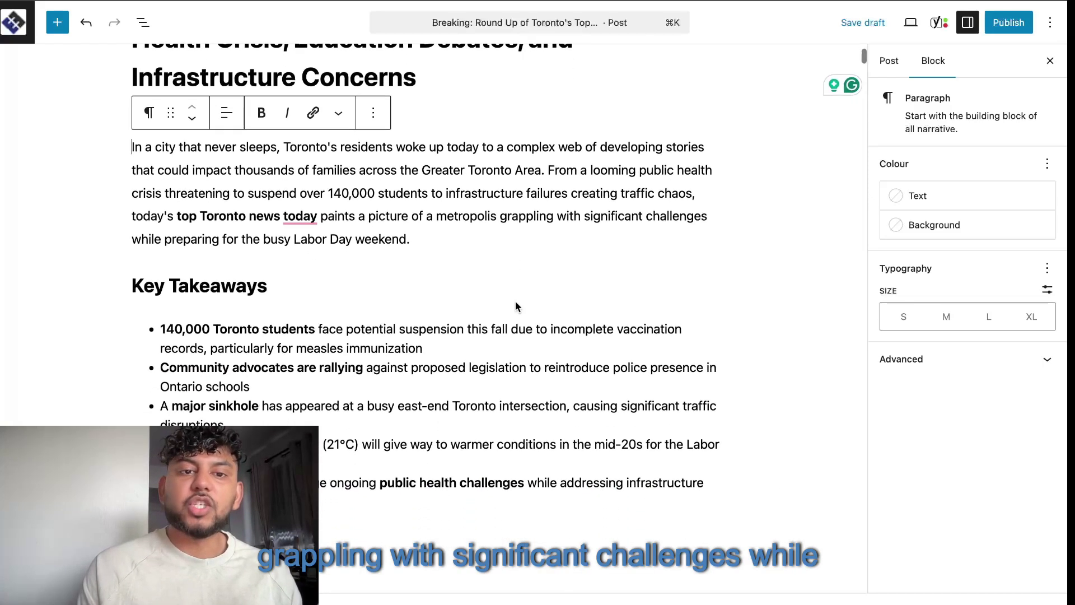
scroll(515, 306, "down", 1)
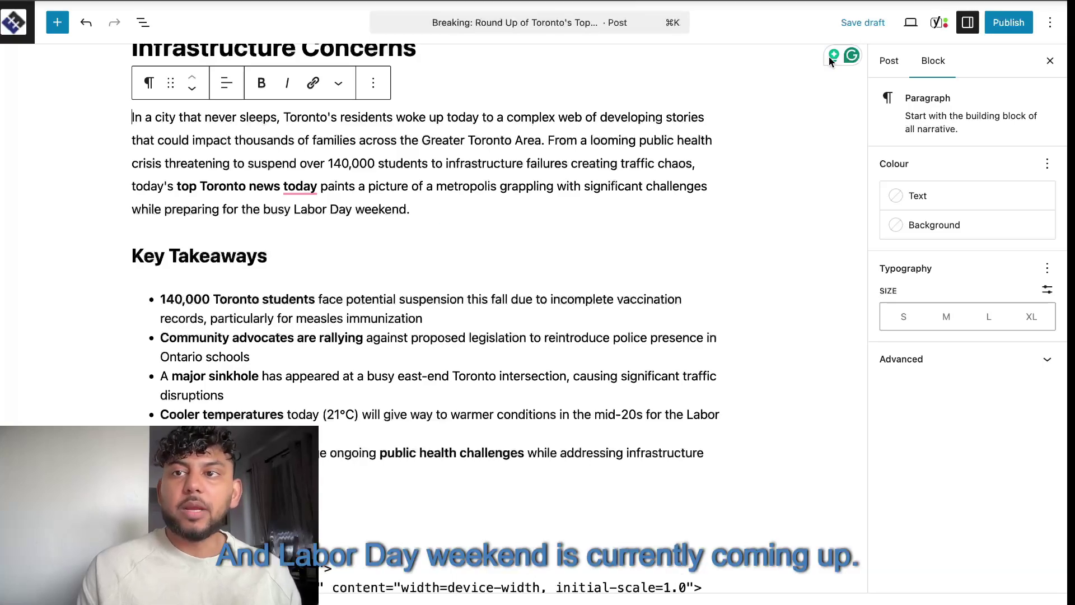
scroll(621, 202, "down", 4)
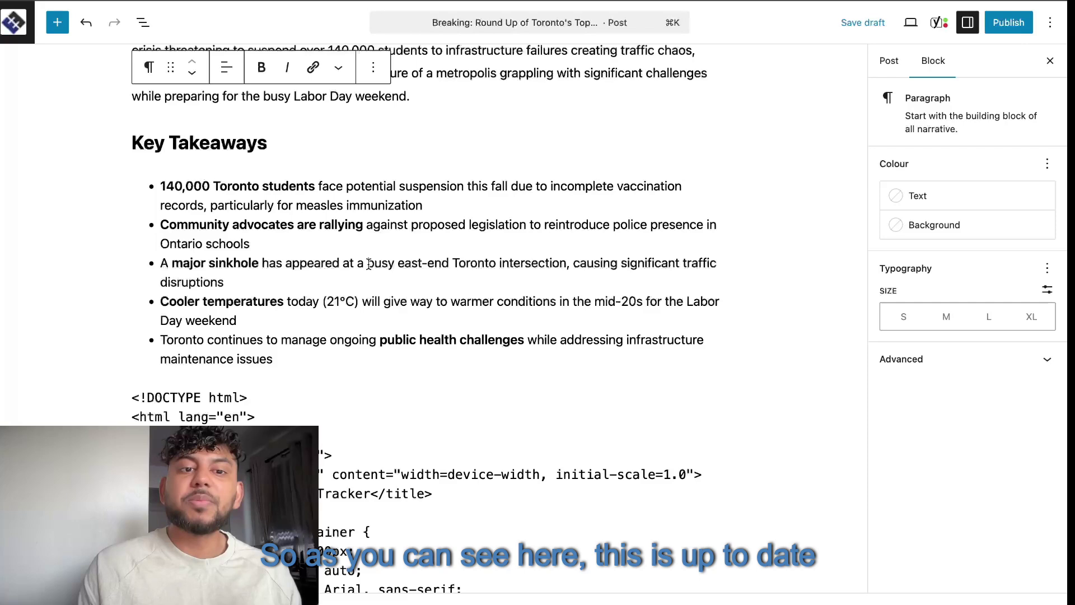
scroll(369, 263, "down", 1)
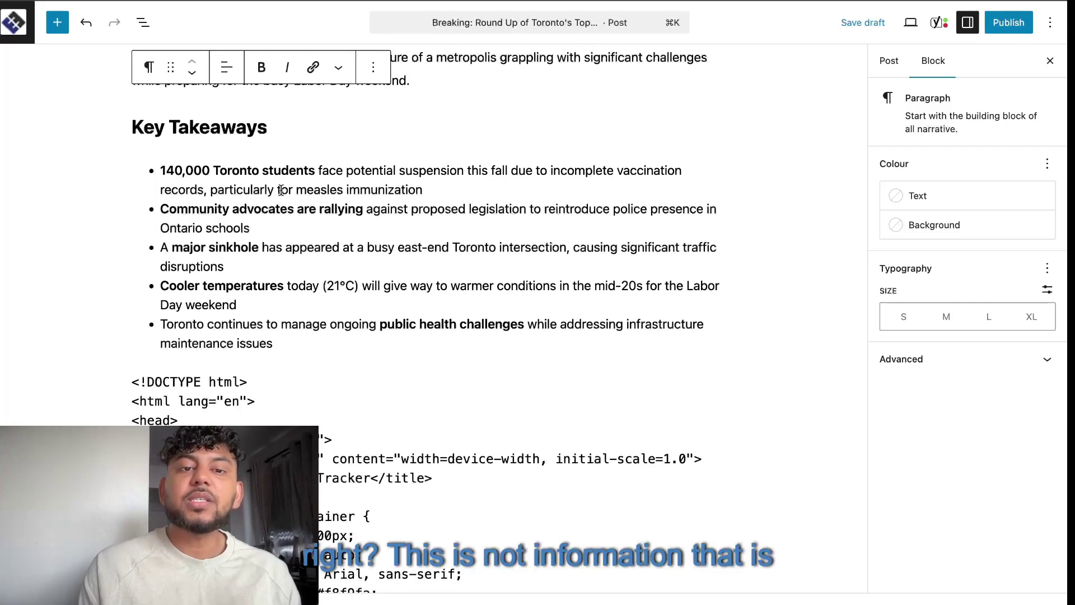
scroll(327, 252, "down", 1)
scroll(328, 250, "down", 1)
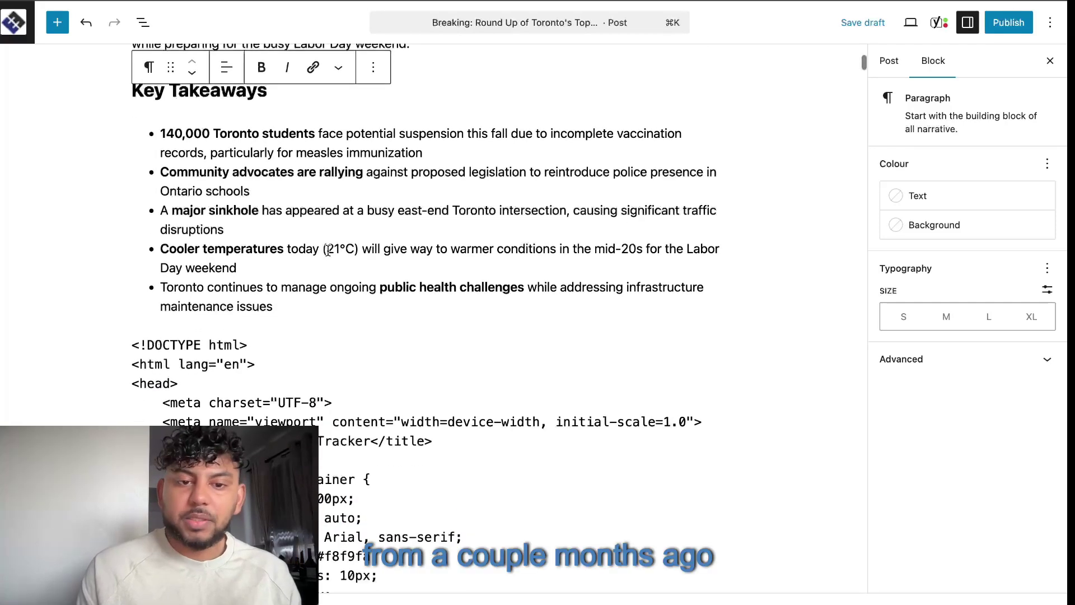
scroll(327, 250, "down", 20)
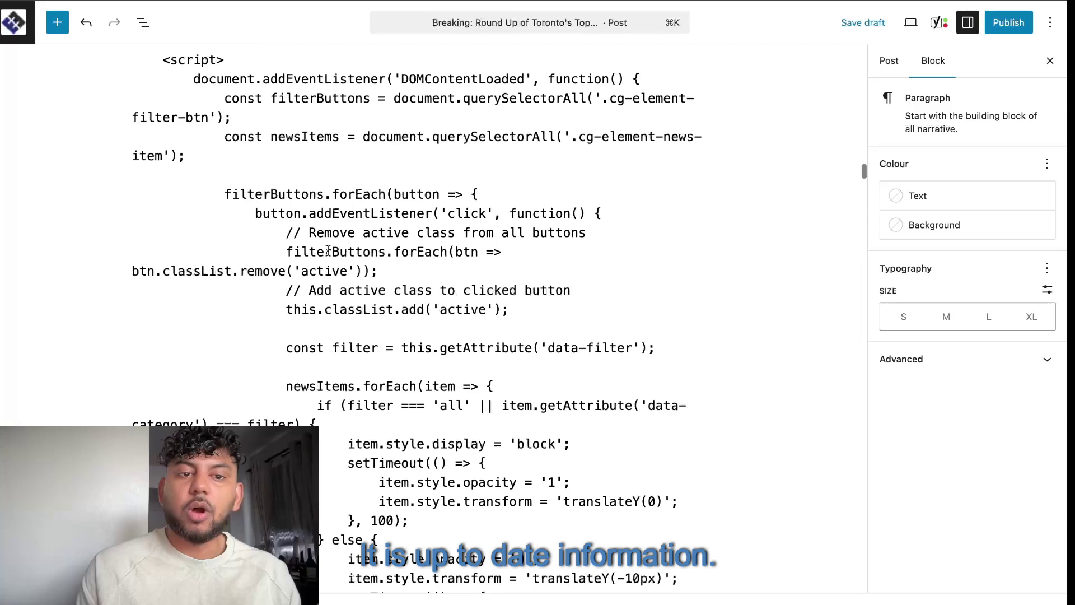
scroll(327, 251, "down", 15)
scroll(332, 149, "up", 5)
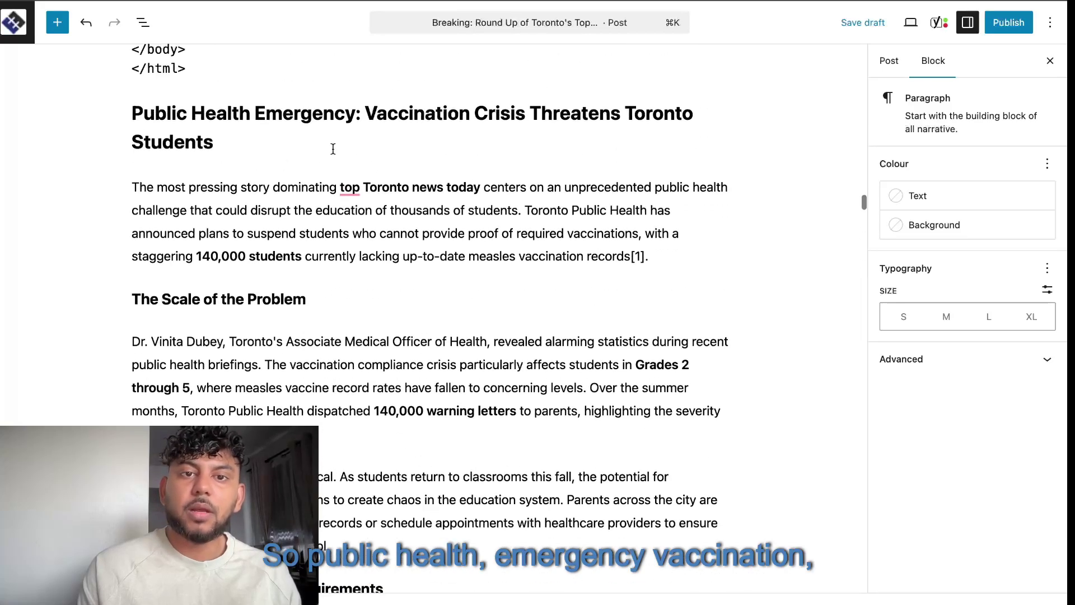
scroll(392, 182, "down", 10)
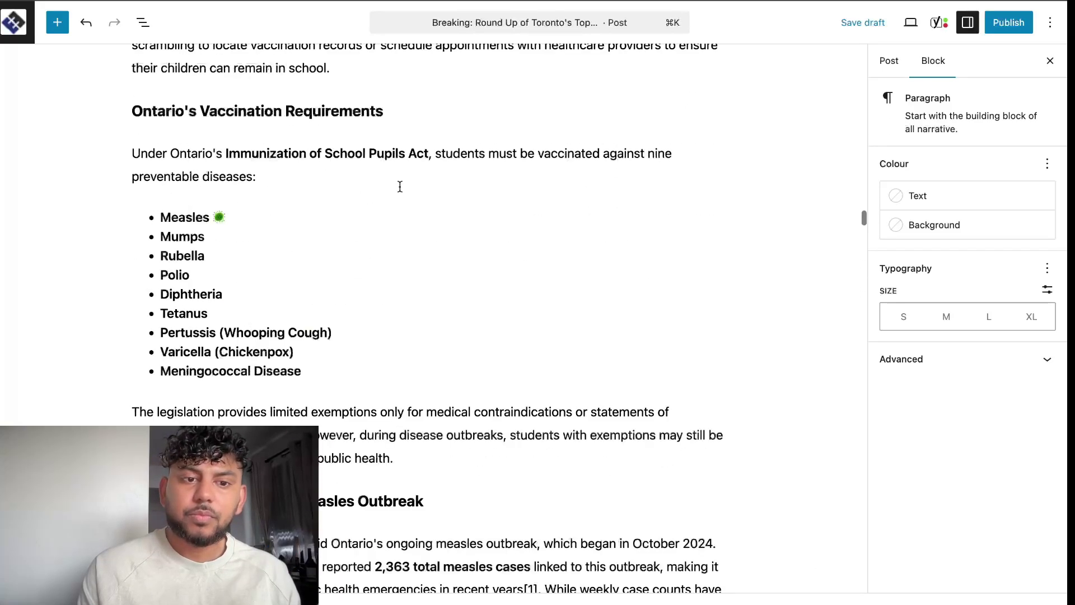
scroll(313, 205, "down", 20)
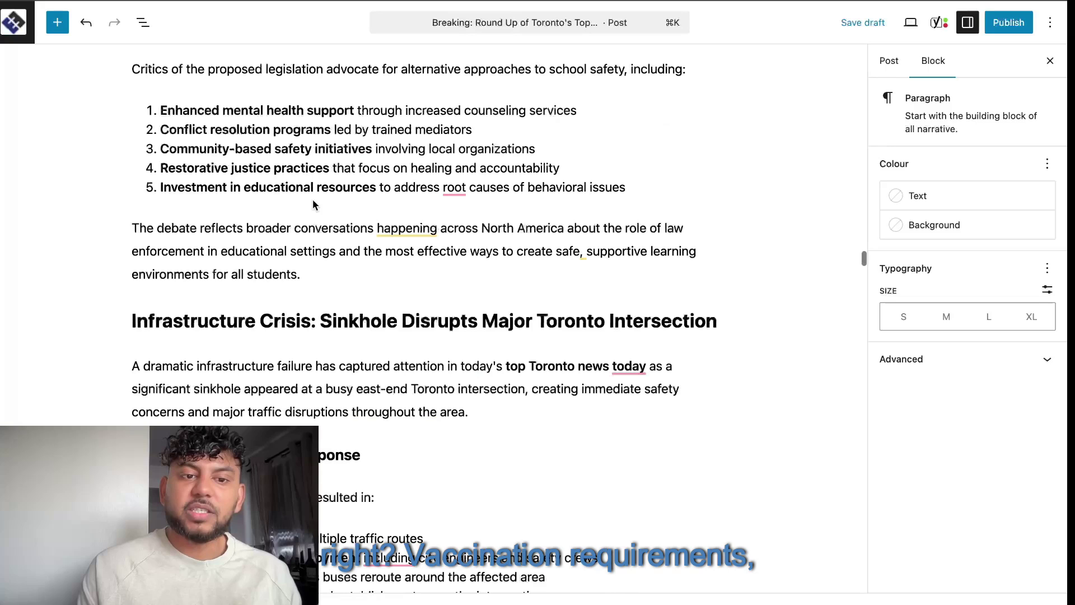
scroll(317, 224, "down", 2)
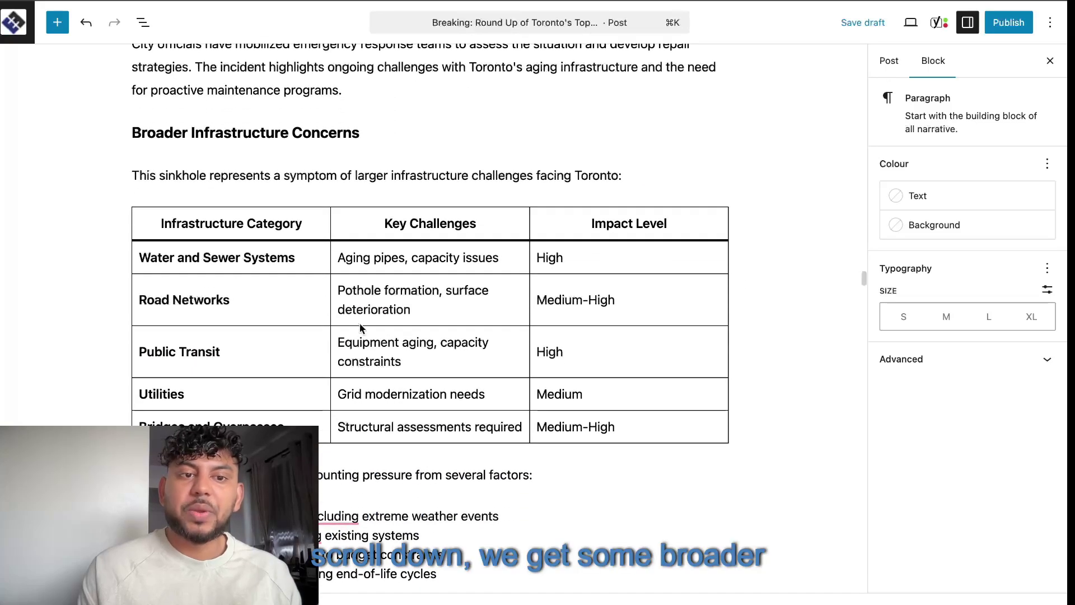
scroll(397, 217, "down", 15)
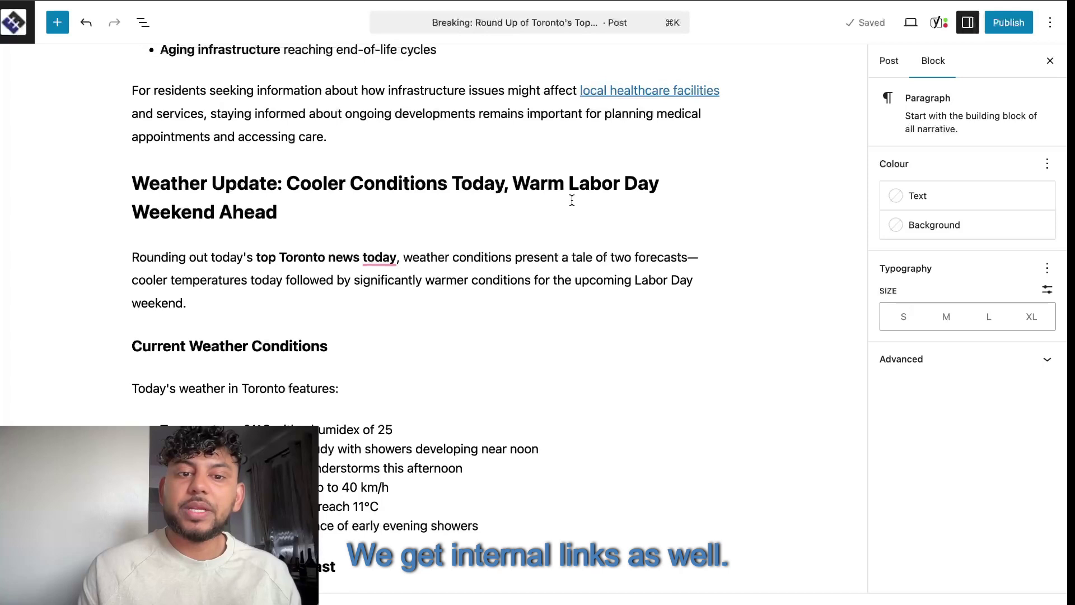
scroll(572, 199, "down", 12)
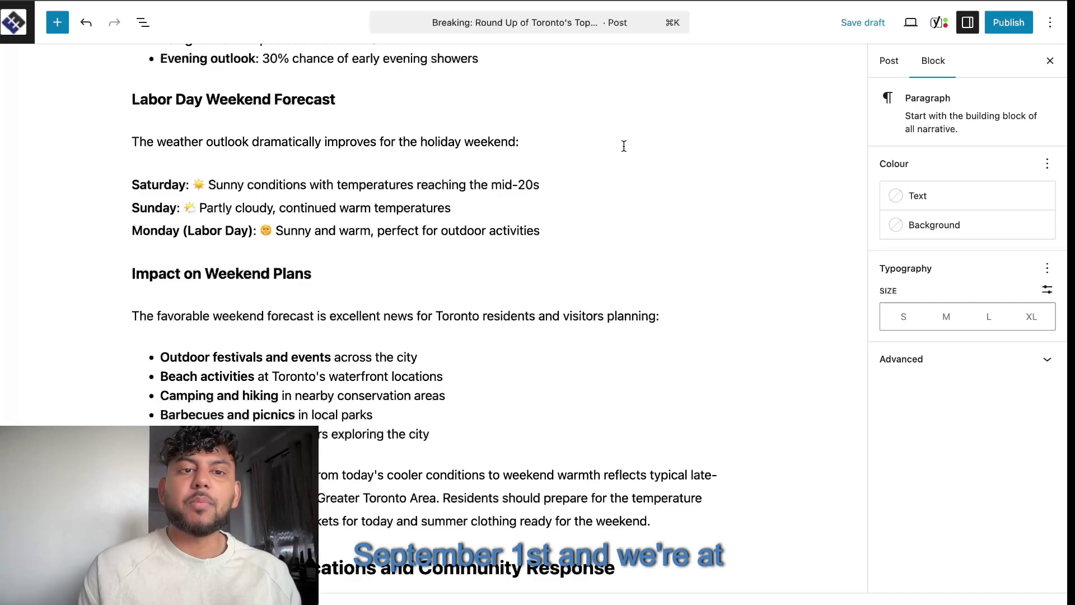
scroll(557, 160, "down", 10)
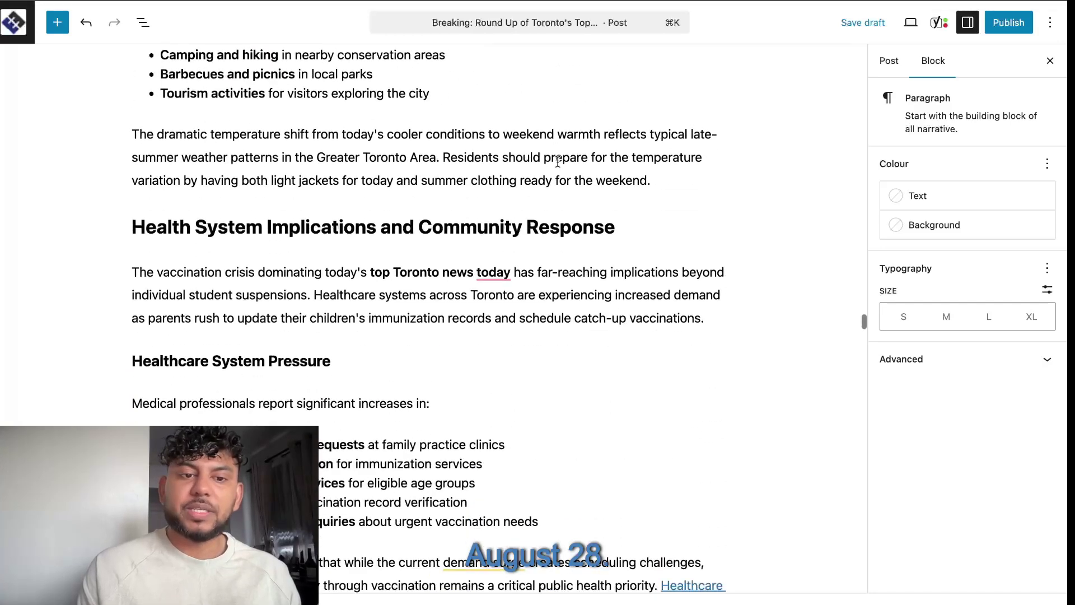
scroll(557, 161, "down", 20)
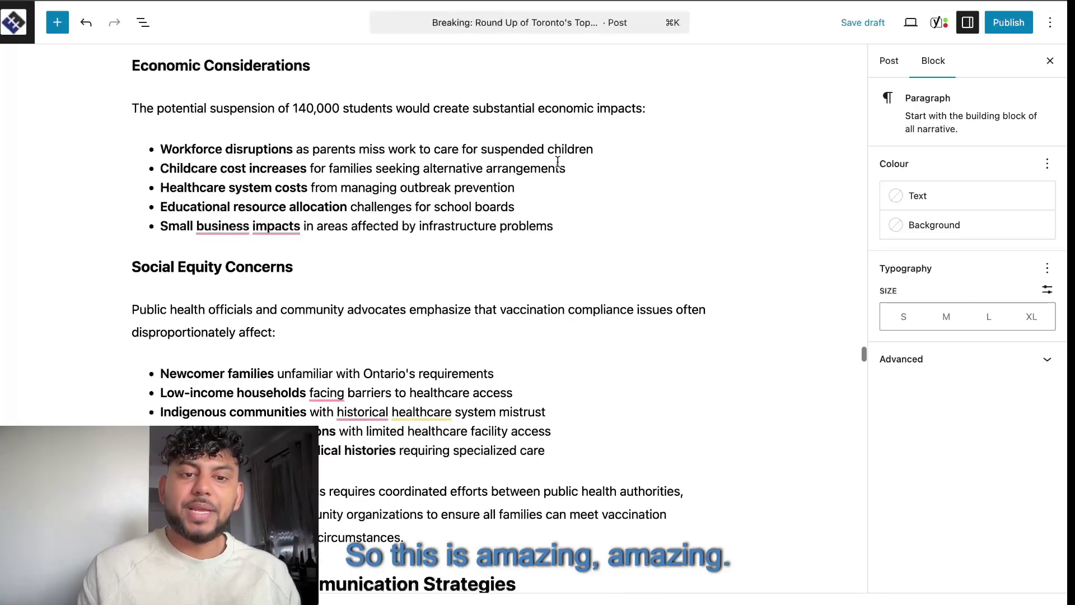
scroll(557, 161, "down", 20)
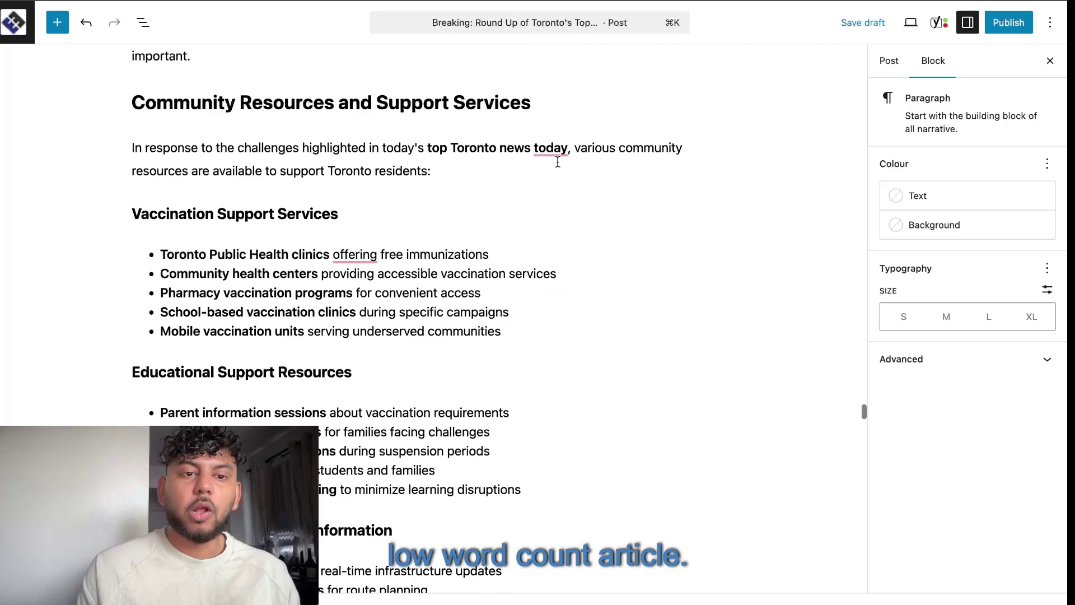
scroll(557, 161, "down", 20)
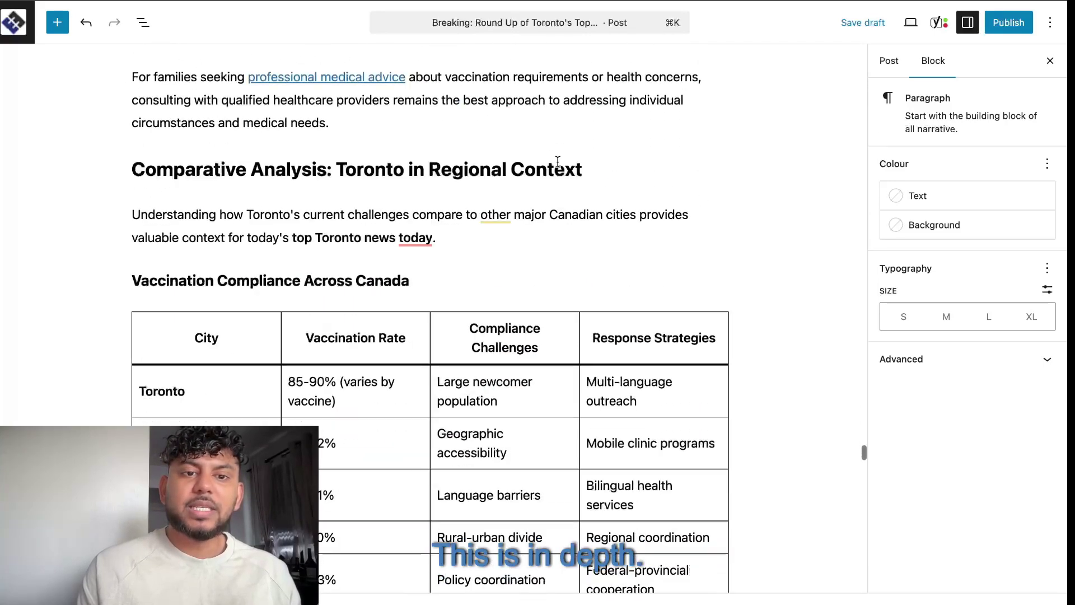
scroll(402, 179, "down", 20)
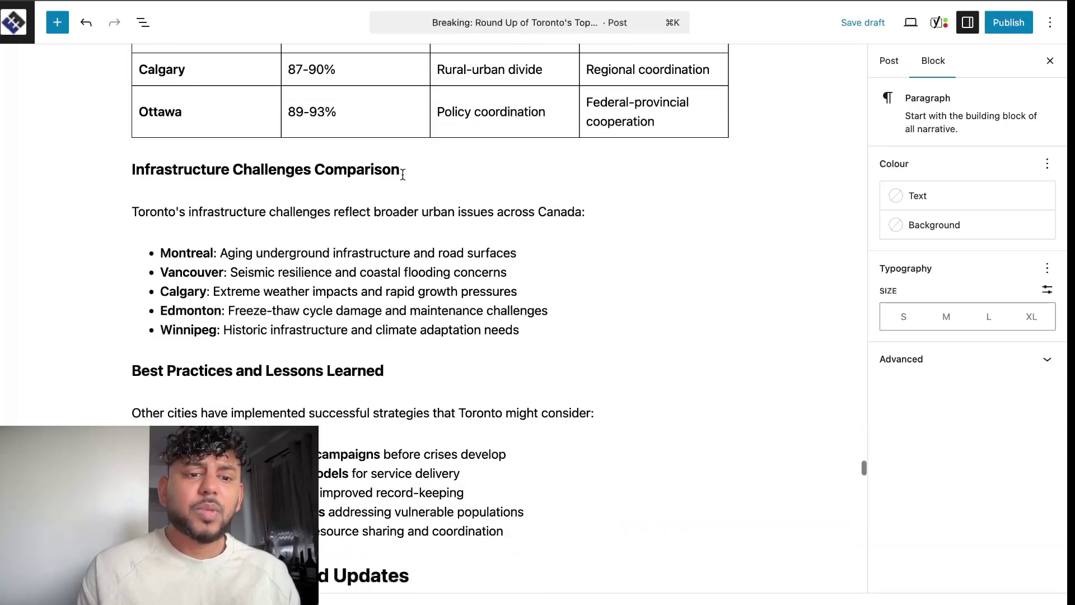
scroll(403, 175, "down", 15)
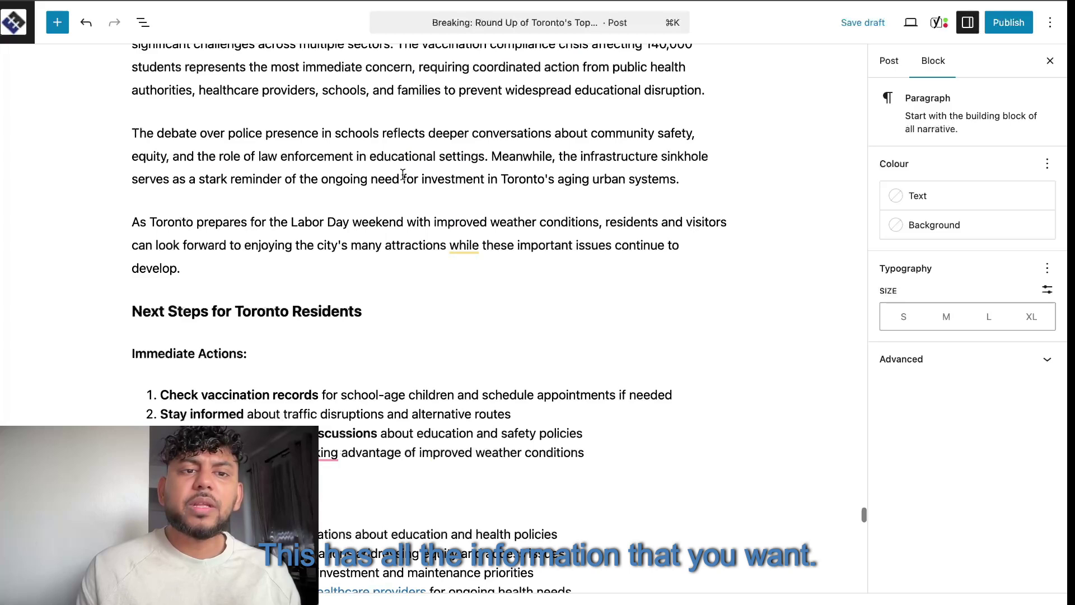
scroll(416, 191, "down", 6)
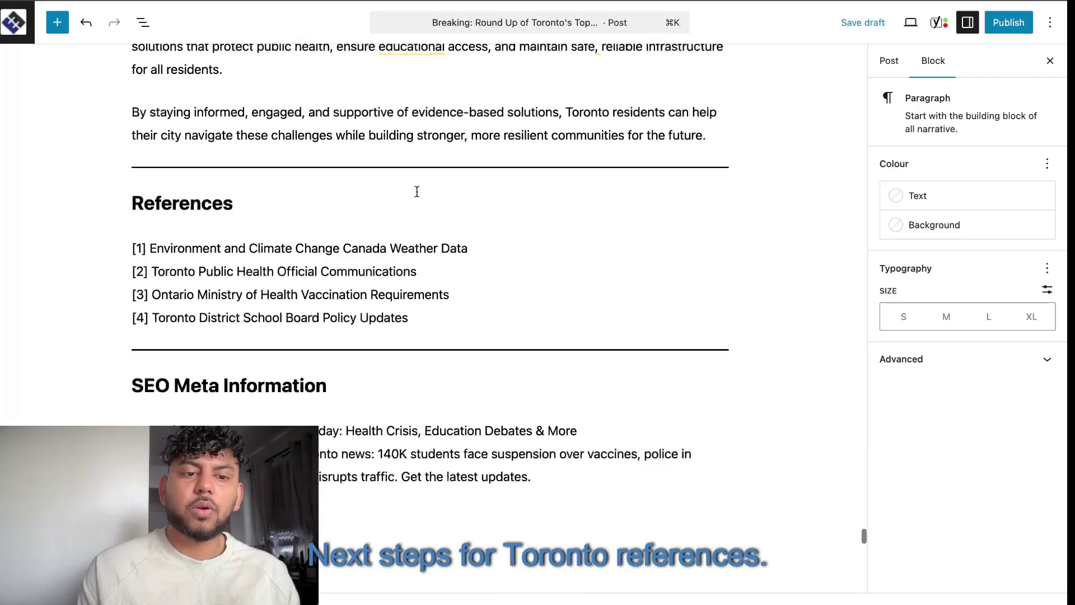
scroll(347, 303, "down", 3)
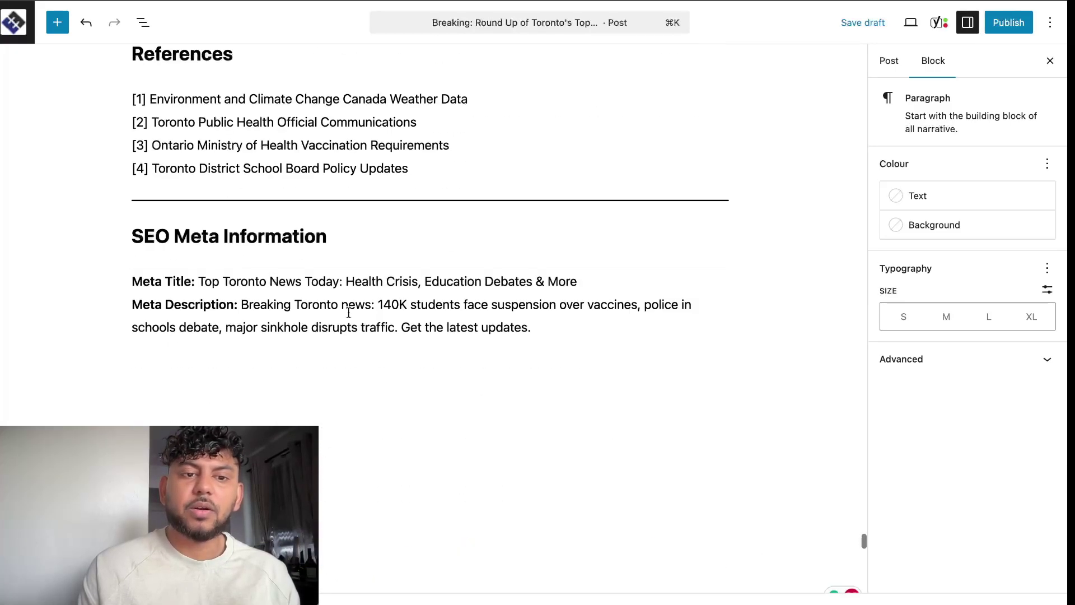
scroll(430, 303, "up", 20)
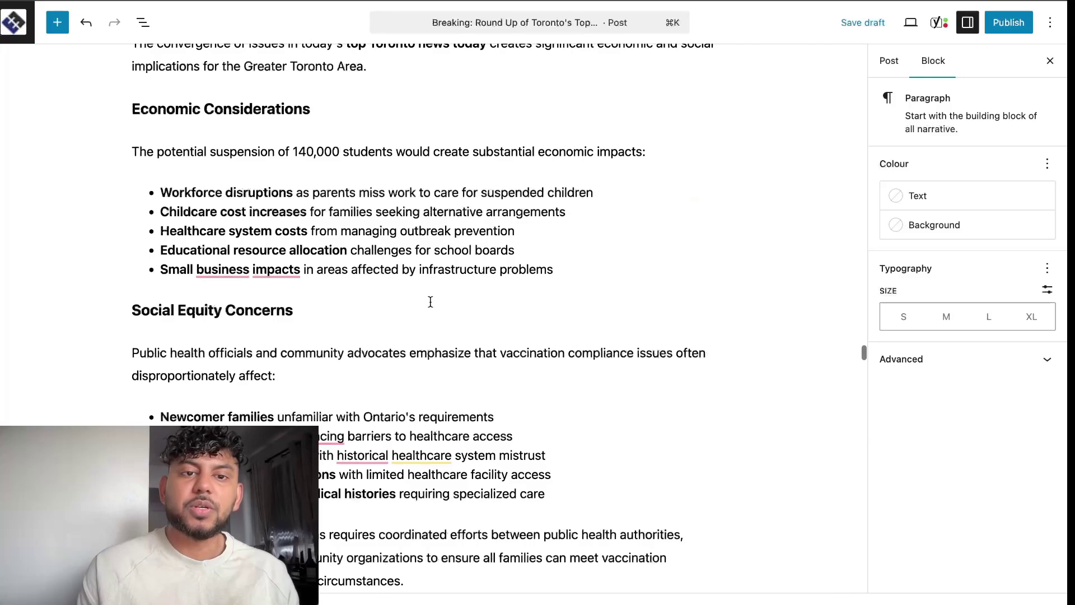
scroll(430, 303, "up", 20)
scroll(430, 302, "down", 8)
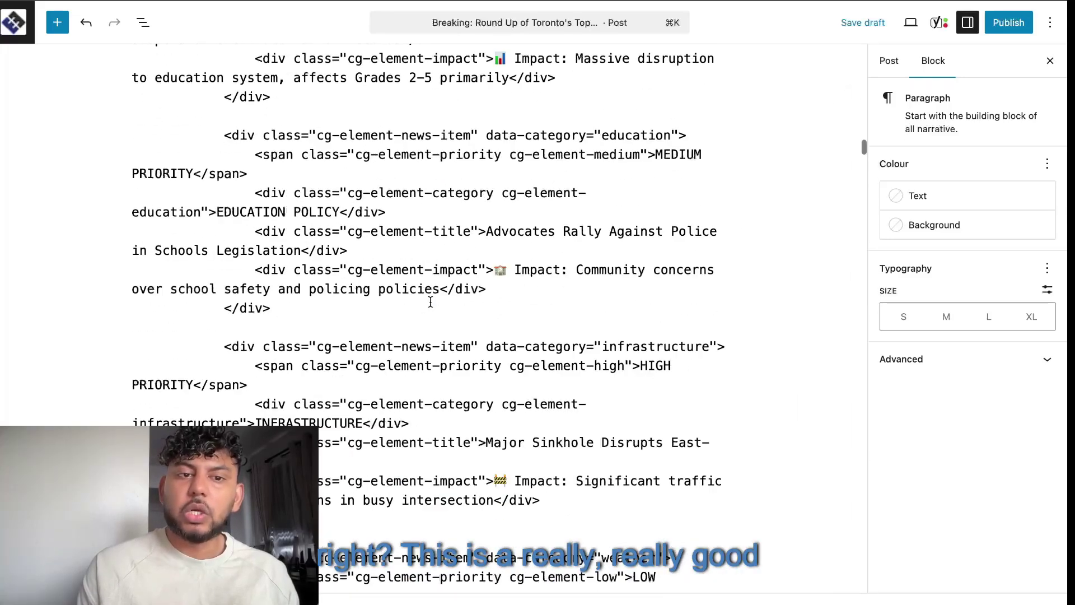
scroll(431, 306, "down", 10)
scroll(432, 301, "up", 3)
scroll(134, 158, "down", 1)
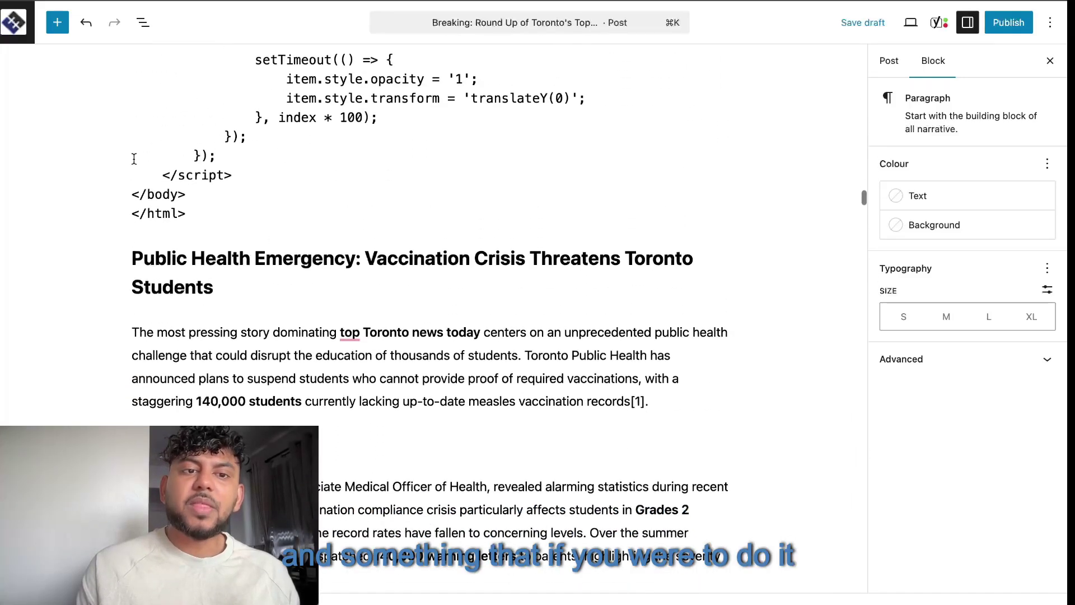
Step: Select and delete all the pasted tracker HTML in the code block, then delete the bullet list
left_click_drag(189, 213, 196, 207)
scroll(194, 210, "down", 2)
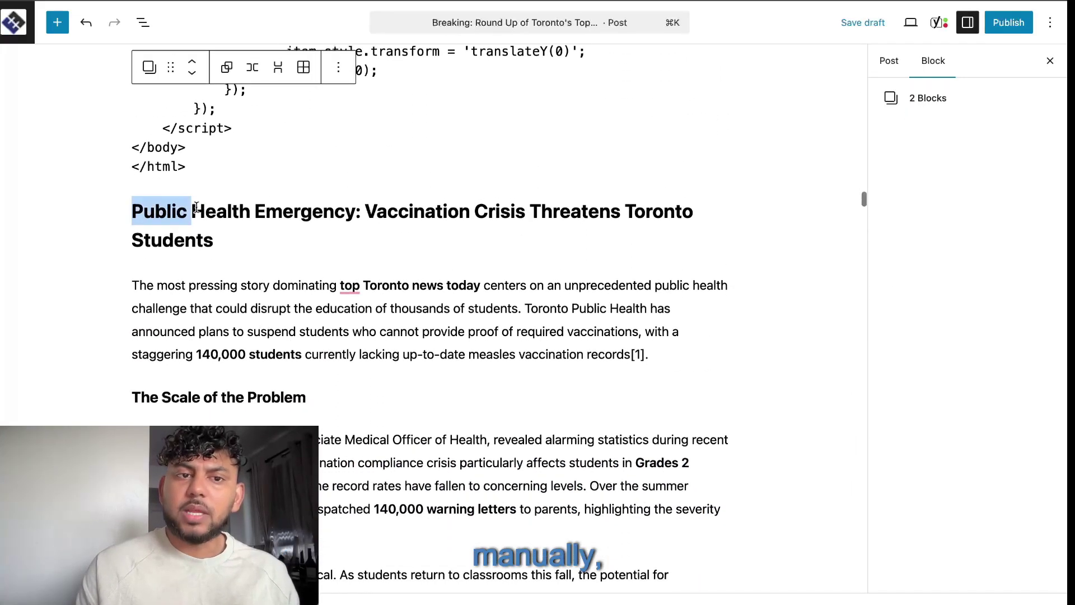
left_click(198, 170)
scroll(205, 175, "up", 8)
scroll(205, 176, "down", 5)
scroll(207, 369, "up", 1)
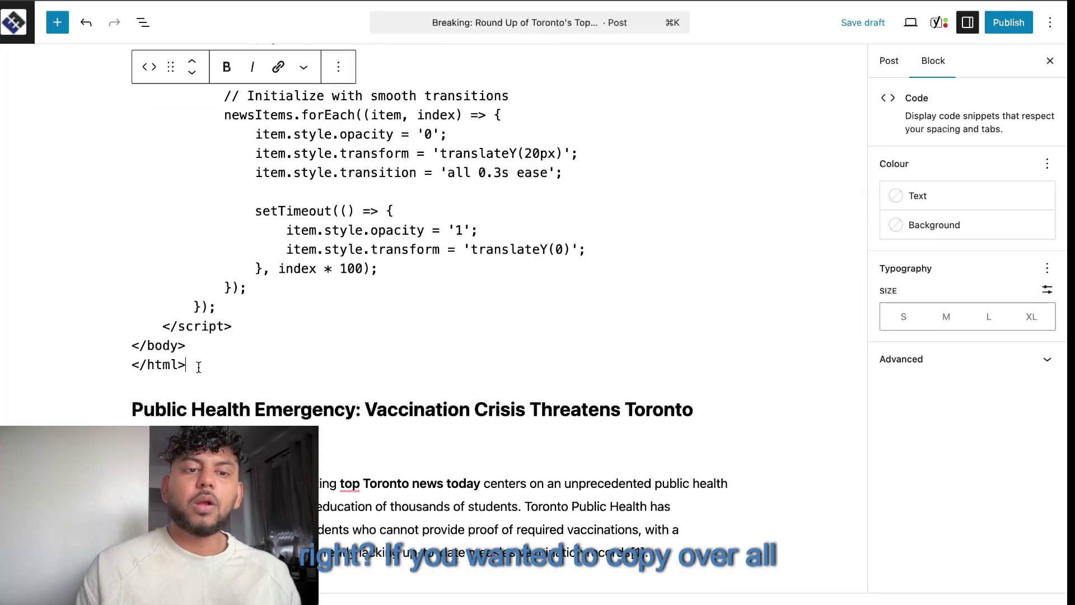
scroll(204, 252, "up", 10)
left_click_drag(199, 366, 206, 249)
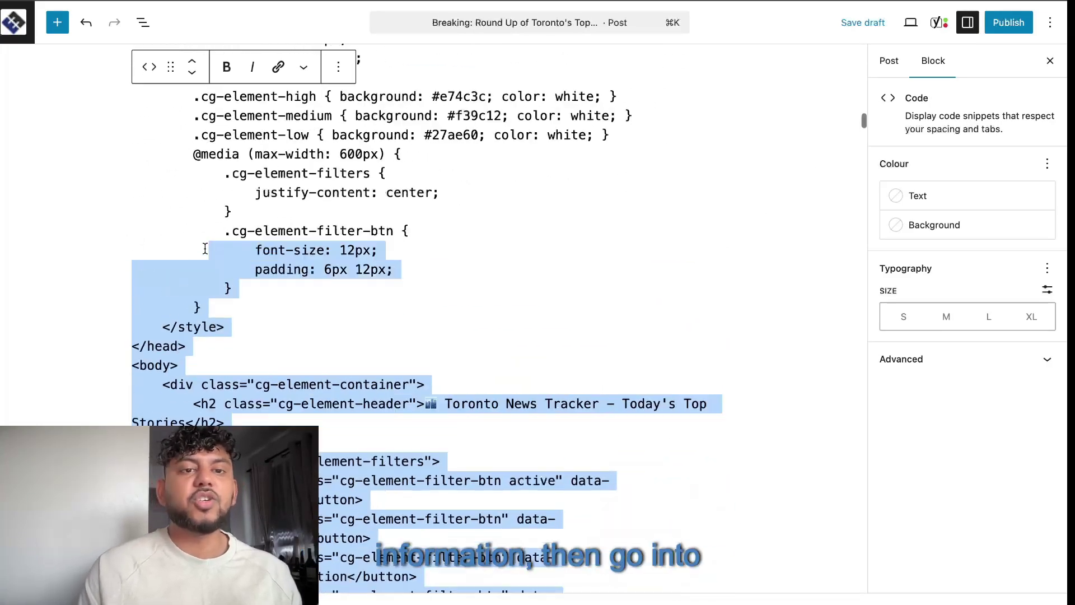
left_click_drag(205, 249, 133, 176)
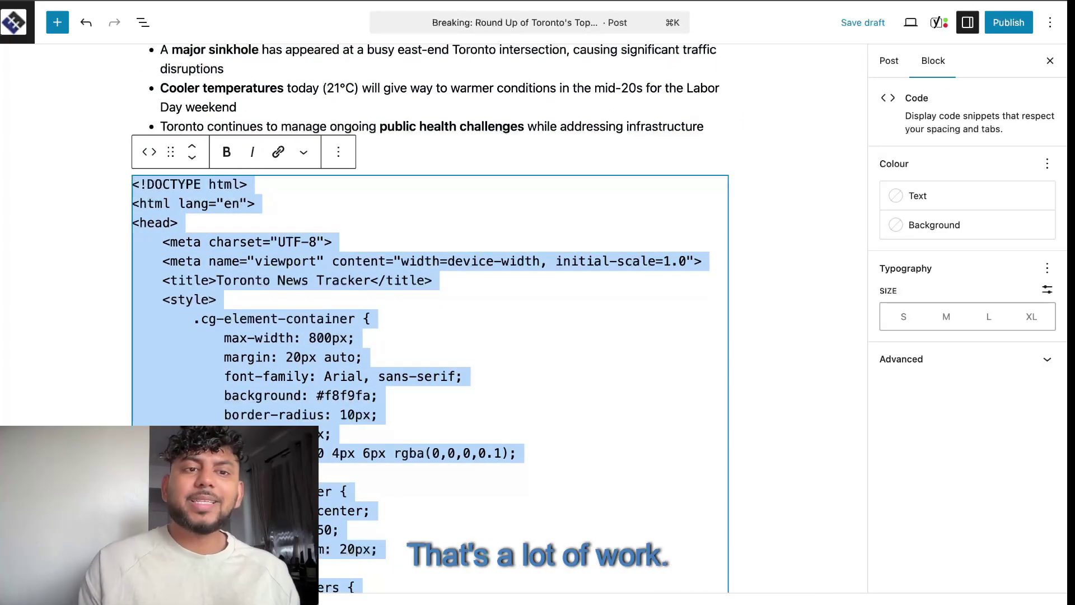
key("BackSpace")
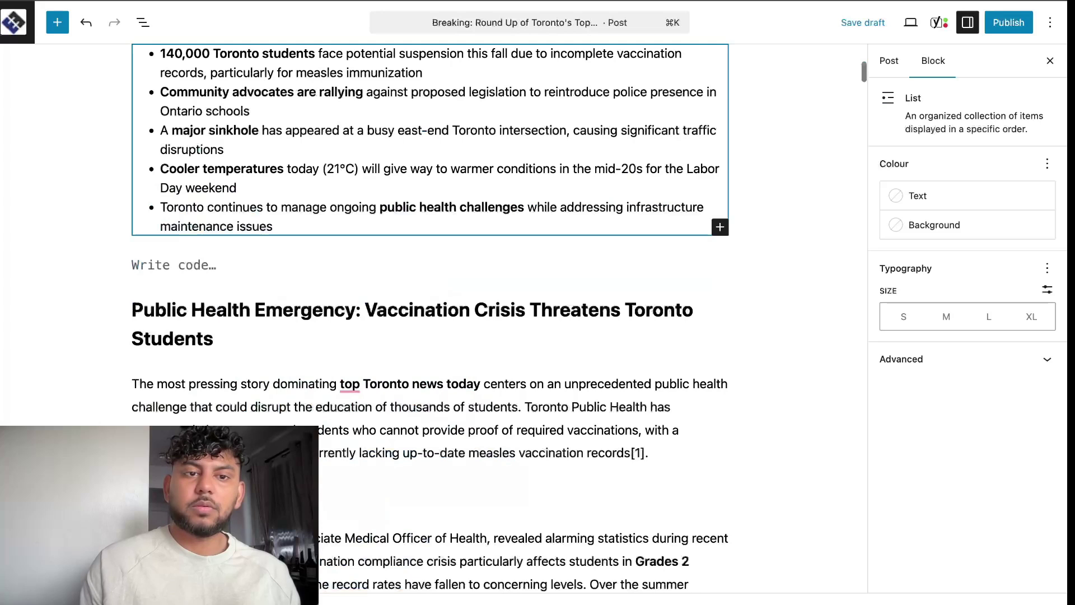
scroll(255, 297, "up", 2)
key("BackSpace")
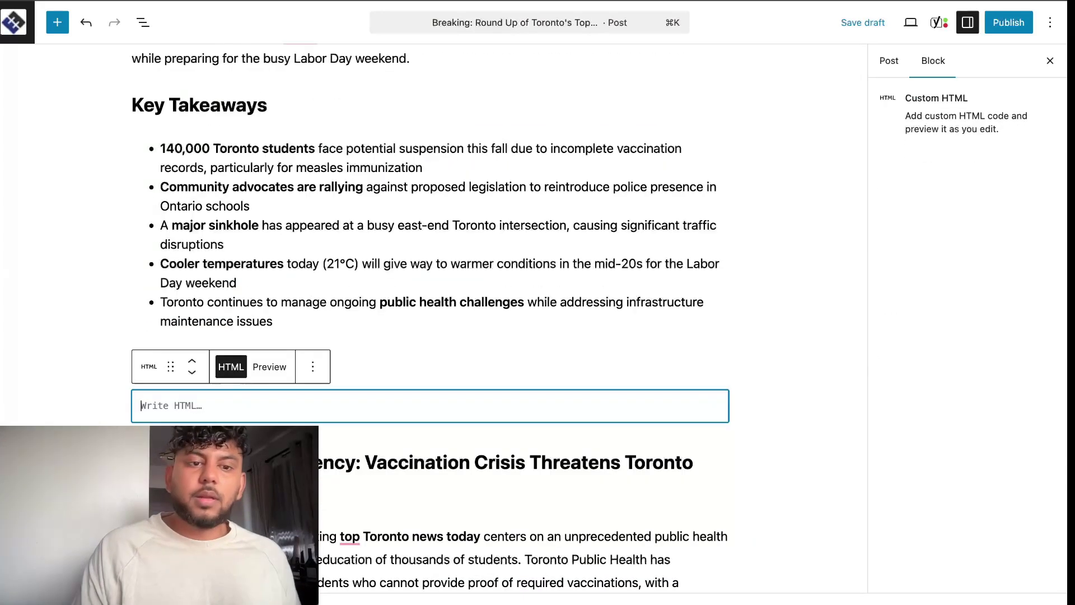
Step: Paste the tracker code into the Custom HTML block and preview the rendered Toronto News Tracker
key("ctrl+v")
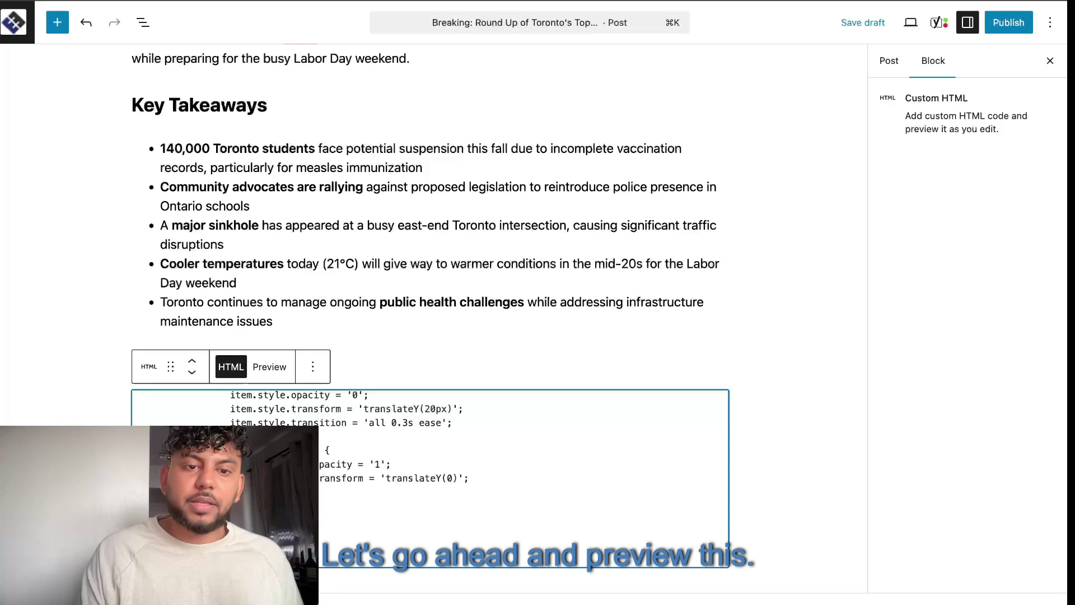
left_click(272, 369)
scroll(762, 388, "down", 4)
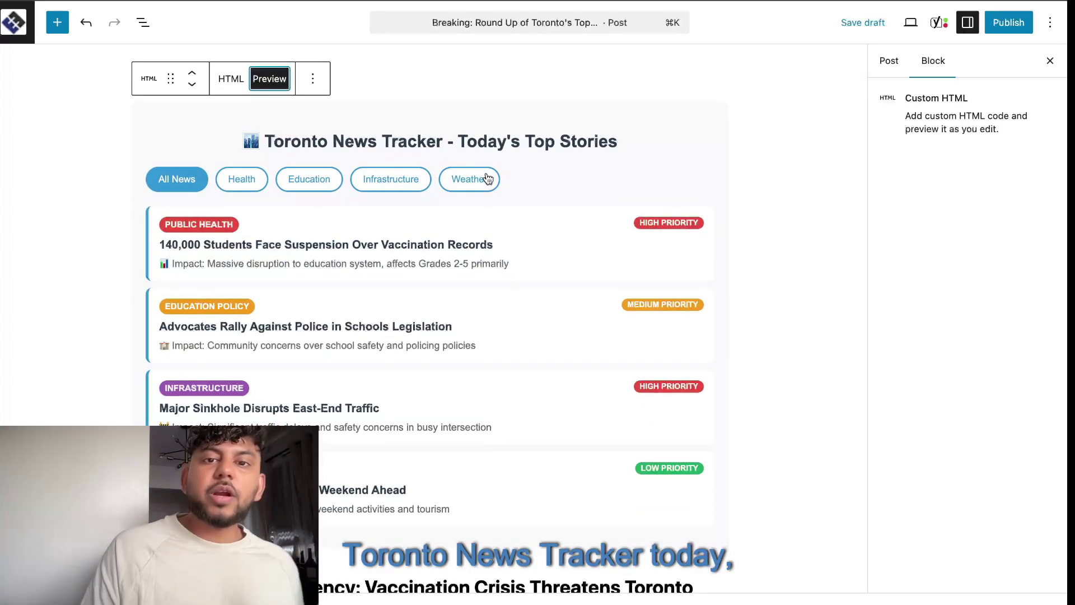
scroll(529, 200, "down", 3)
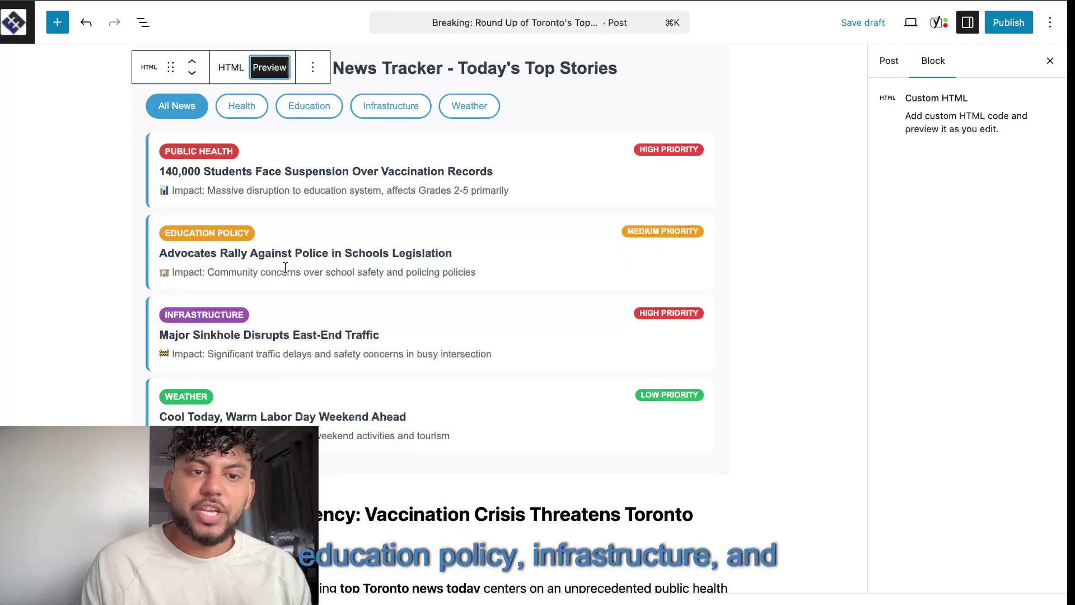
scroll(267, 383, "down", 1)
scroll(267, 382, "up", 8)
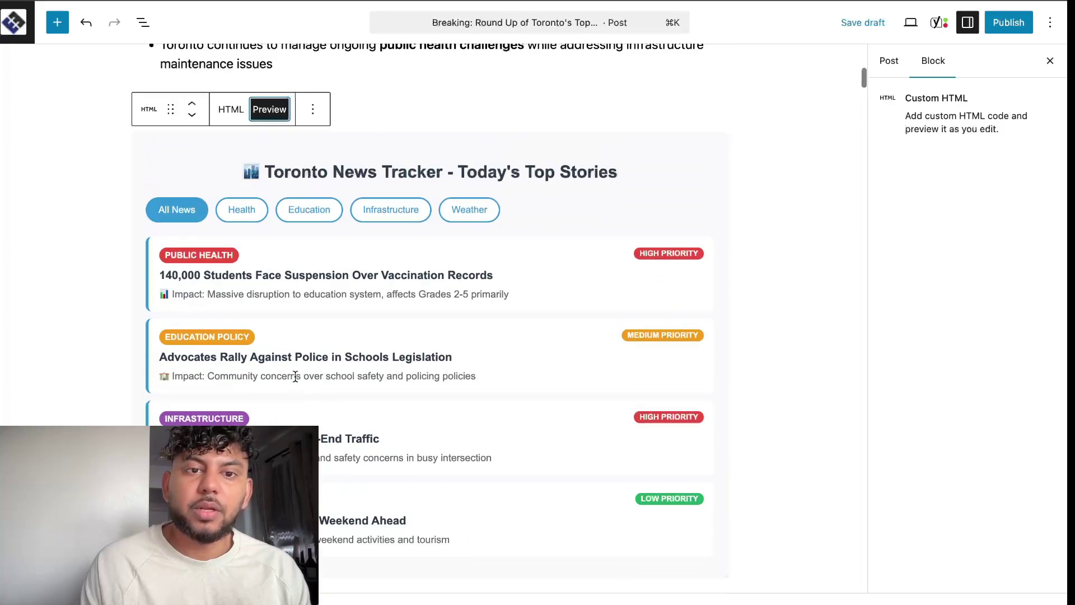
Step: Test the tracker's Health, Education, Infrastructure, Weather and All News filters
left_click(263, 323)
left_click(307, 314)
left_click(380, 314)
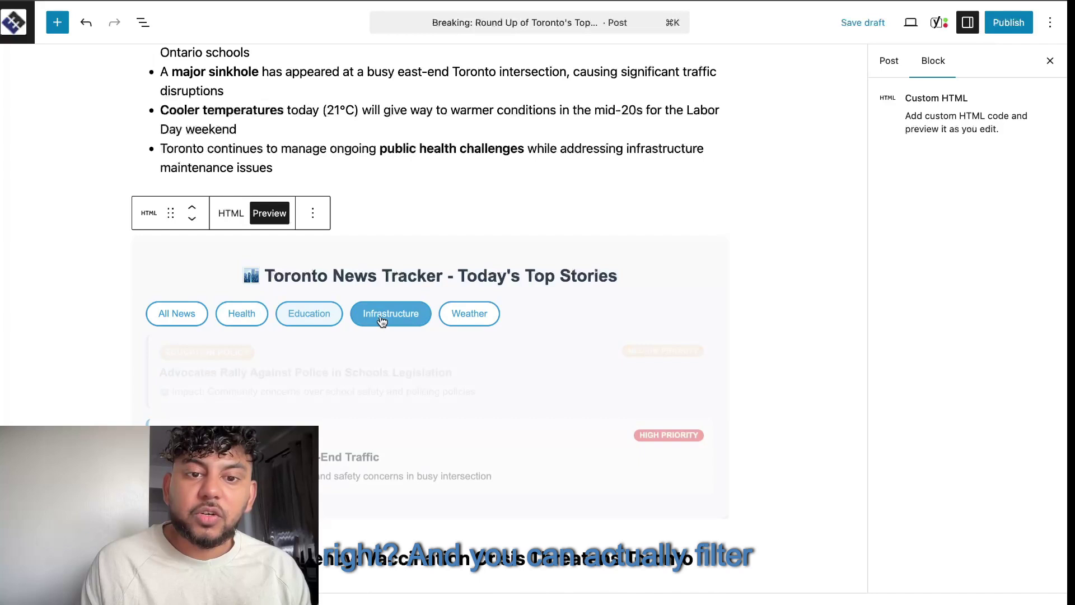
left_click(470, 314)
left_click(208, 320)
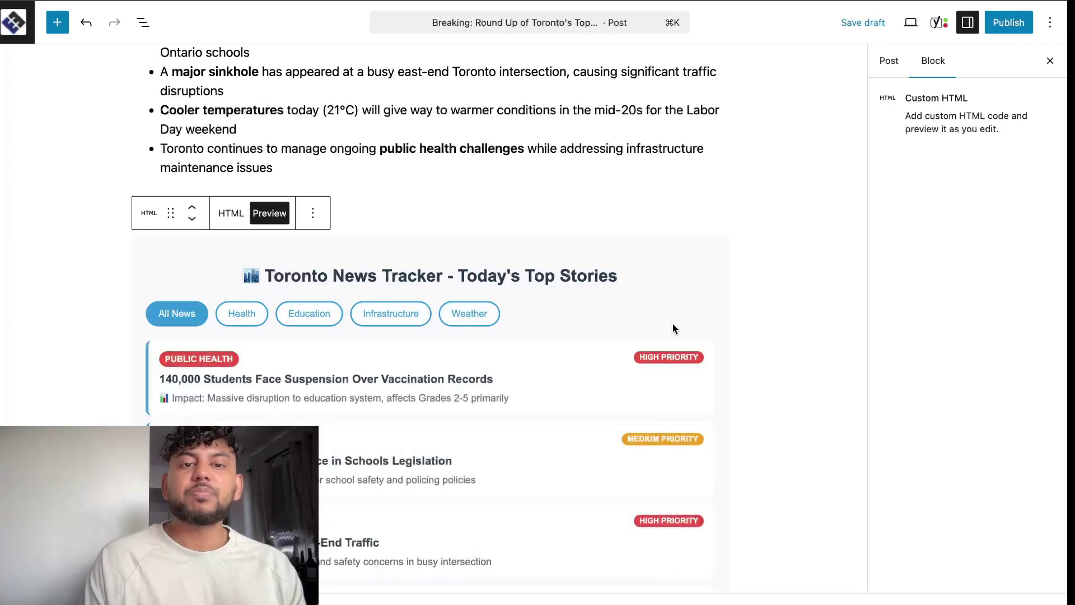
scroll(673, 324, "down", 4)
scroll(518, 190, "up", 15)
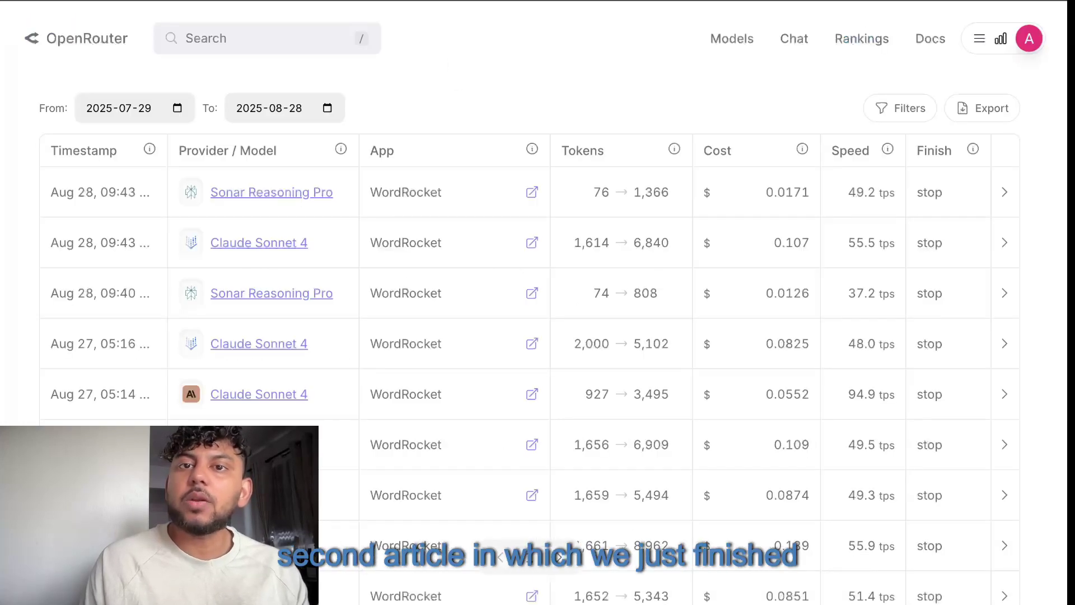
Step: Switch toward the WordRocket content library while the Toronto draft autosaves
left_click(565, 1)
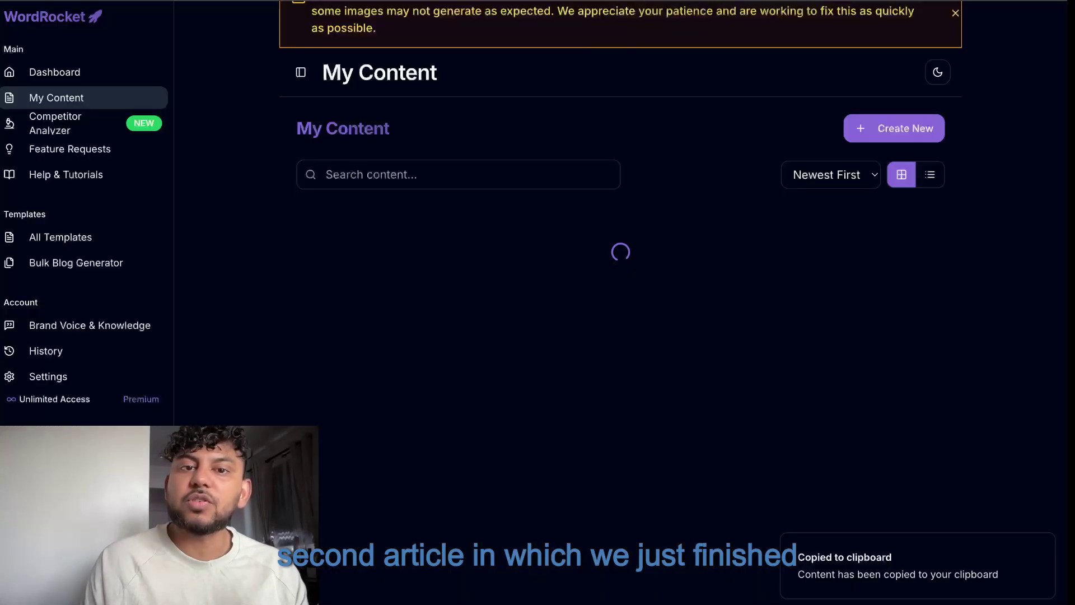
scroll(493, 151, "down", 2)
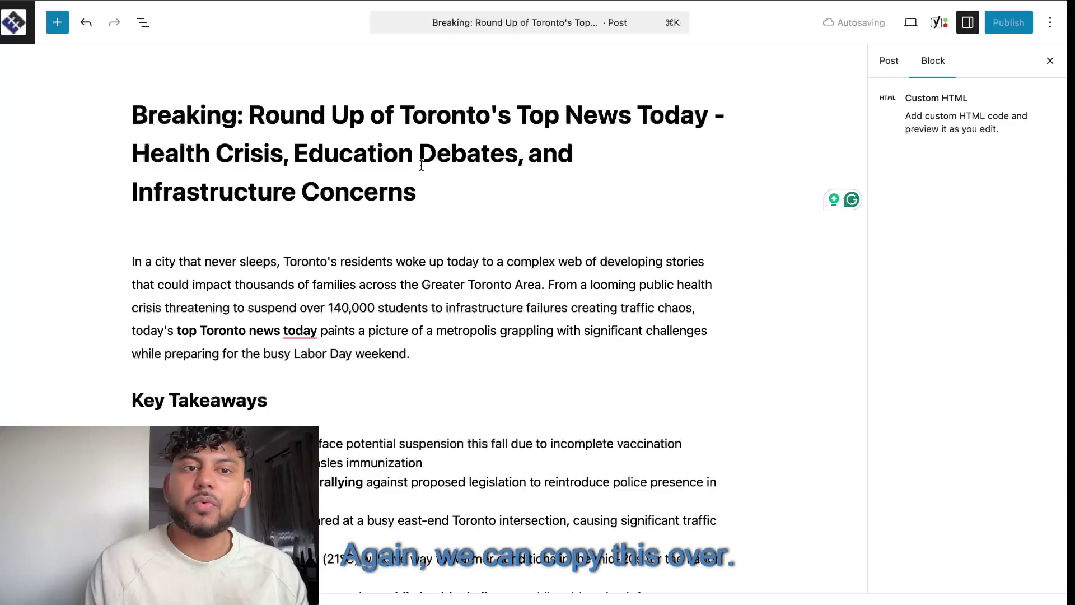
Step: Open the block inserter and select the $391 billion figure in the AI news article
left_click(58, 23)
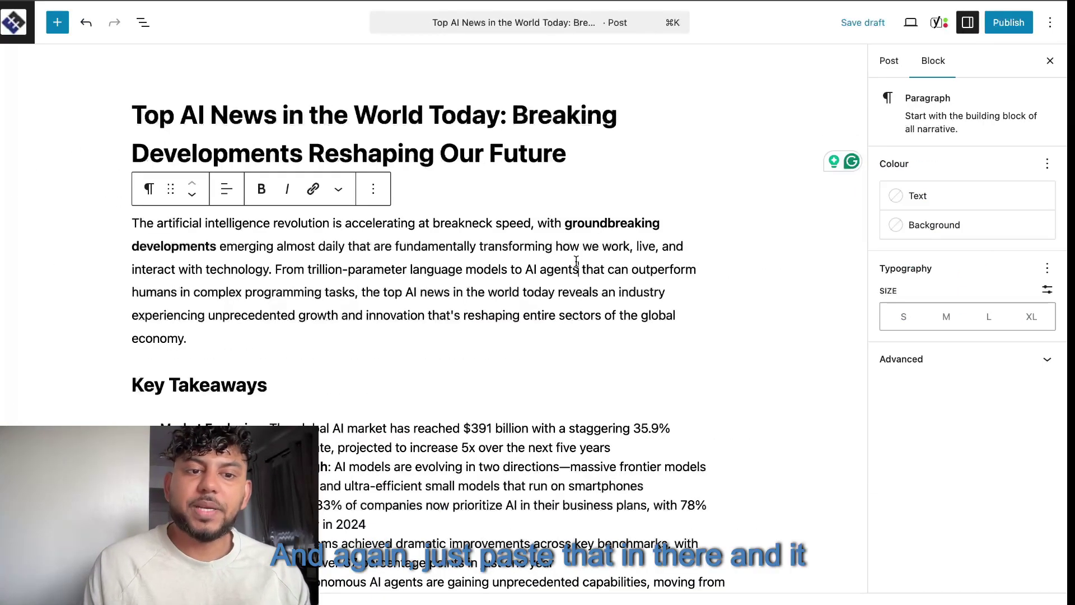
scroll(576, 261, "down", 7)
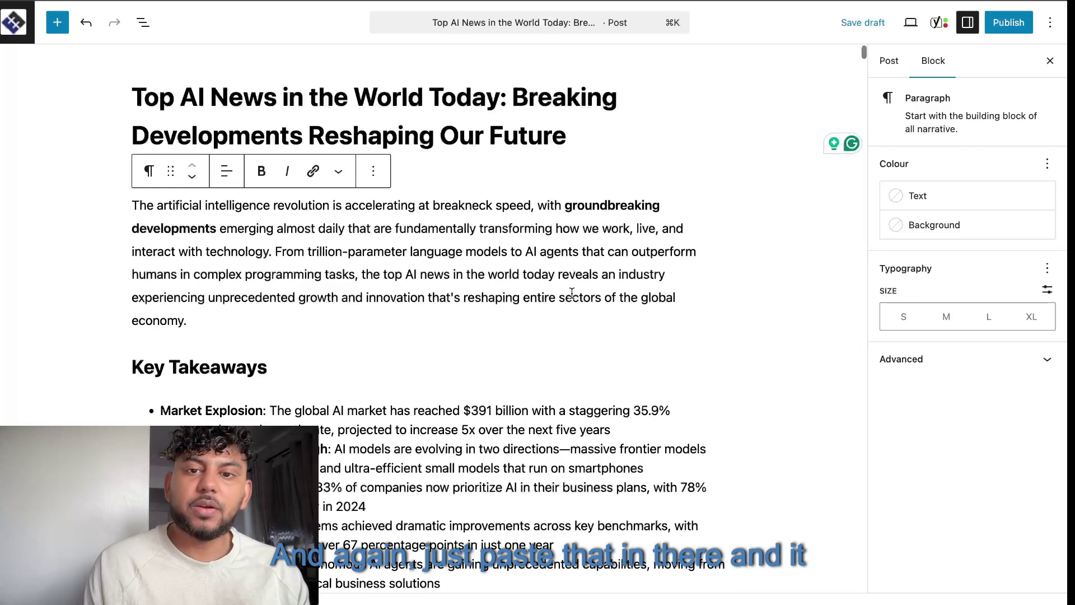
scroll(571, 297, "down", 3)
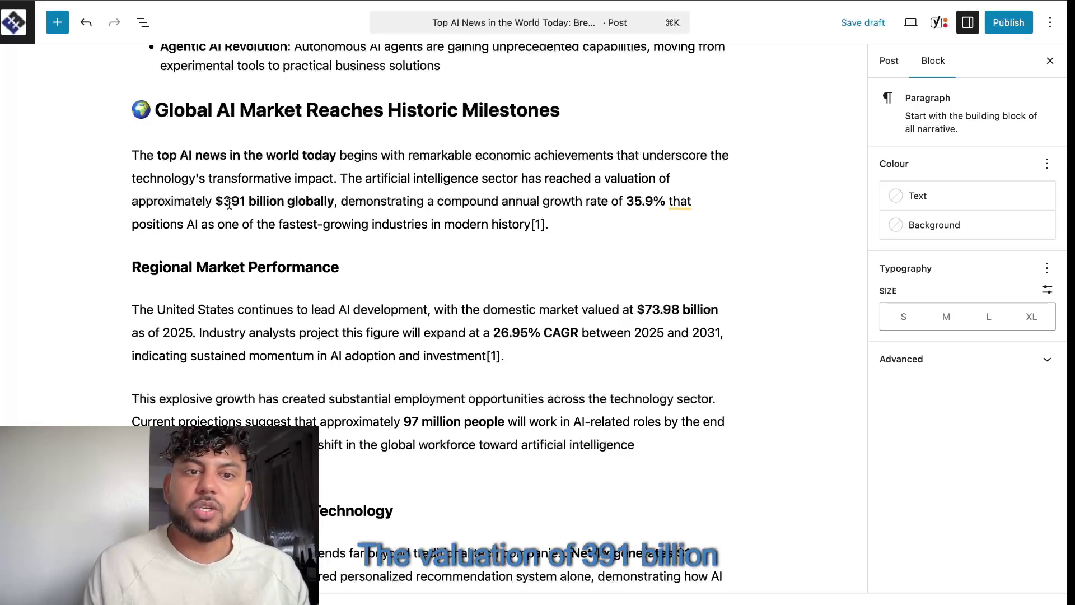
left_click_drag(216, 202, 283, 205)
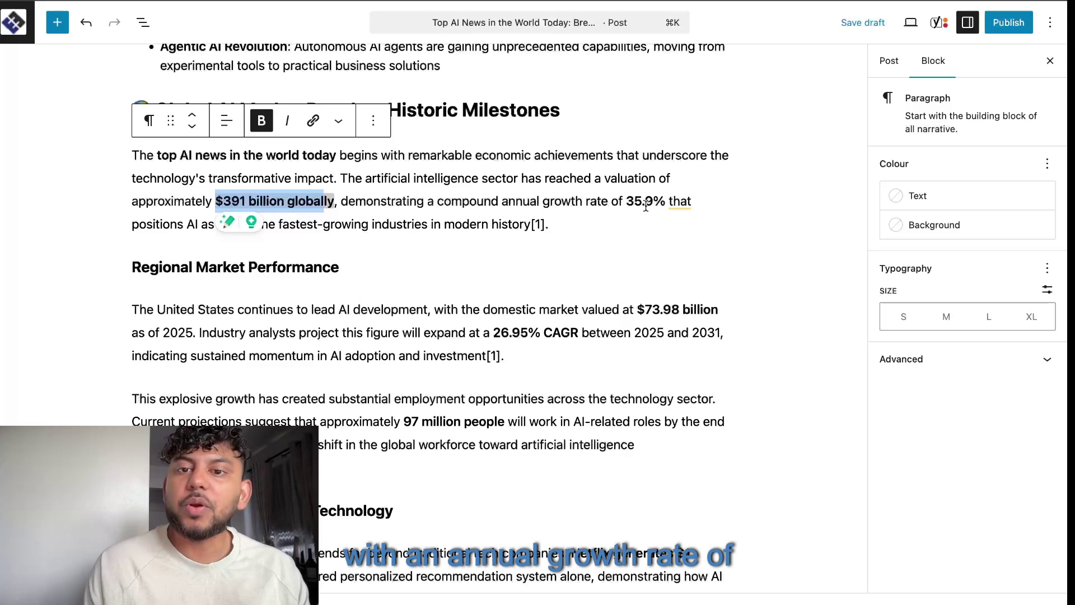
Step: Scroll through the pasted AI news article and select its raw tracker HTML code
scroll(600, 261, "down", 20)
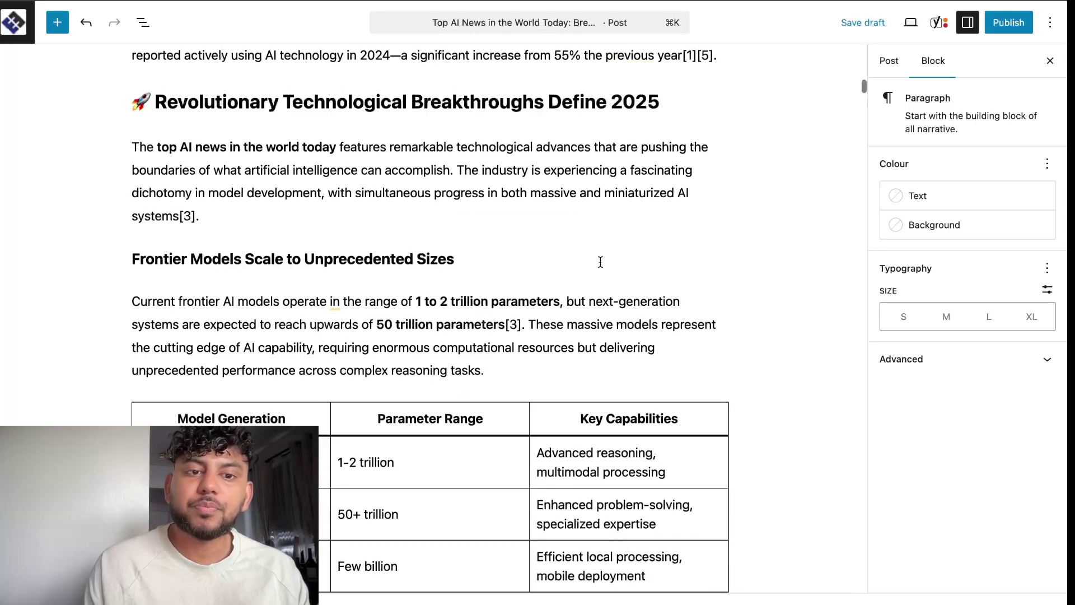
scroll(600, 262, "down", 20)
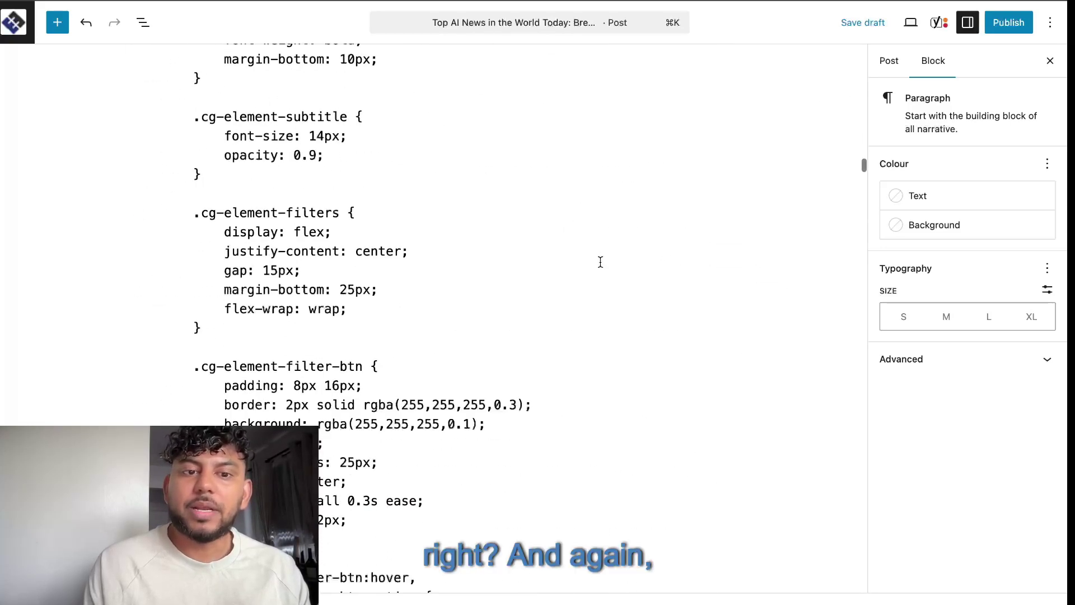
scroll(600, 261, "up", 20)
scroll(600, 262, "down", 20)
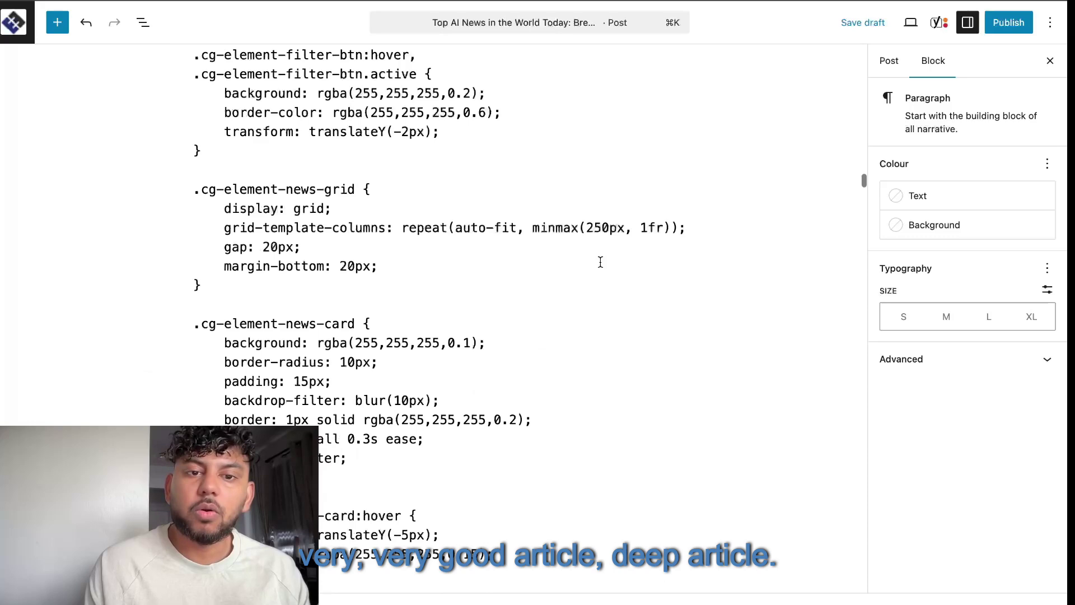
scroll(600, 262, "down", 10)
scroll(468, 194, "down", 20)
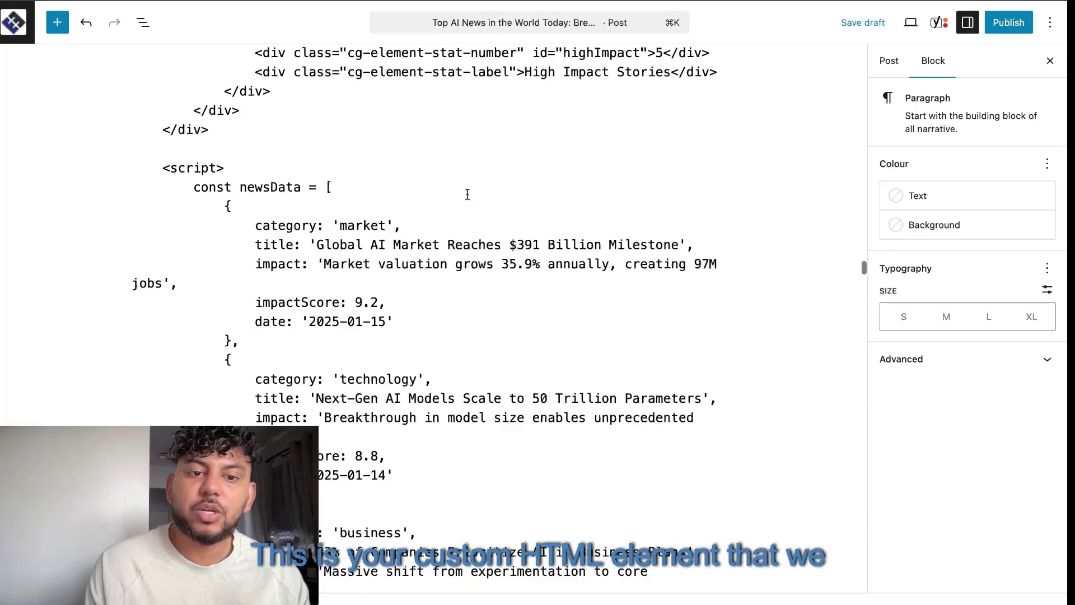
scroll(467, 194, "down", 10)
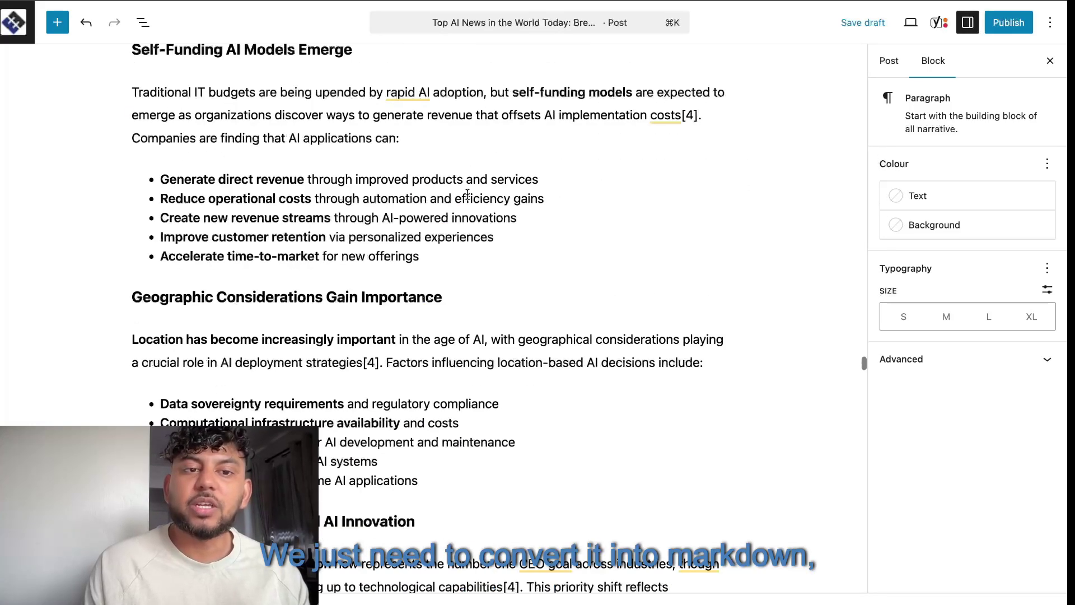
scroll(467, 194, "up", 4)
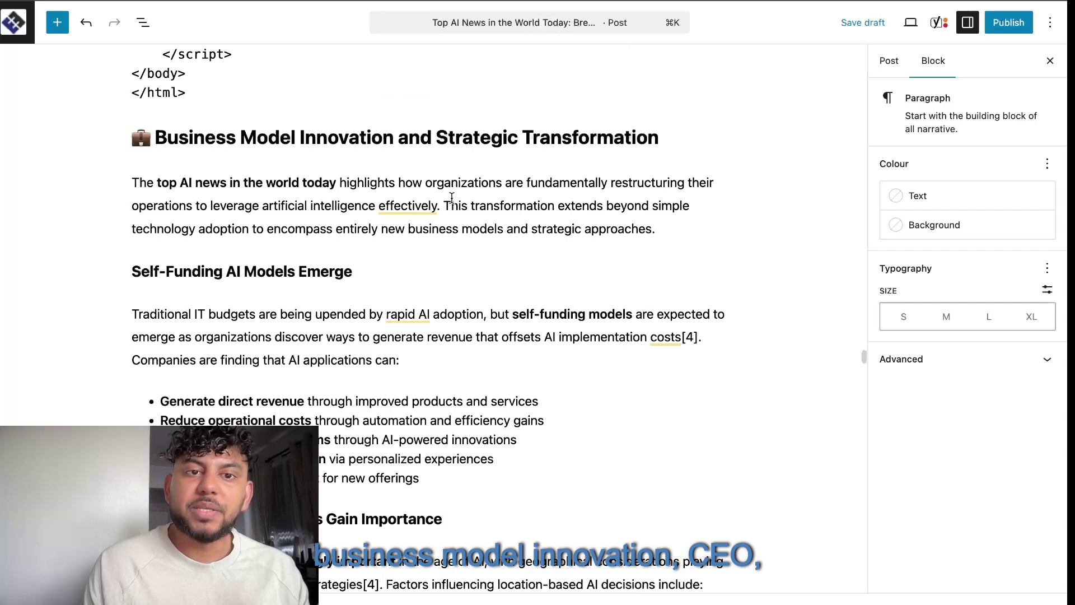
scroll(468, 194, "down", 12)
scroll(472, 214, "up", 2)
scroll(472, 217, "down", 20)
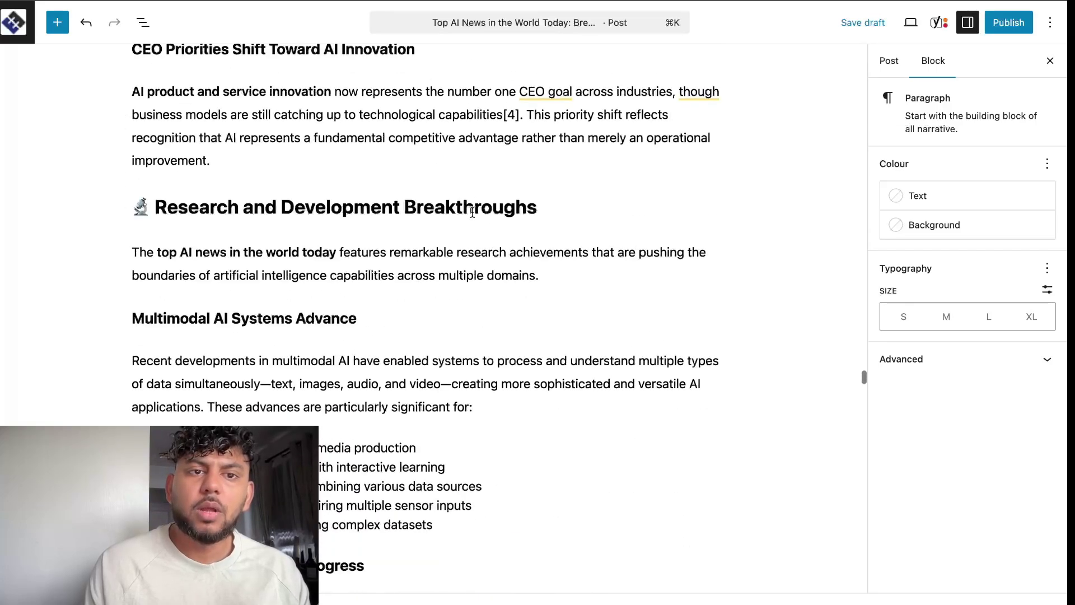
scroll(472, 213, "down", 20)
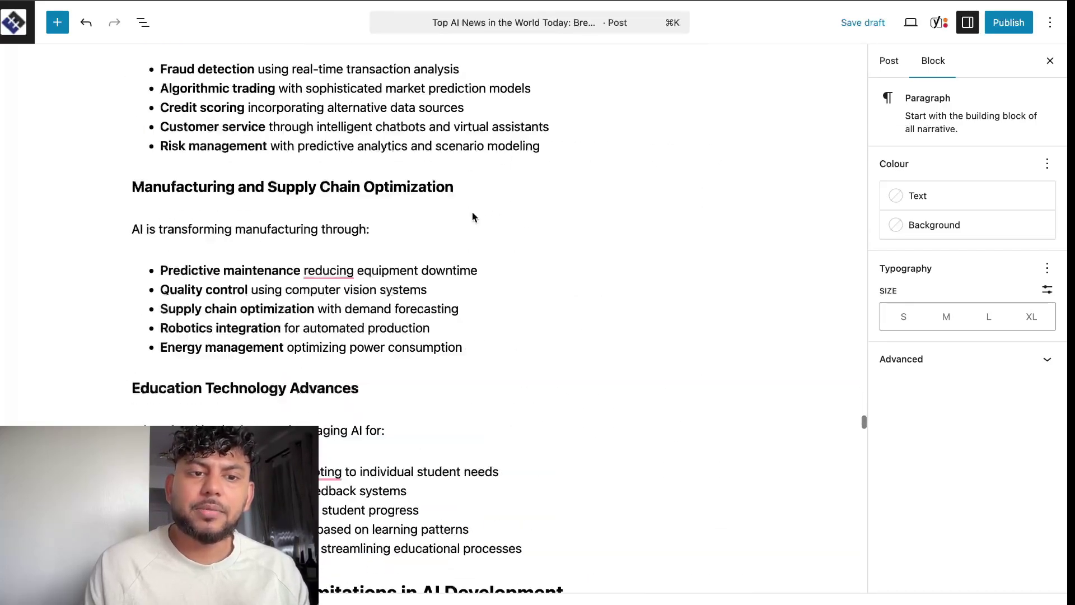
scroll(472, 213, "down", 20)
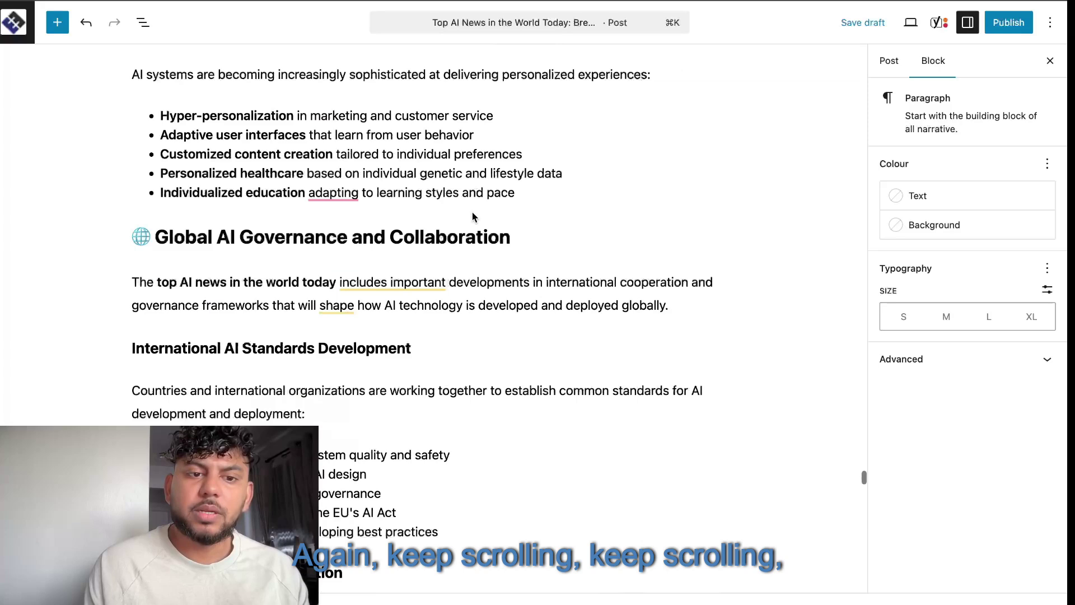
scroll(472, 212, "down", 20)
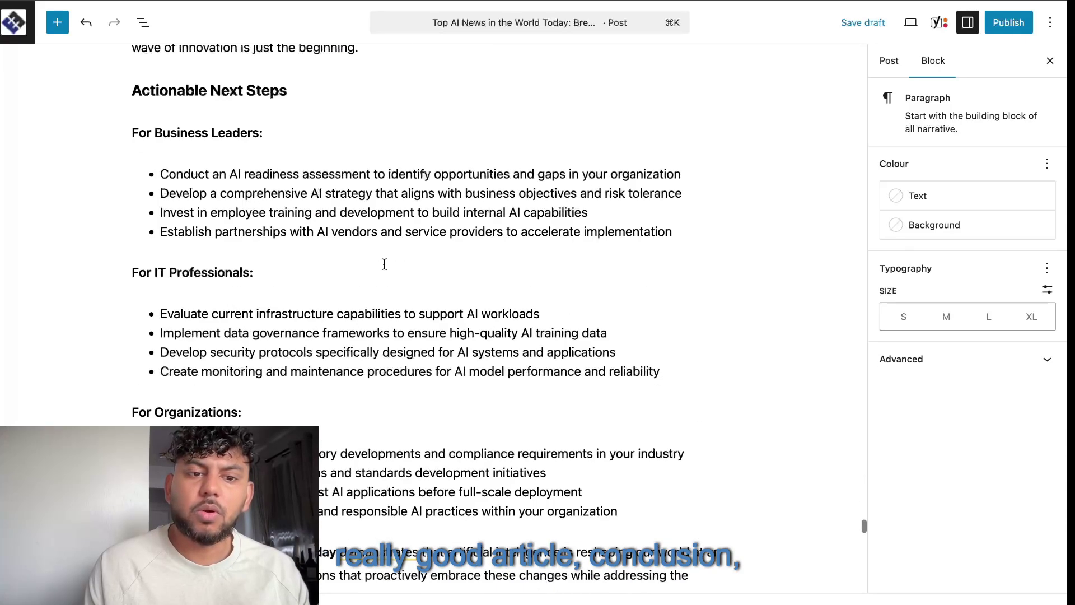
scroll(380, 290, "down", 5)
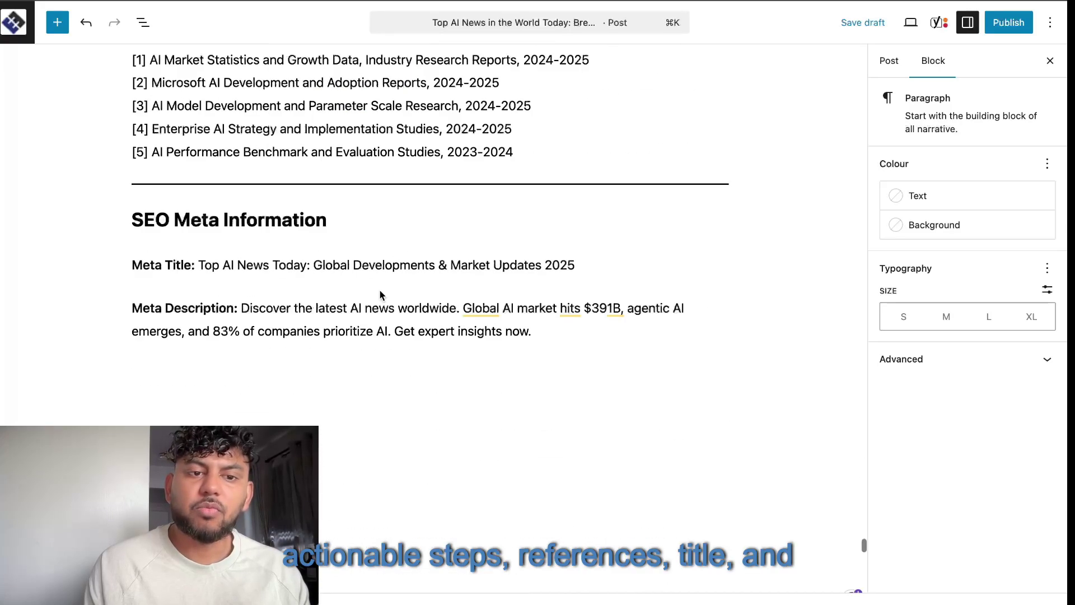
scroll(379, 290, "up", 15)
scroll(379, 290, "down", 20)
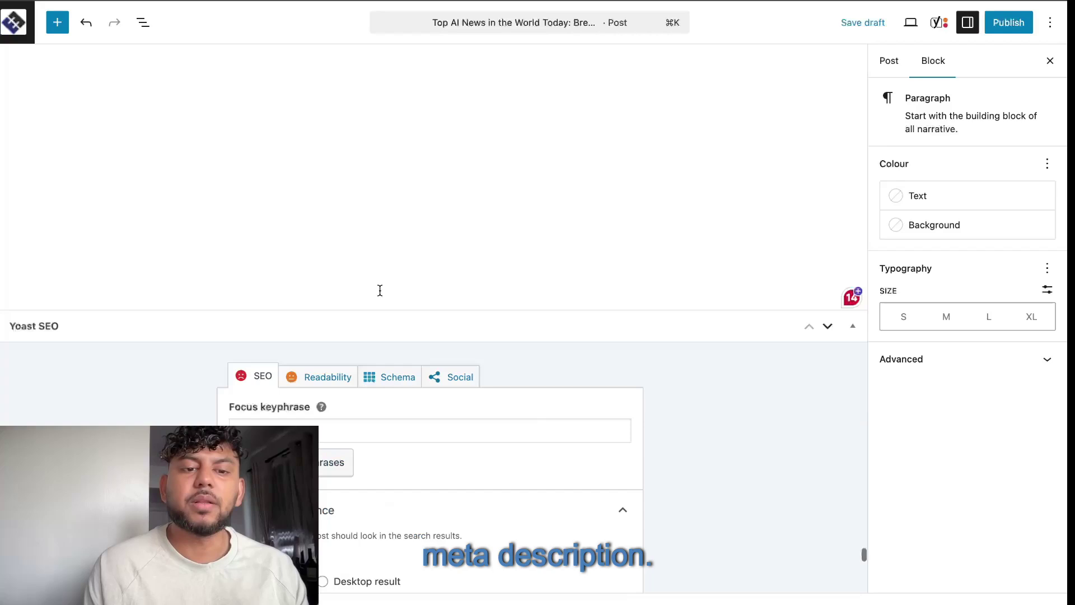
scroll(380, 290, "up", 20)
scroll(383, 289, "up", 20)
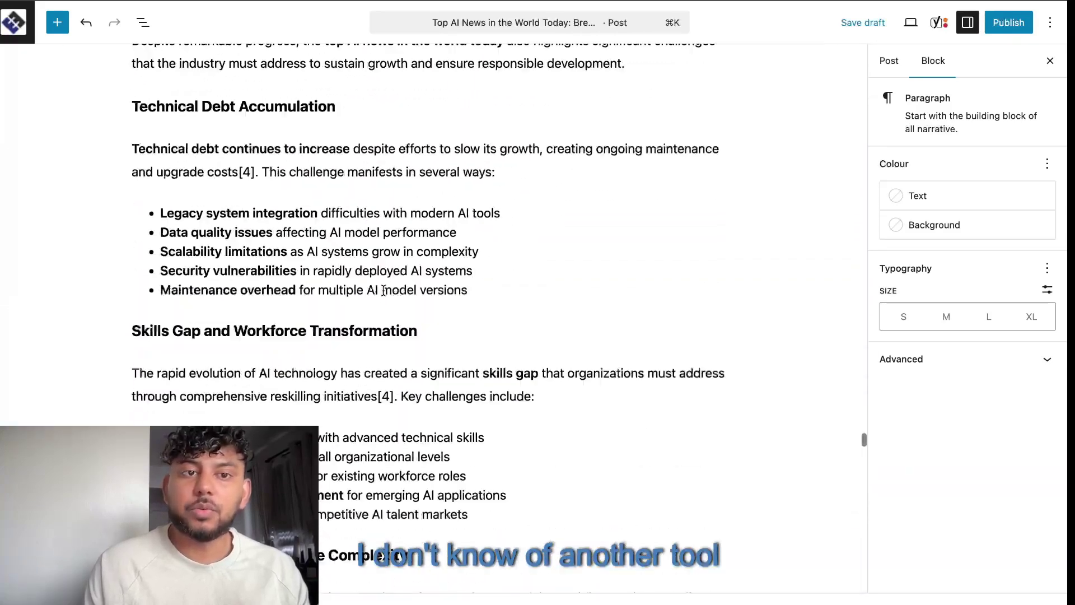
scroll(383, 290, "up", 20)
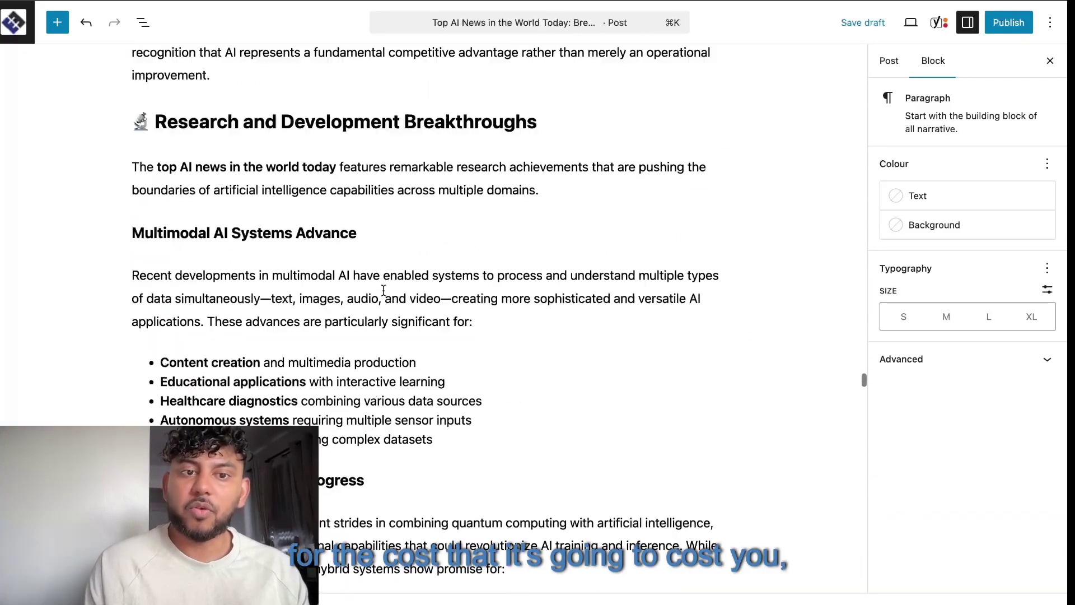
scroll(384, 290, "up", 6)
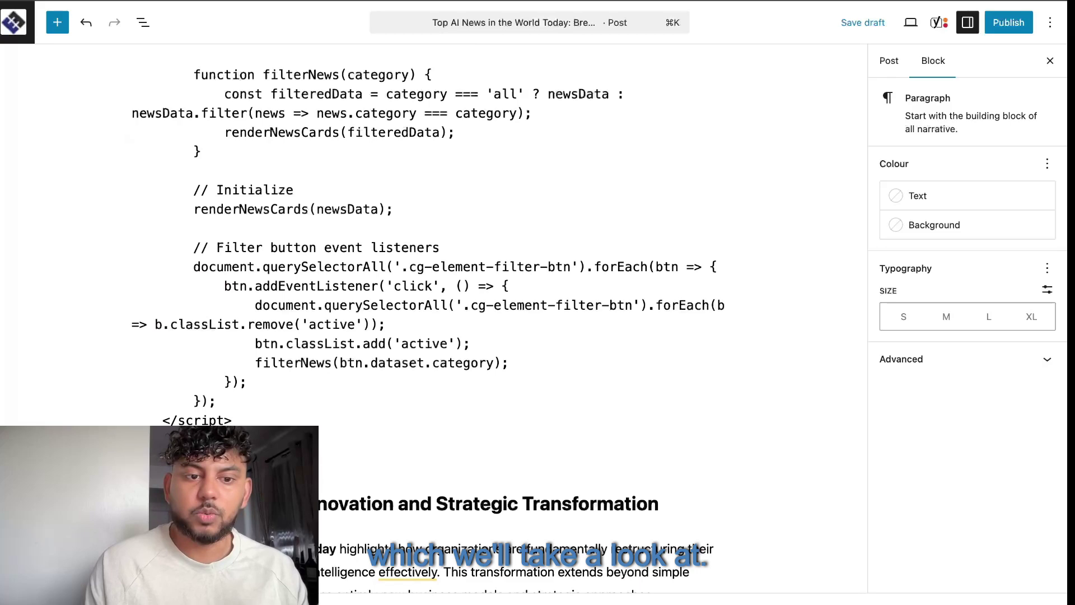
left_click_drag(168, 354, 144, 358)
scroll(179, 314, "up", 10)
scroll(180, 313, "up", 20)
scroll(179, 303, "up", 20)
Step: Deselect the code and select the AI News Impact Tracker block to view its rendered preview
scroll(178, 303, "up", 20)
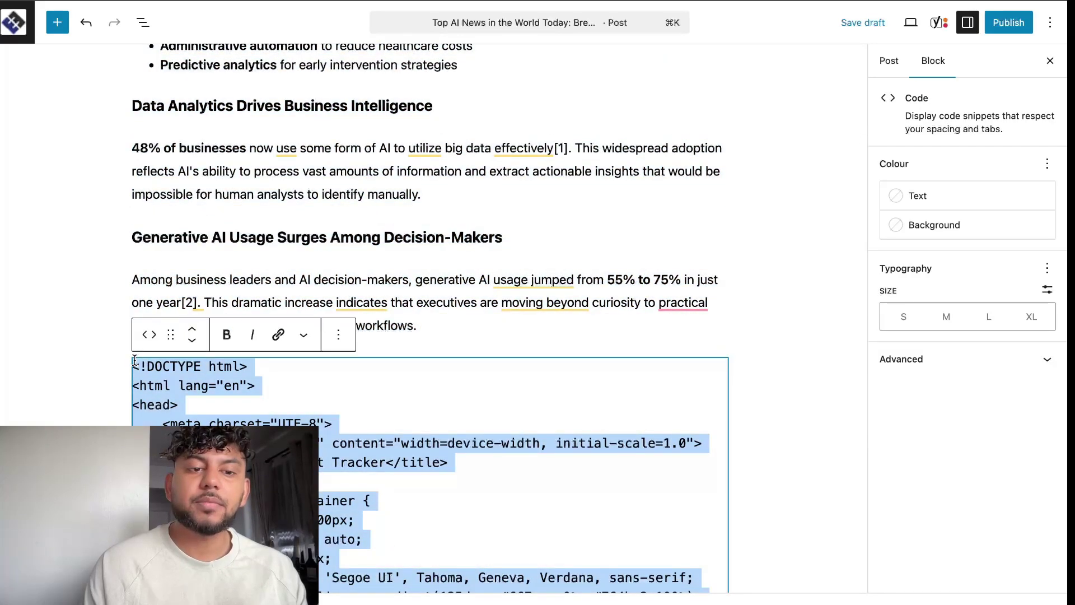
left_click(404, 270)
scroll(404, 378, "down", 2)
scroll(404, 378, "down", 1)
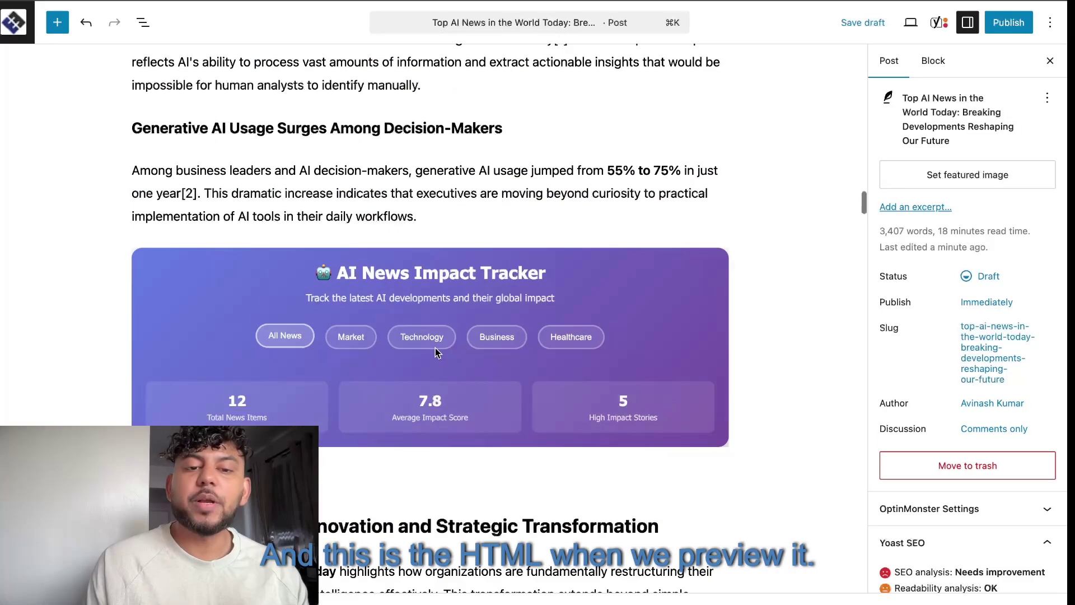
left_click(298, 340)
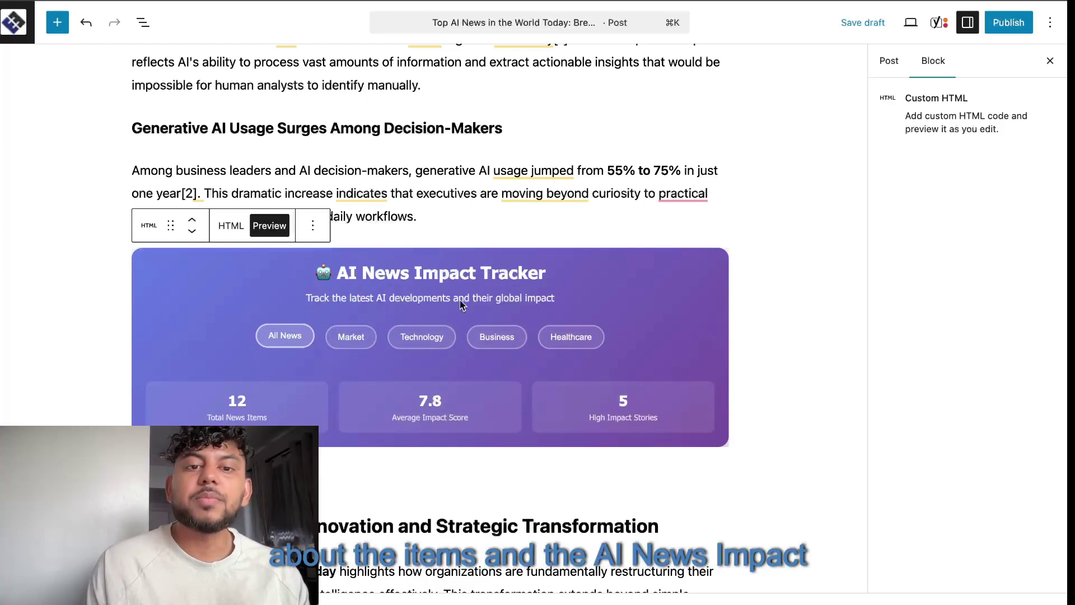
scroll(577, 301, "up", 20)
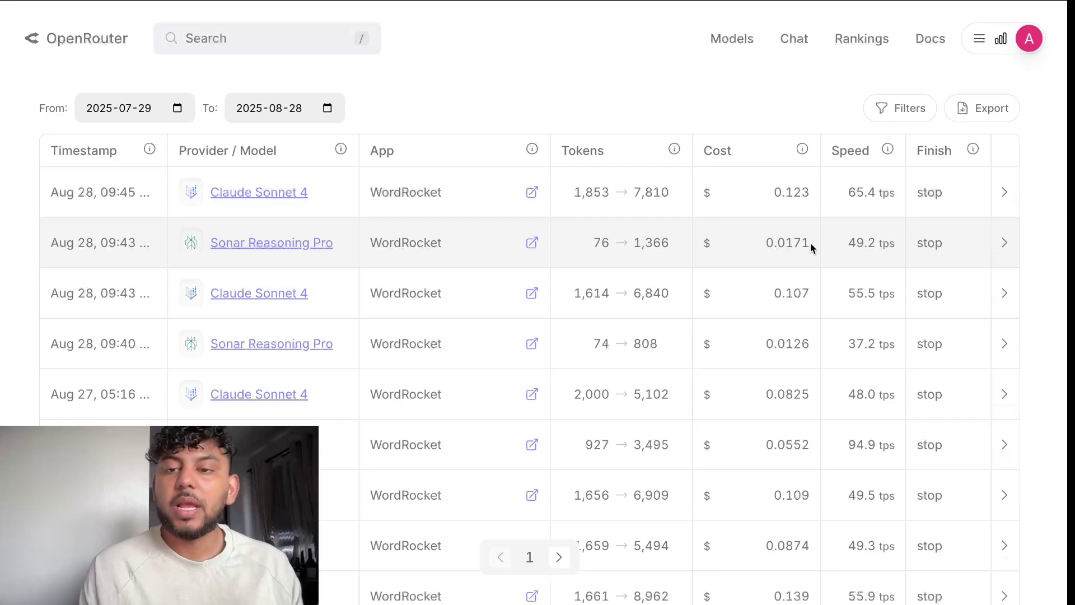
Step: Highlight the latest request's $0.123 Claude Sonnet 4 cost in OpenRouter's activity log
left_click_drag(777, 196, 805, 196)
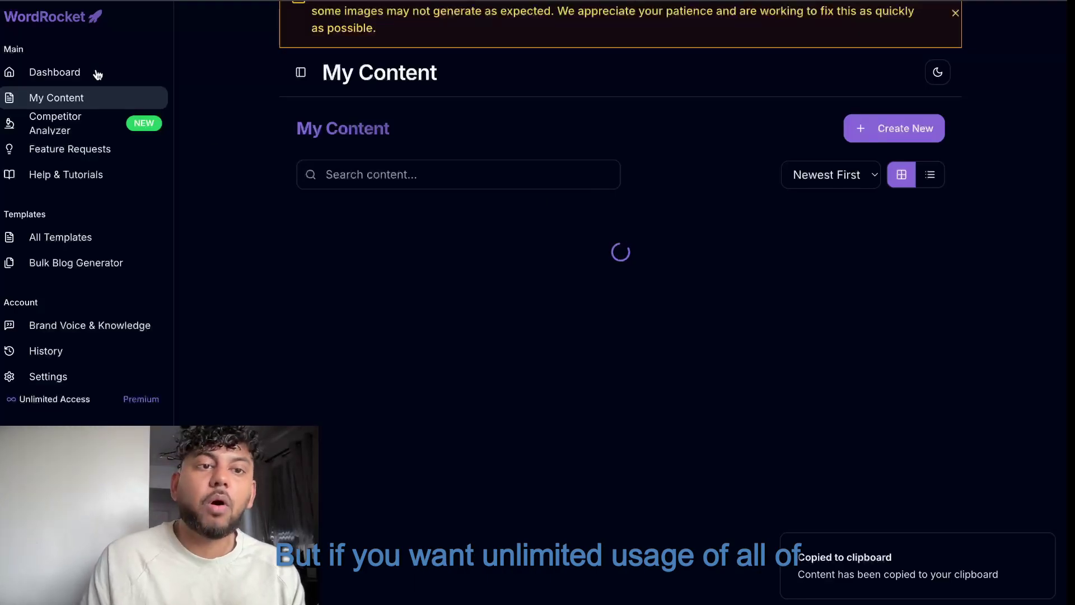
Step: Return to the WordRocket Dashboard and browse templates from All In One SEO Generator 2.0 to Interactive Element Generator
left_click(97, 73)
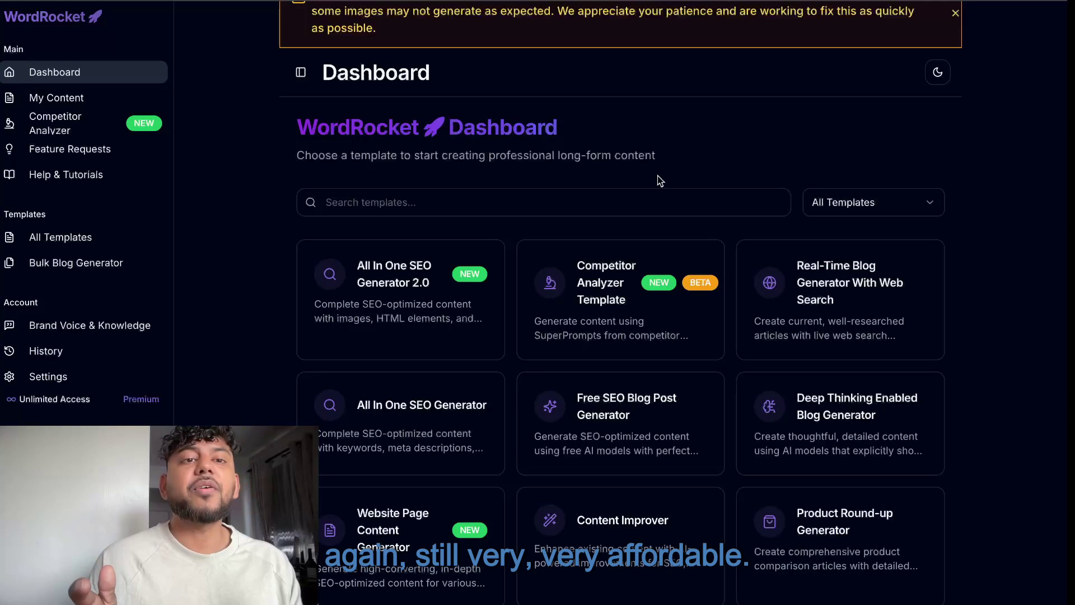
scroll(658, 176, "up", 1)
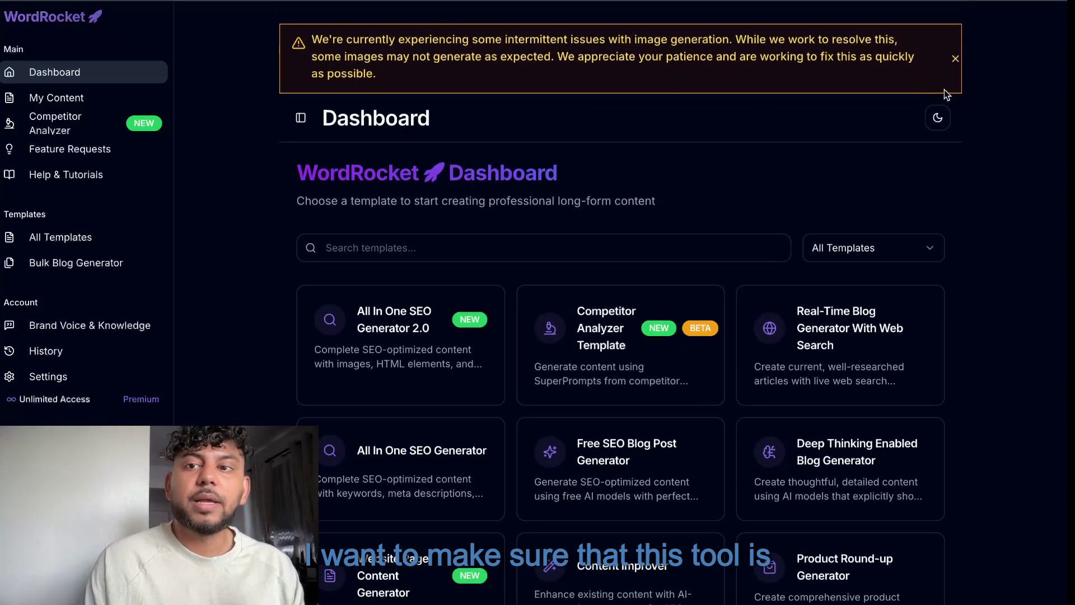
scroll(820, 153, "down", 5)
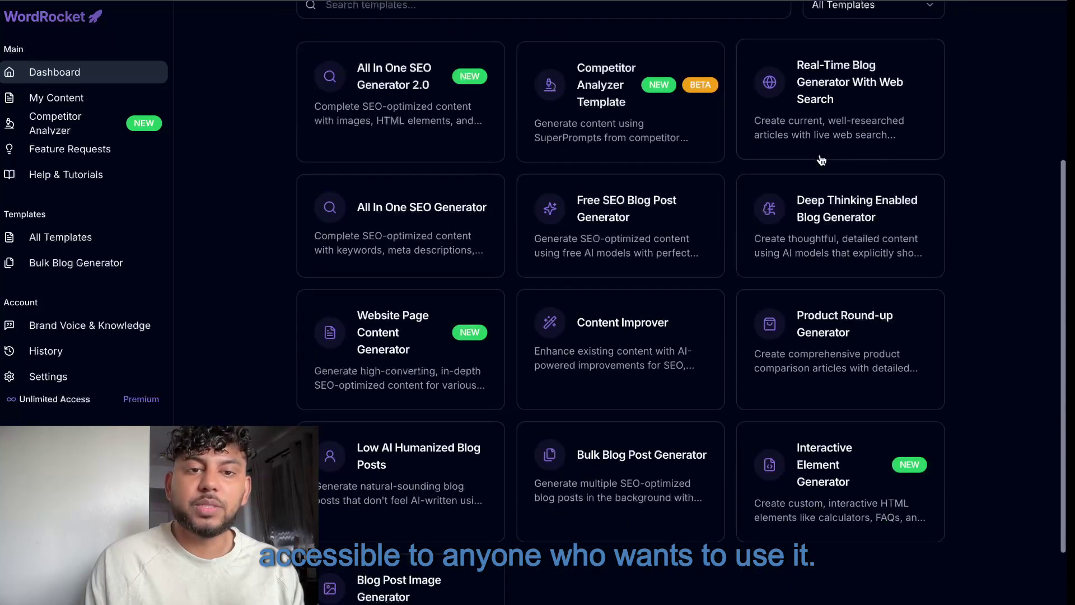